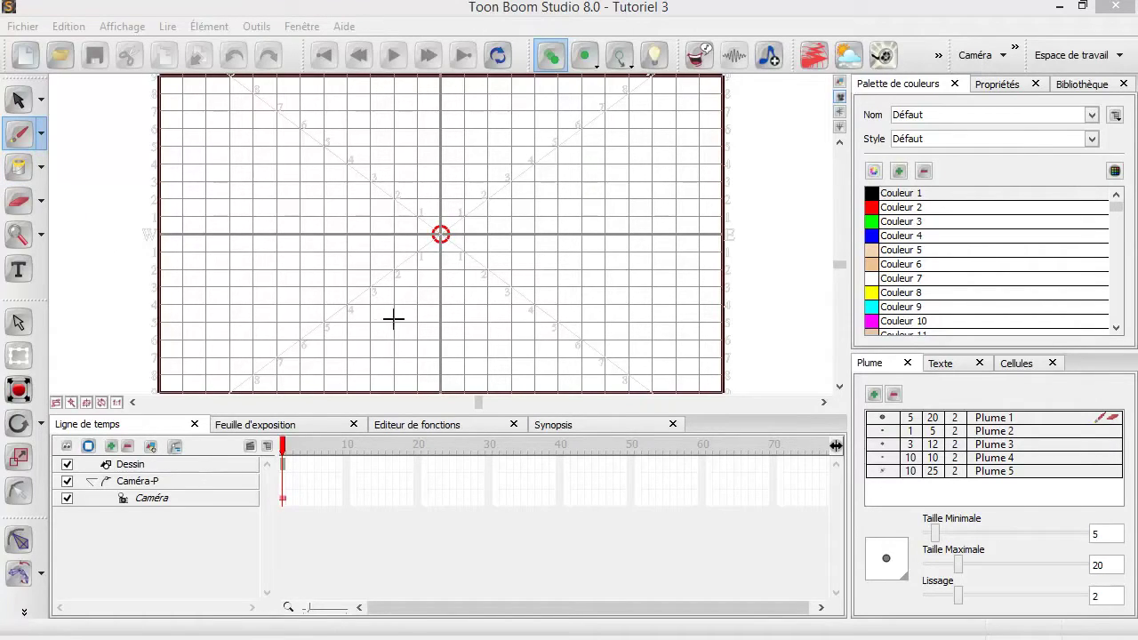
Show the default palette's colours as a grid of swatches and select the black one.
mouse_move(1119, 220)
left_mouse_down()
mouse_move(1122, 328)
mouse_move(1118, 201)
left_mouse_up()
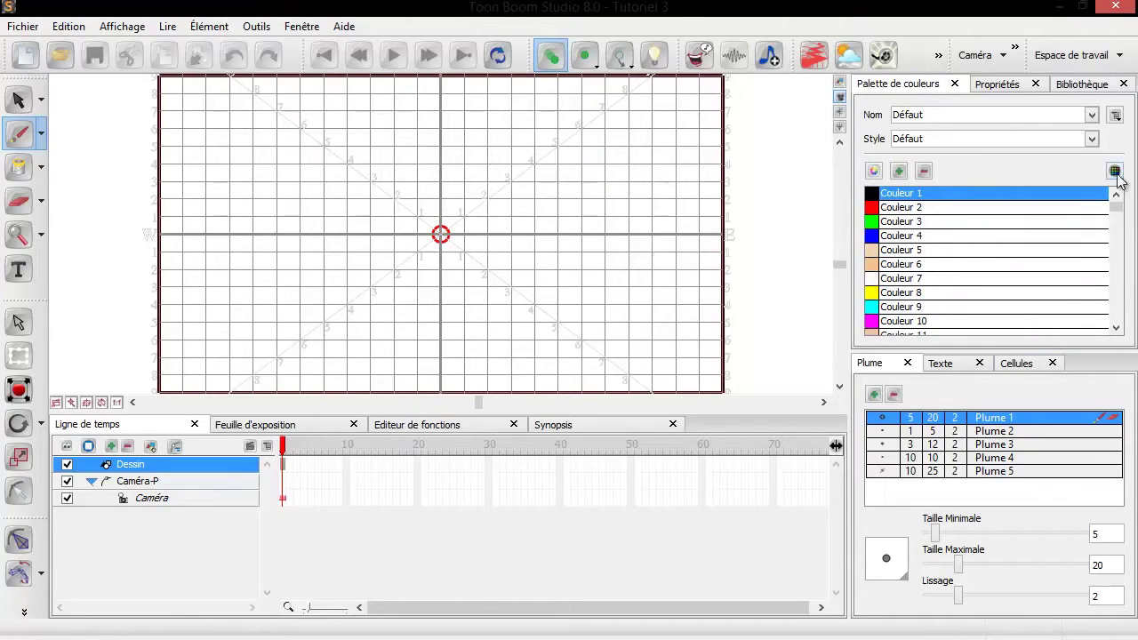
left_click(1115, 172)
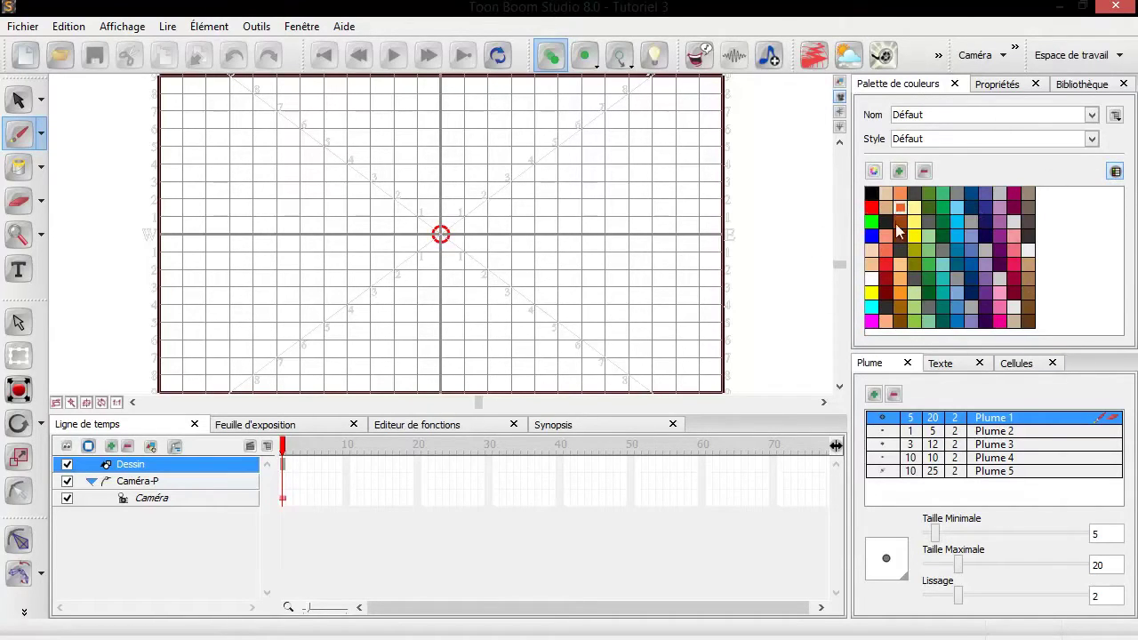
left_click(1000, 236)
left_click(872, 194)
left_click(1115, 114)
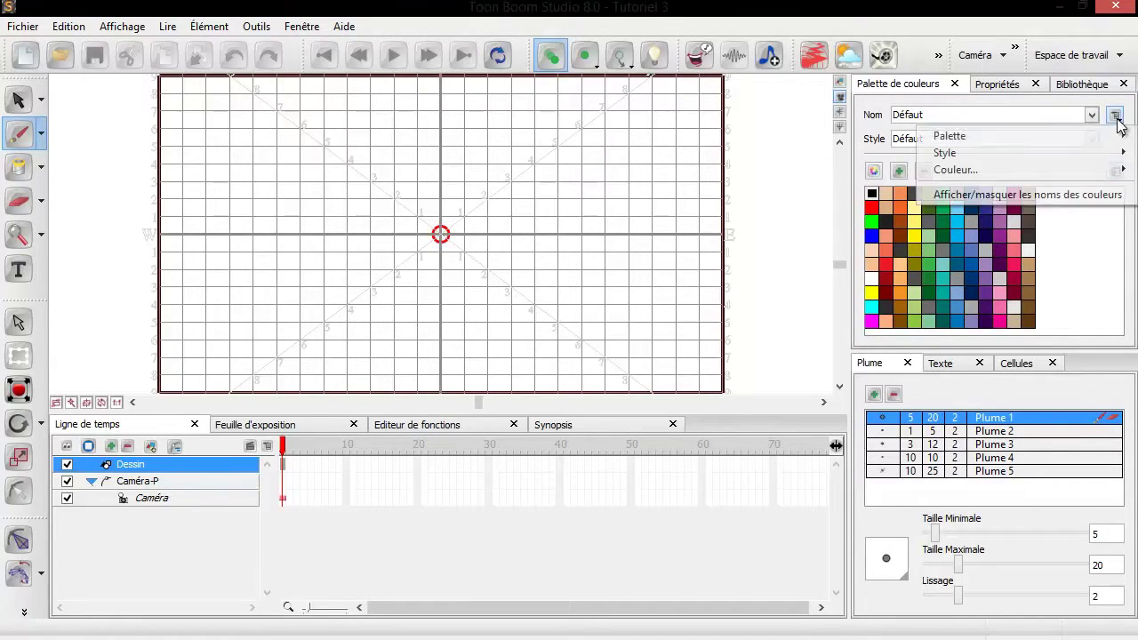
mouse_move(1034, 135)
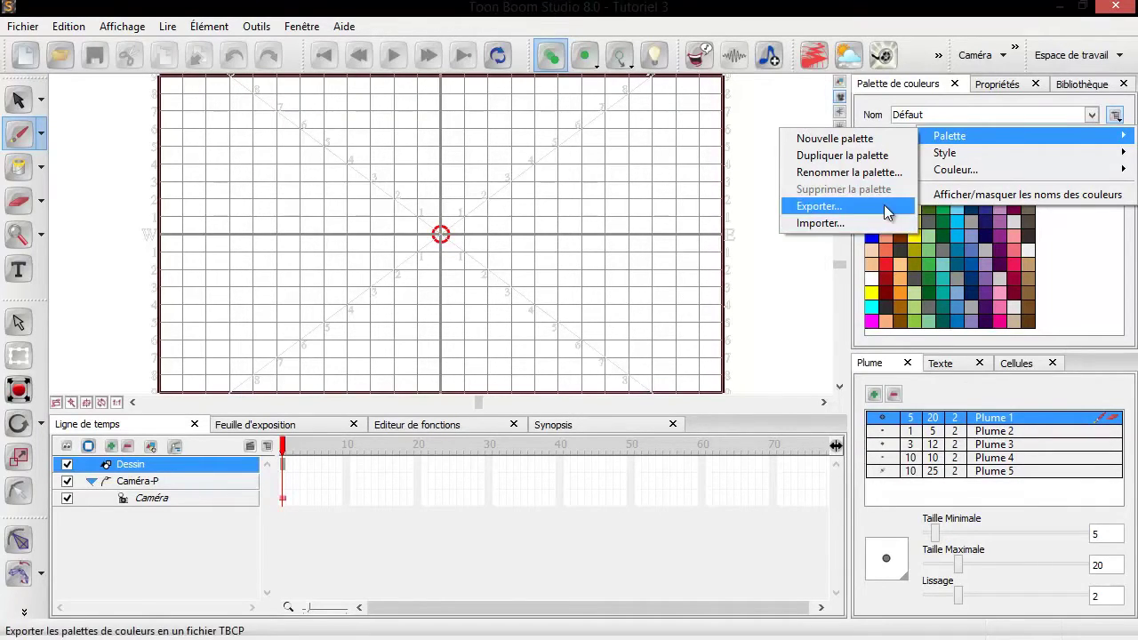
left_click(726, 258)
Create a new colour palette named Nouveau 1.
left_click(929, 116)
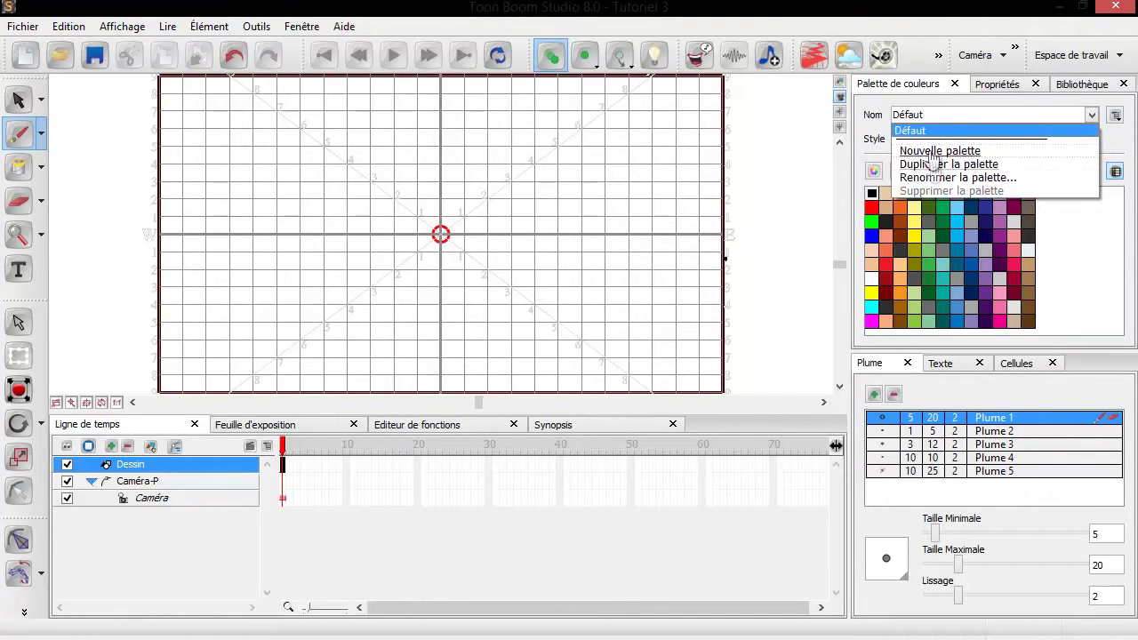
left_click(929, 151)
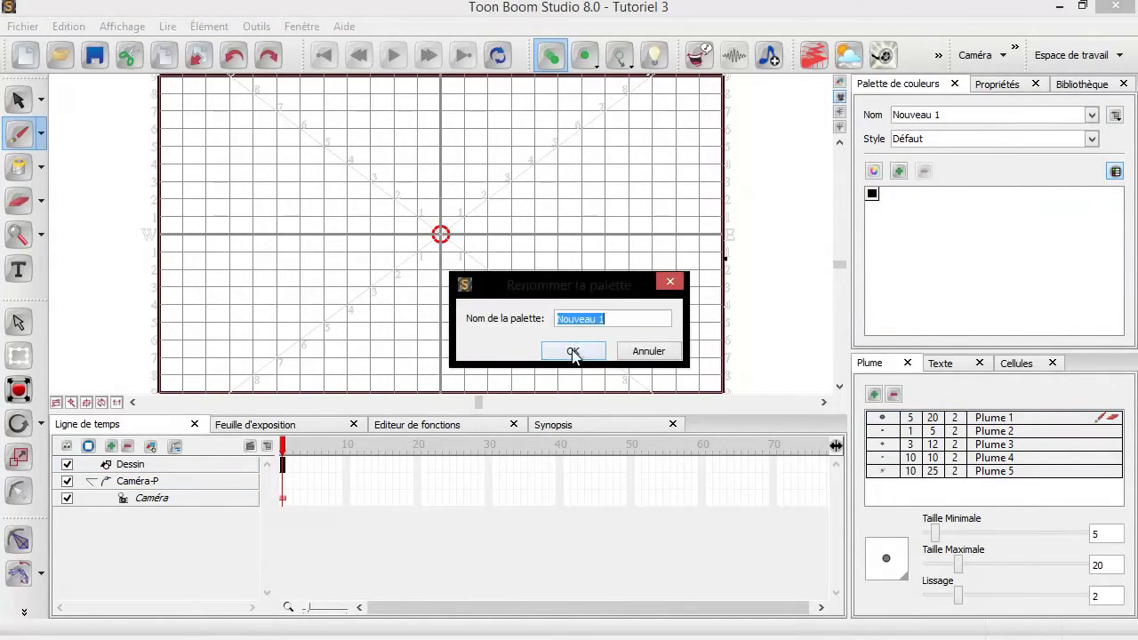
left_click(573, 351)
Edit the new palette's black swatch in the colour mixer and mix a muted pink of R 190, G 143, B 174.
double_click(872, 194)
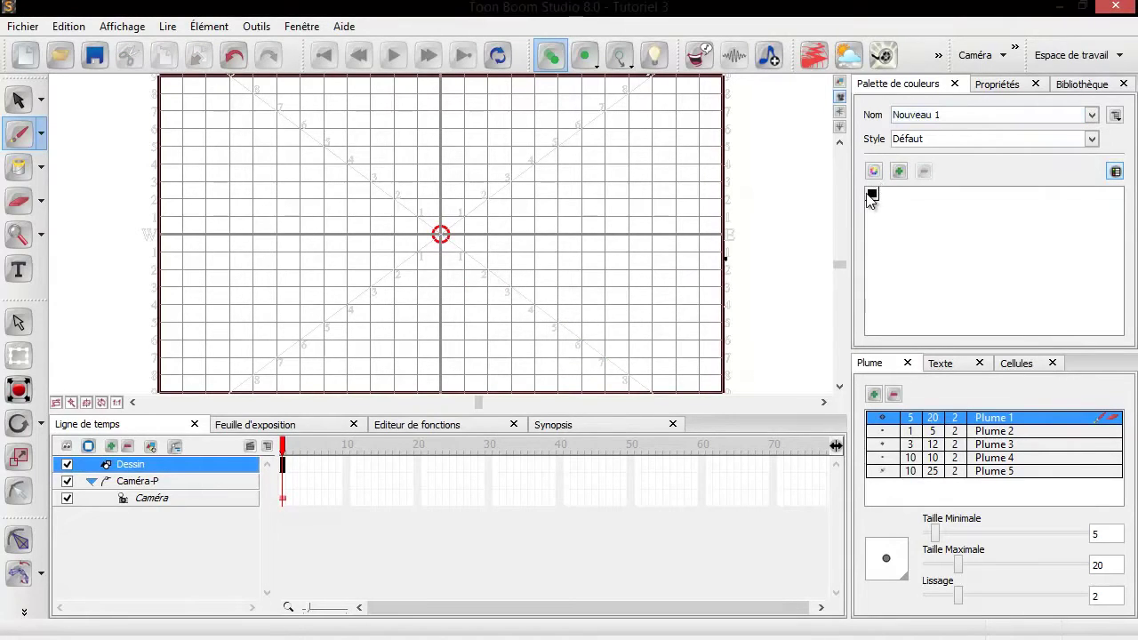
left_click_drag(378, 303, 507, 303)
left_click_drag(480, 260, 532, 260)
left_click_drag(509, 303, 312, 507)
left_click_drag(418, 260, 468, 261)
left_click(459, 352)
mouse_move(469, 370)
left_mouse_down()
mouse_move(365, 407)
mouse_move(427, 352)
left_mouse_up()
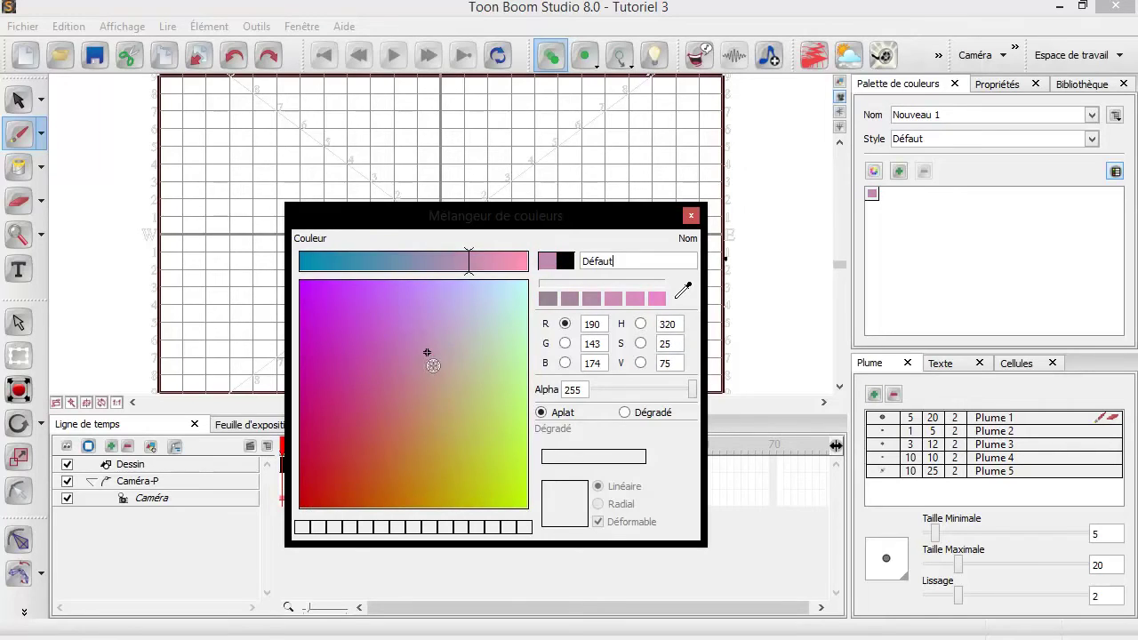
Intensify the pink through the suggested brighter shades up to R 255, G 0, B 170.
left_click(657, 299)
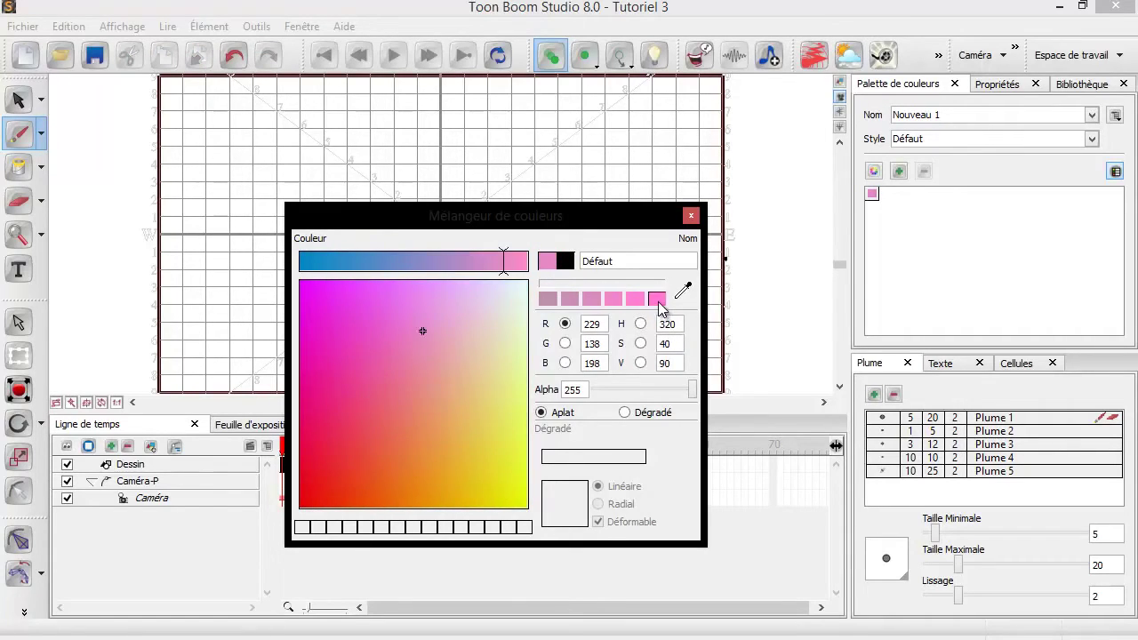
left_click(658, 299)
left_click(657, 299)
left_click(657, 299)
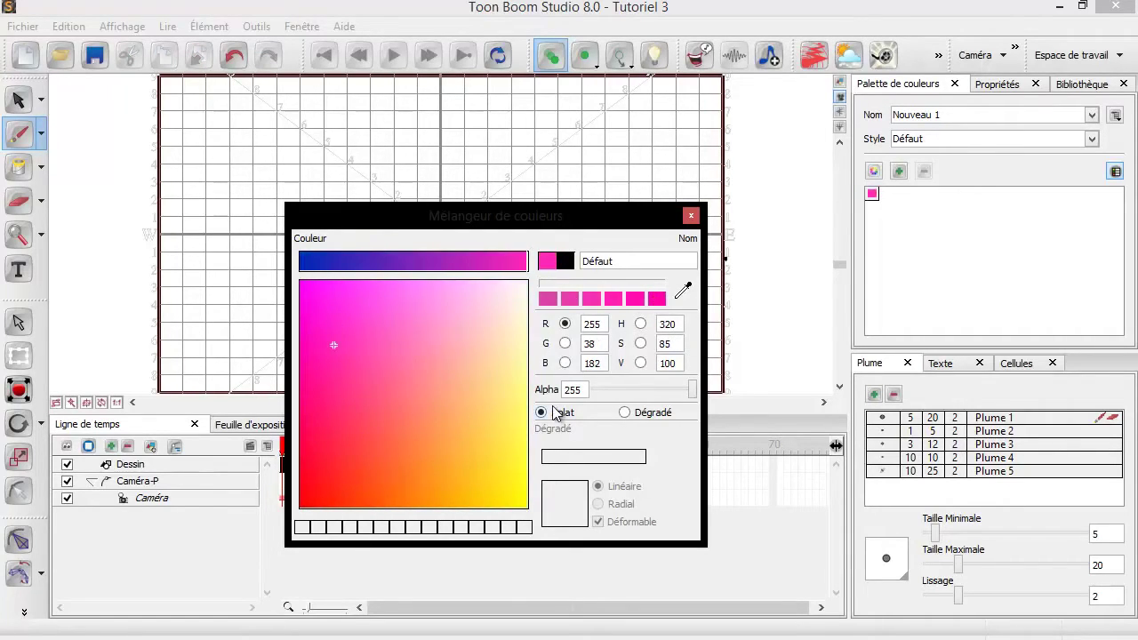
left_click(657, 298)
left_click(657, 299)
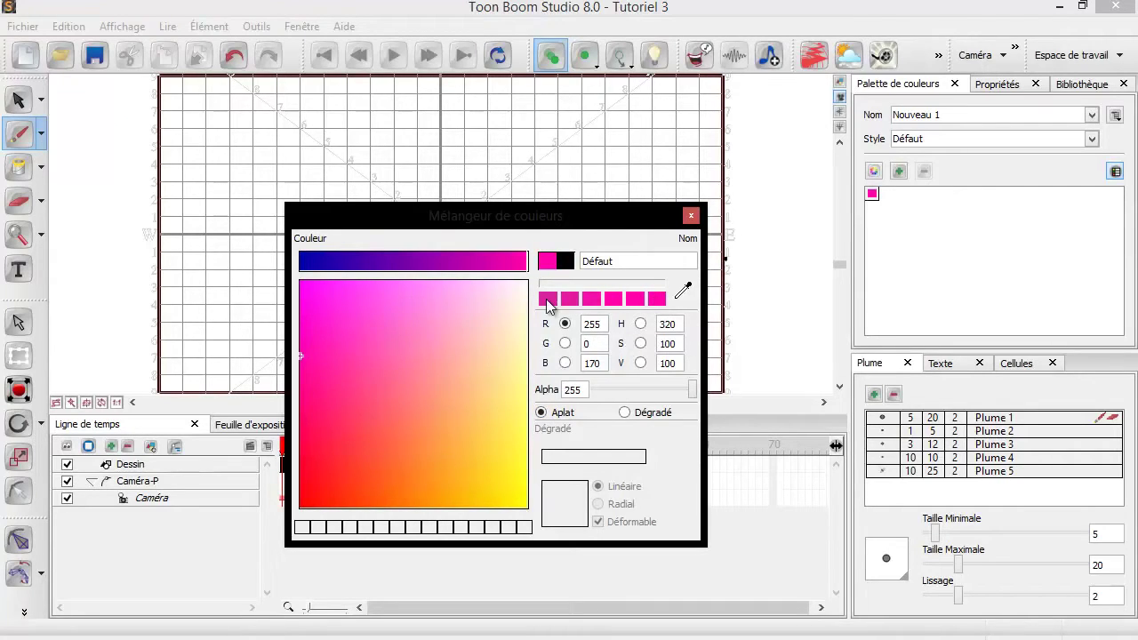
Darken the swatch through the suggested darker shades down to R 0, G 0, B 0 and close the colour mixer.
left_click(548, 300)
left_click(548, 299)
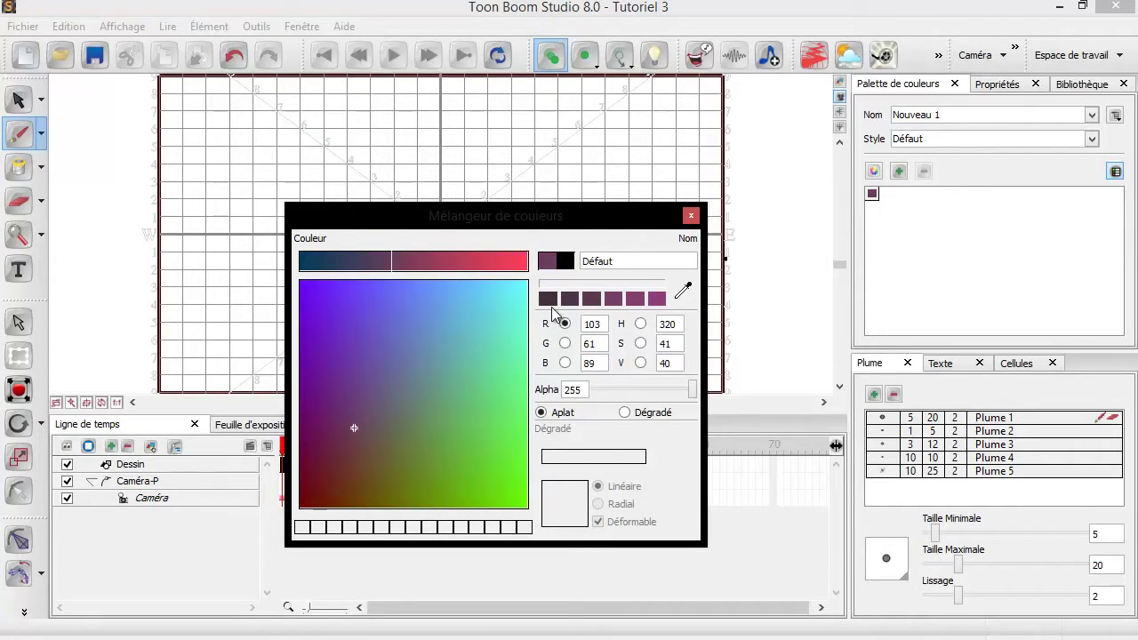
left_click(549, 300)
left_click(549, 299)
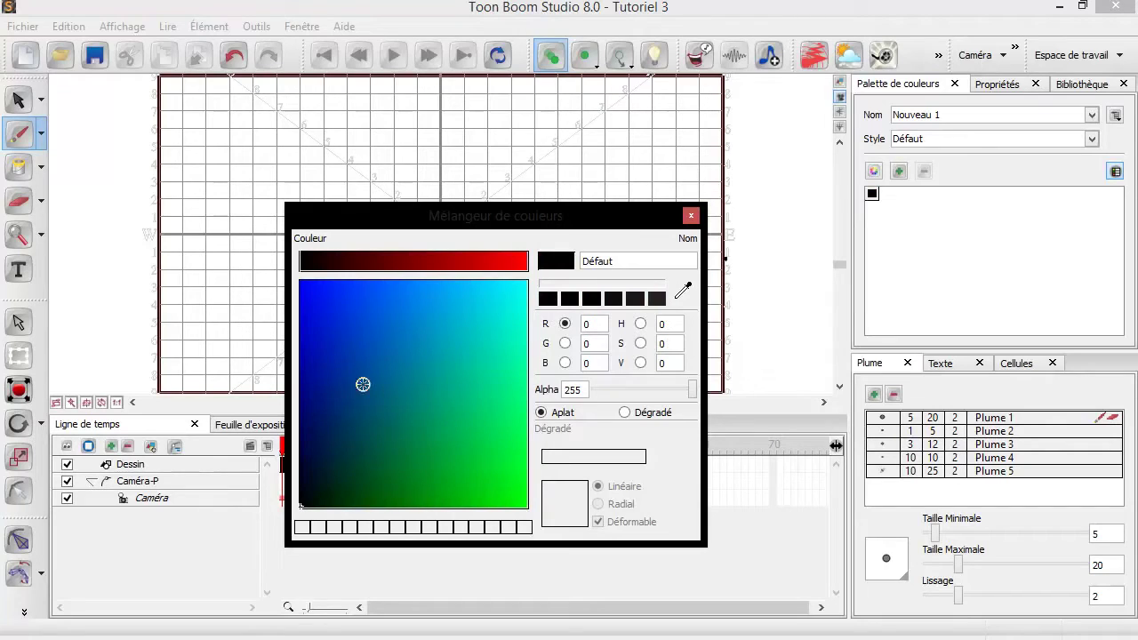
left_click_drag(600, 228, 599, 152)
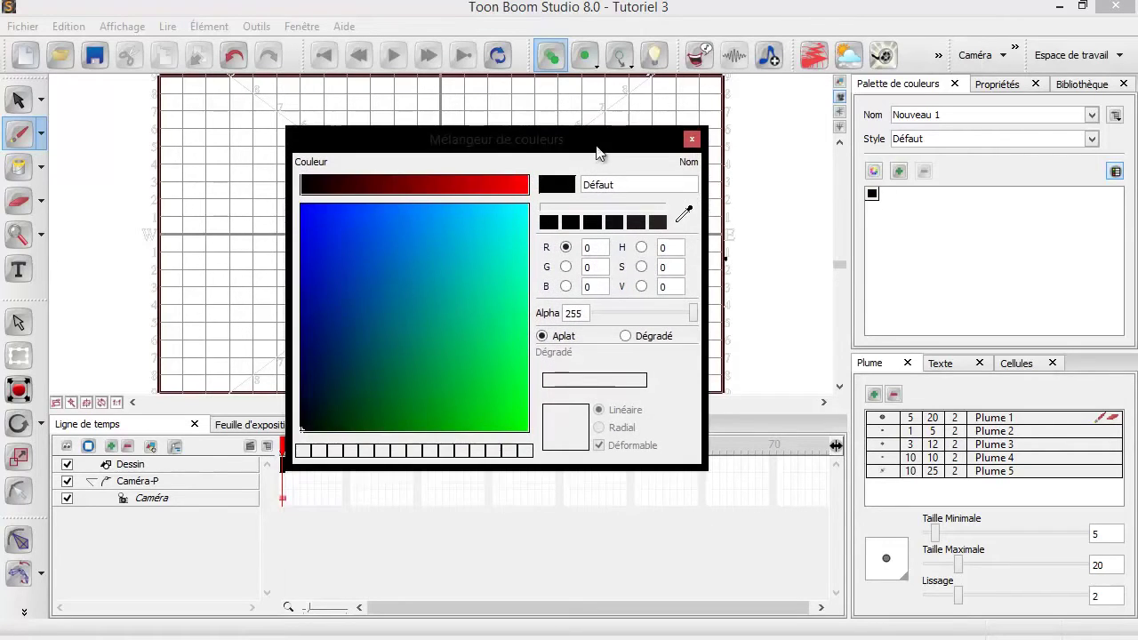
left_click(691, 141)
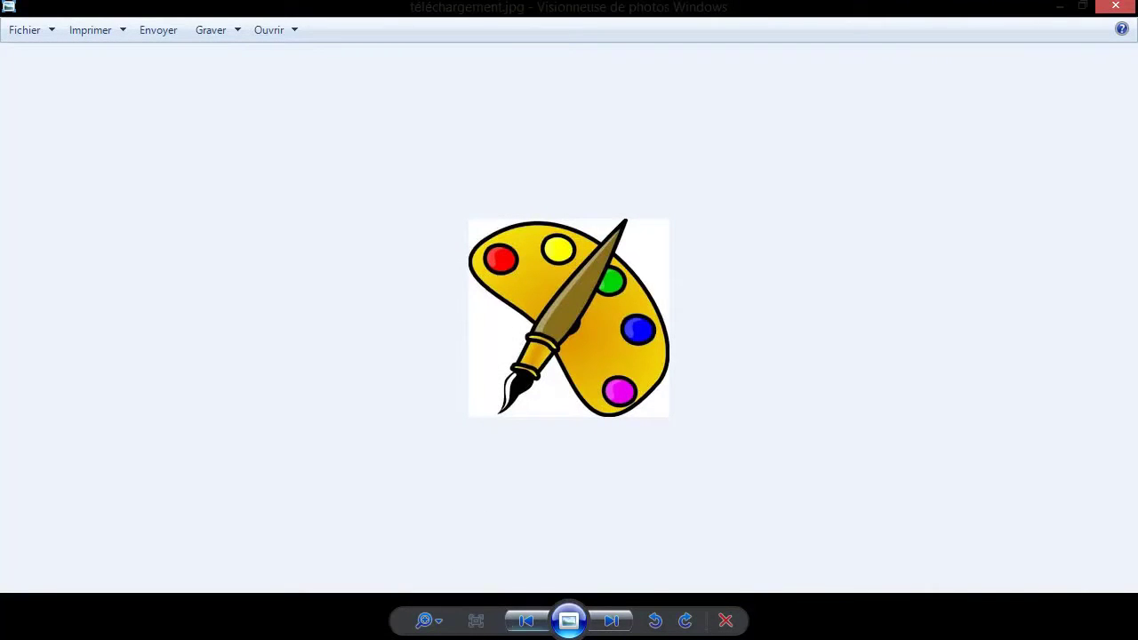
Switch to La boîte à couleurs and sample the blue paint spot of the palette picture to get its RGB values.
left_click_drag(430, 249, 240, 140)
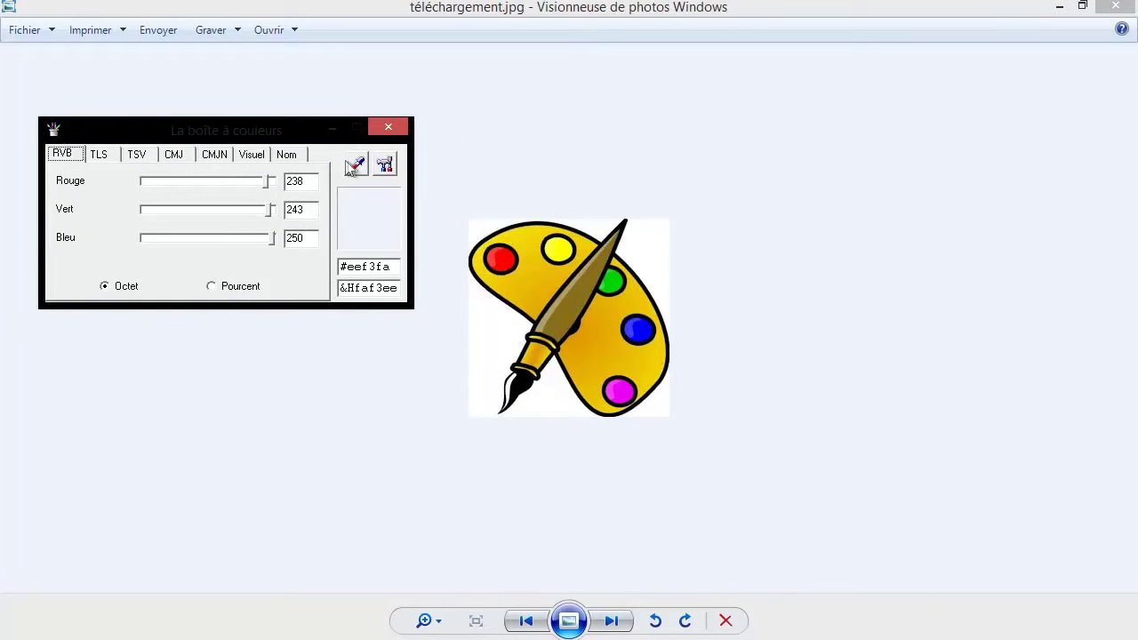
left_click_drag(354, 169, 638, 331)
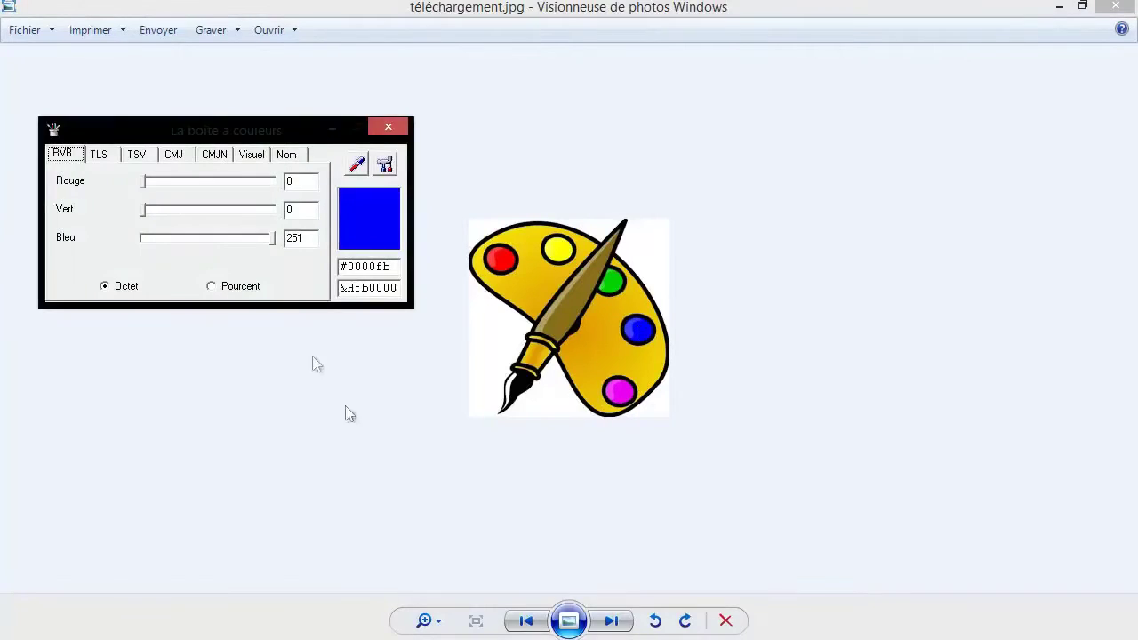
double_click(312, 238)
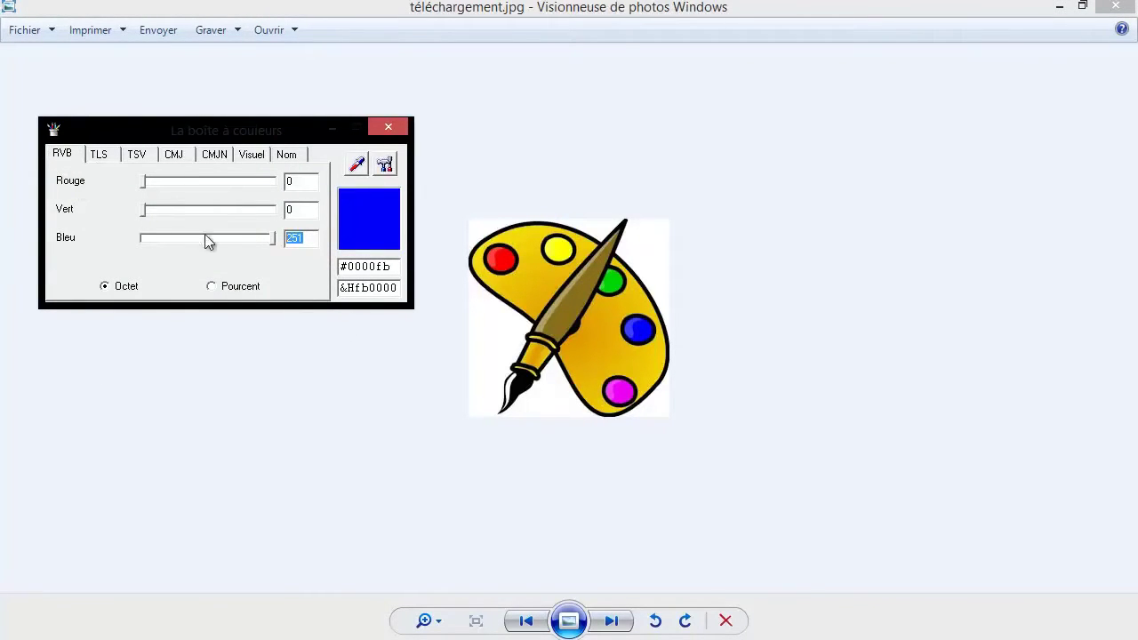
Try a red value of 100 on the sampled blue, then return red to 0.
double_click(308, 181)
type("100")
double_click(307, 211)
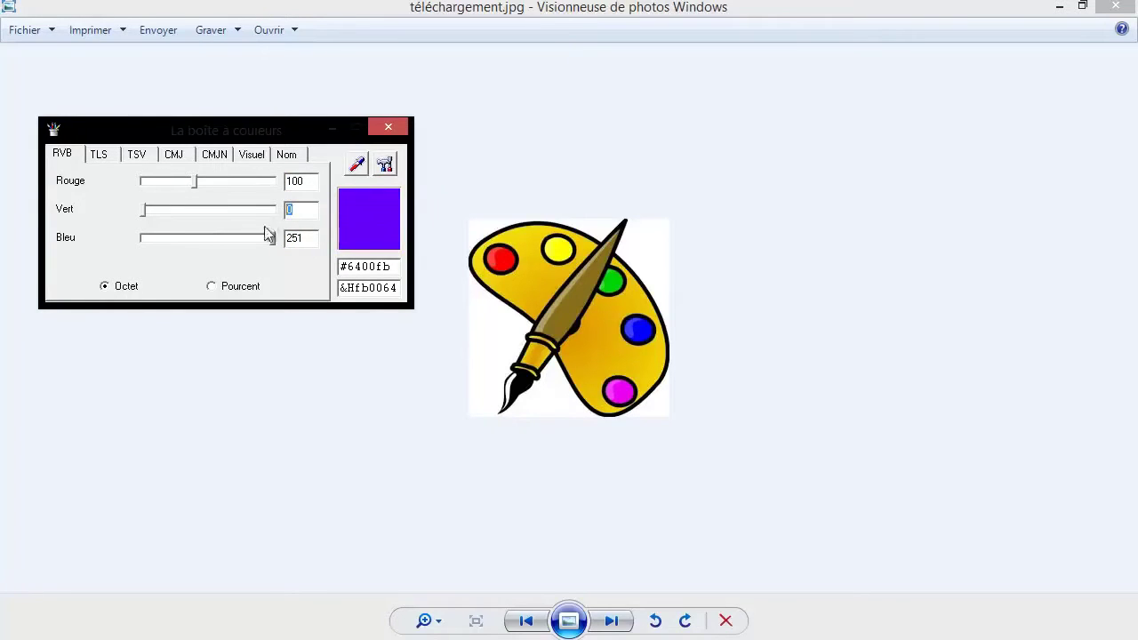
left_click_drag(196, 181, 145, 181)
Switch back to Toon Boom Studio and set the Nouveau 1 palette's swatch to the sampled blue, R 0, G 0, B 251.
double_click(302, 236)
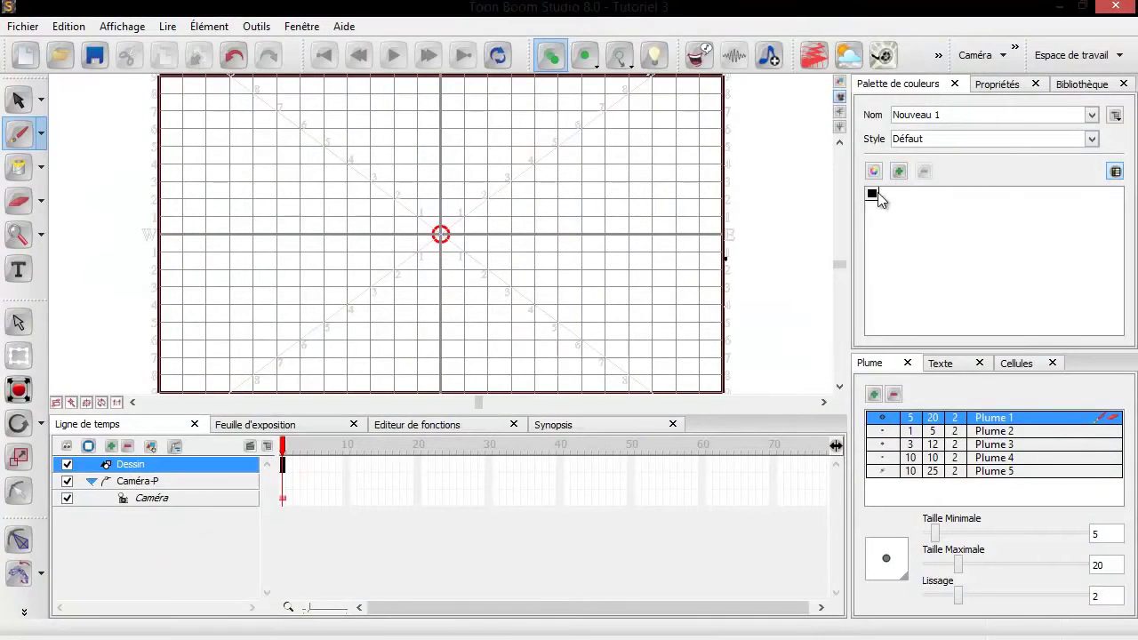
double_click(874, 194)
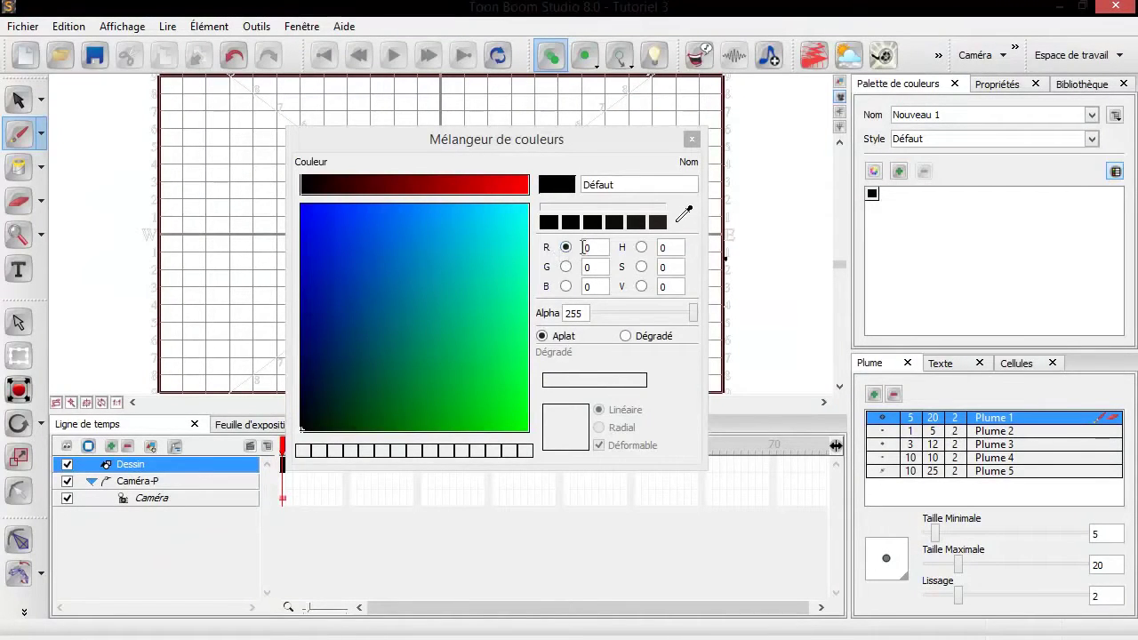
key("alt+Tab")
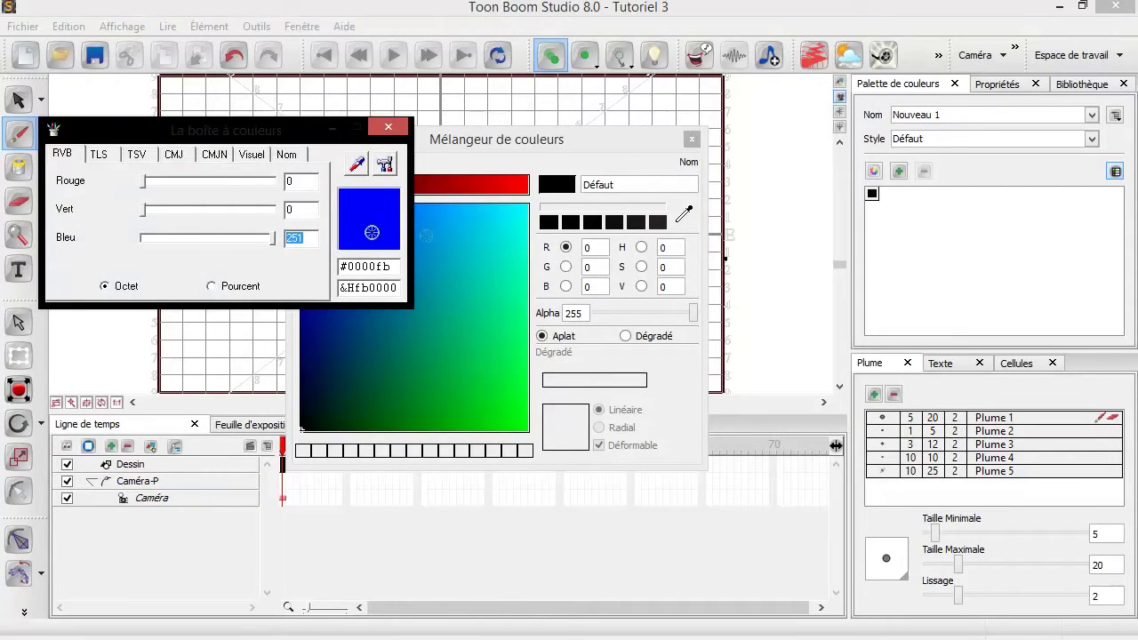
left_click(551, 257)
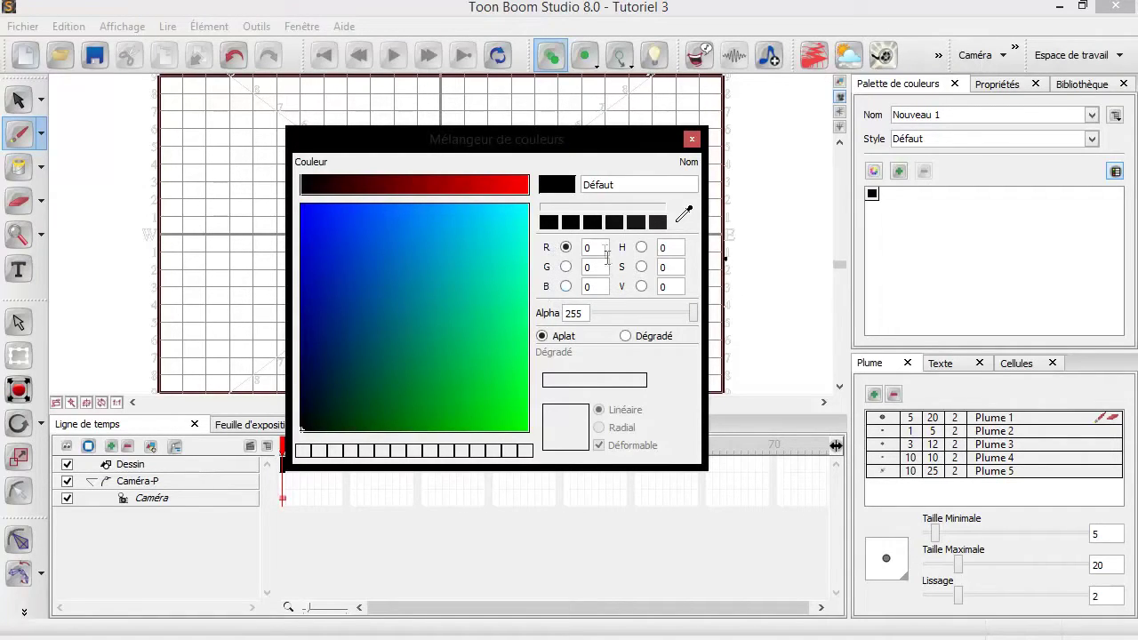
left_click(594, 249)
left_click(598, 288)
type("251")
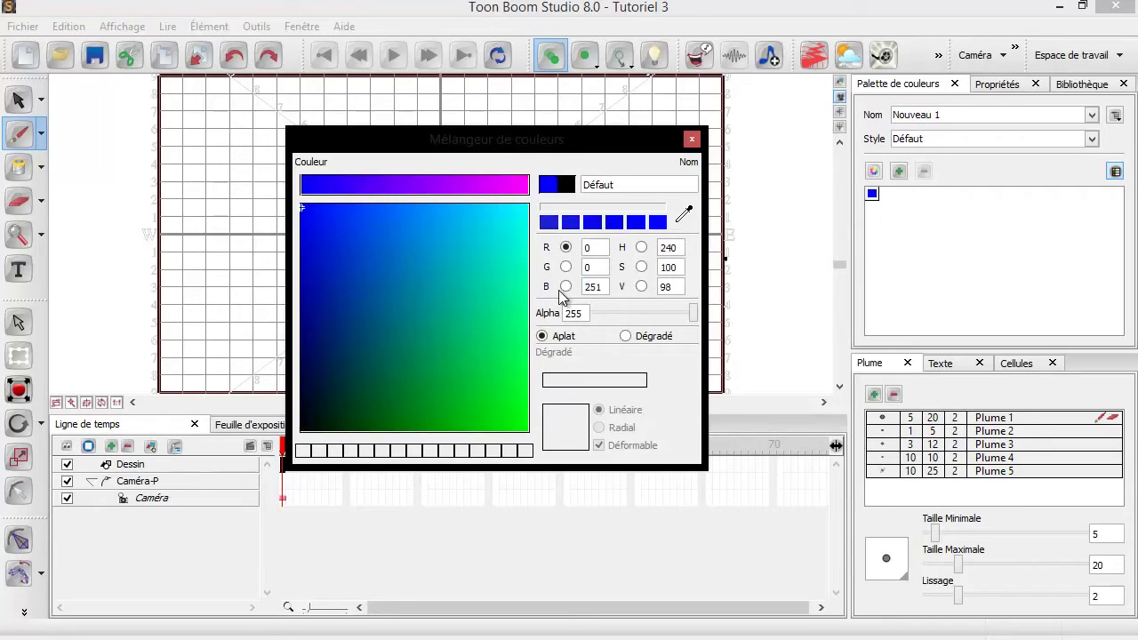
left_click(692, 138)
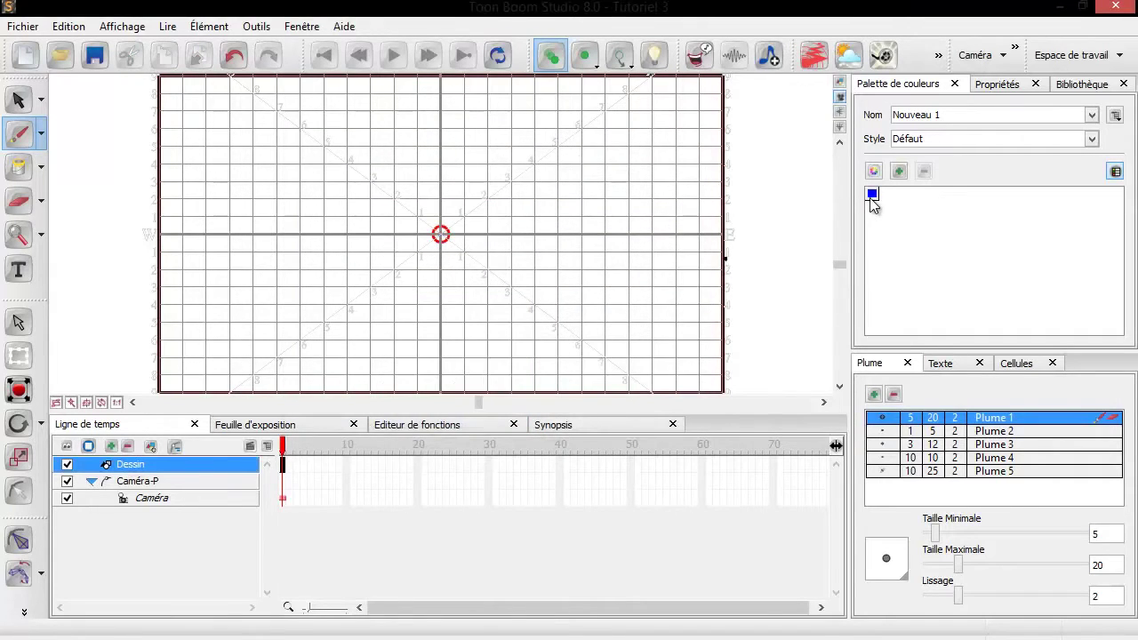
Mix a muted green of R 107, G 139, B 85 for the Nouveau 1 palette's blue swatch.
double_click(872, 197)
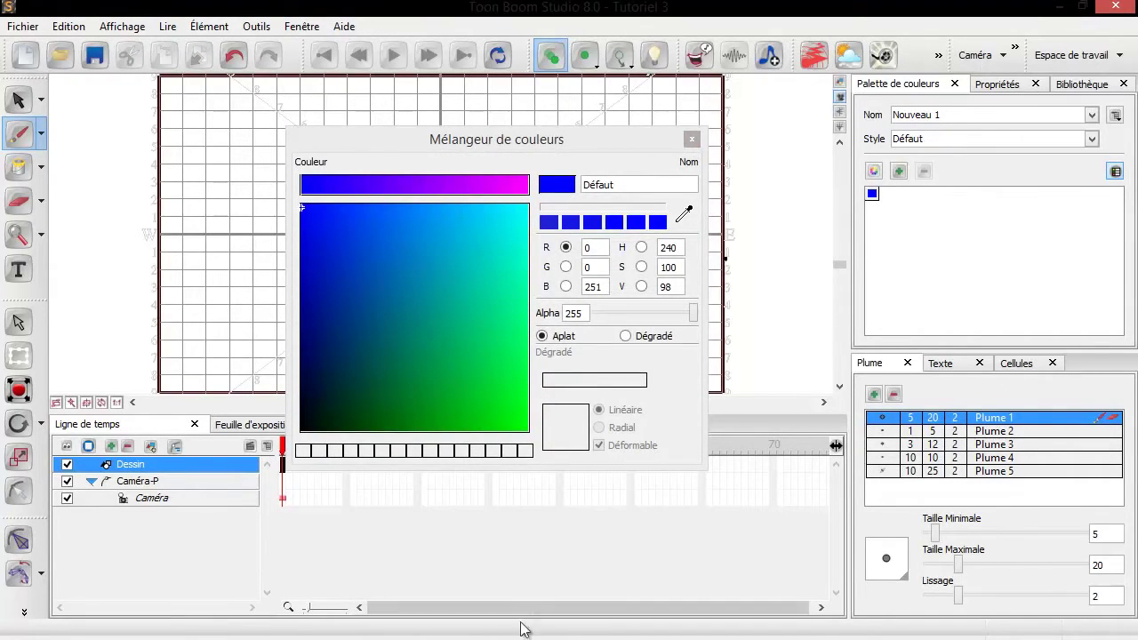
left_click(503, 229)
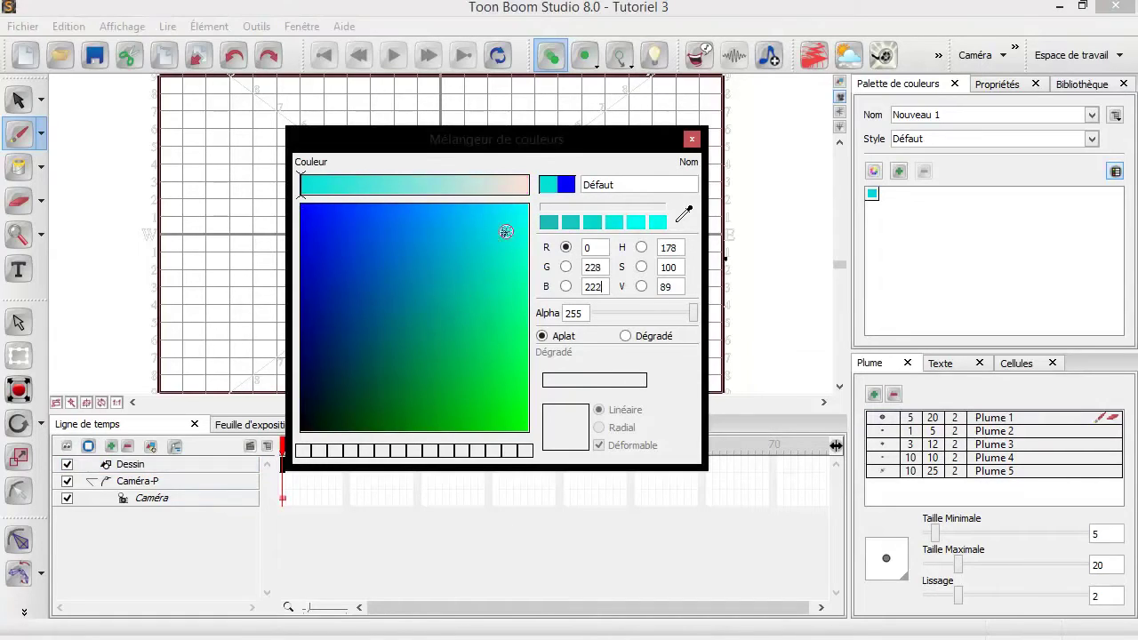
left_click_drag(476, 183, 396, 184)
mouse_move(511, 298)
left_mouse_down()
mouse_move(489, 257)
mouse_move(424, 355)
left_mouse_up()
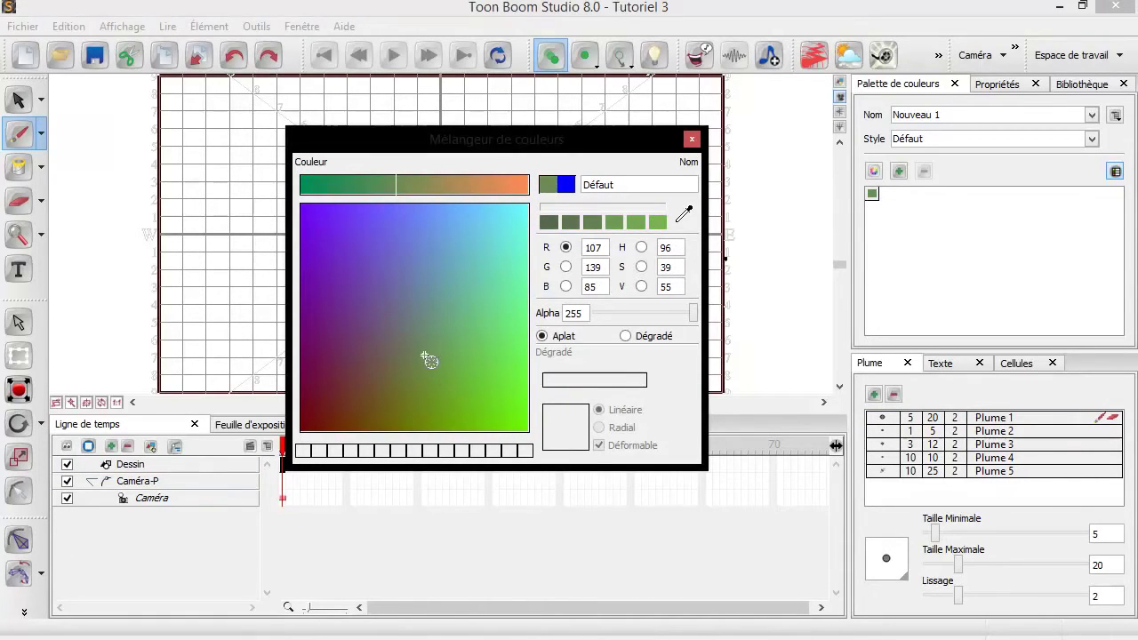
left_click(692, 139)
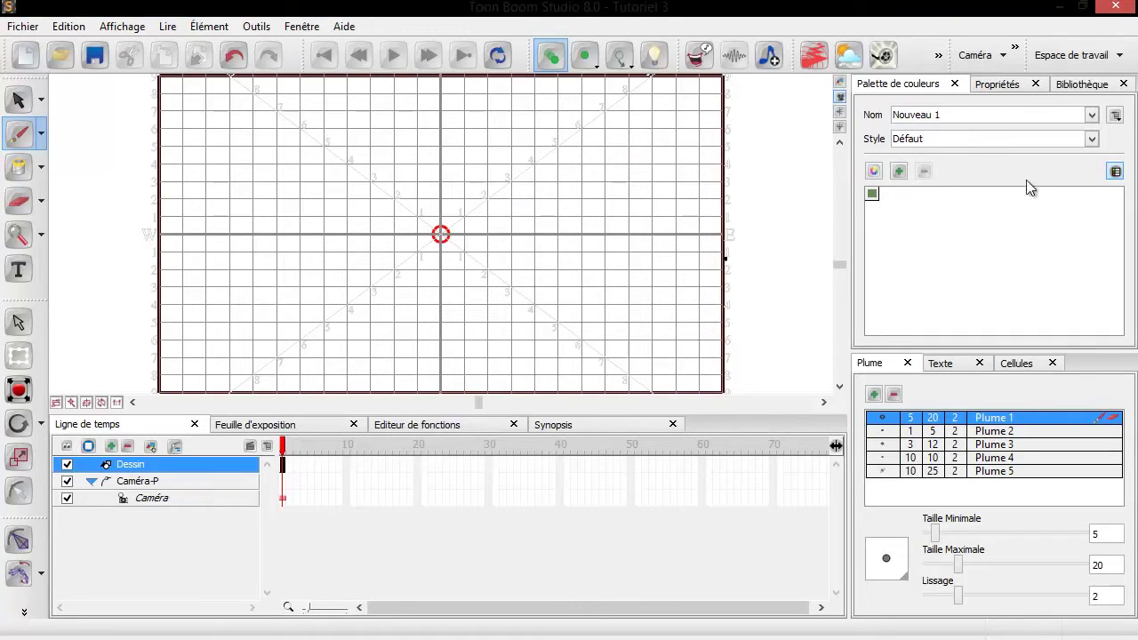
Import the Bellittoon colour palette from its file.
left_click(1116, 115)
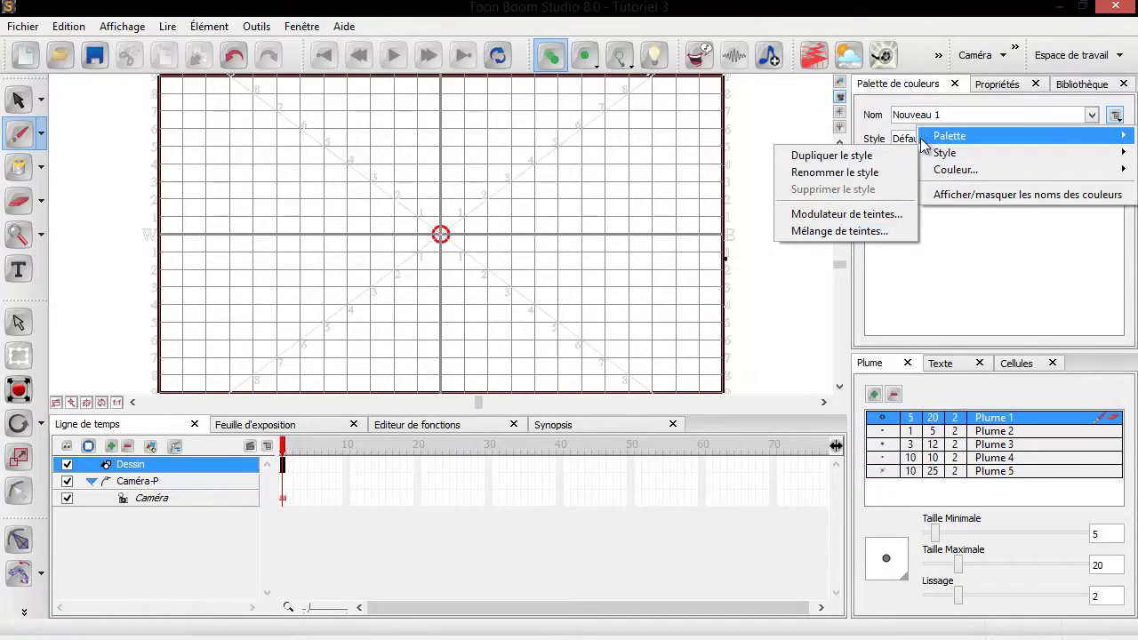
mouse_move(945, 136)
left_click(813, 230)
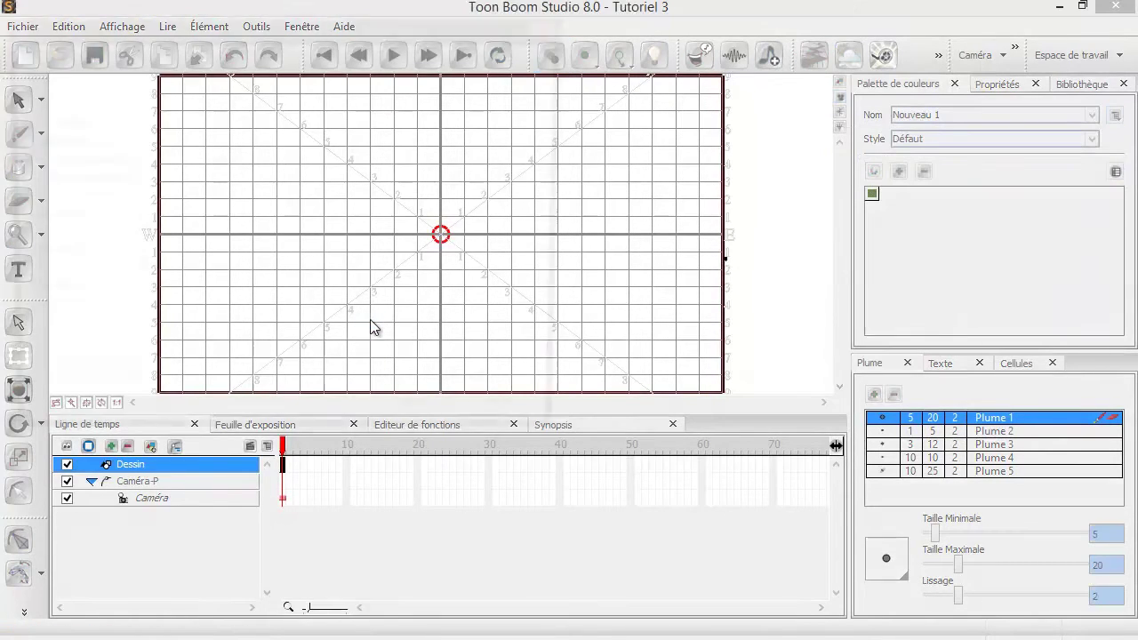
double_click(260, 202)
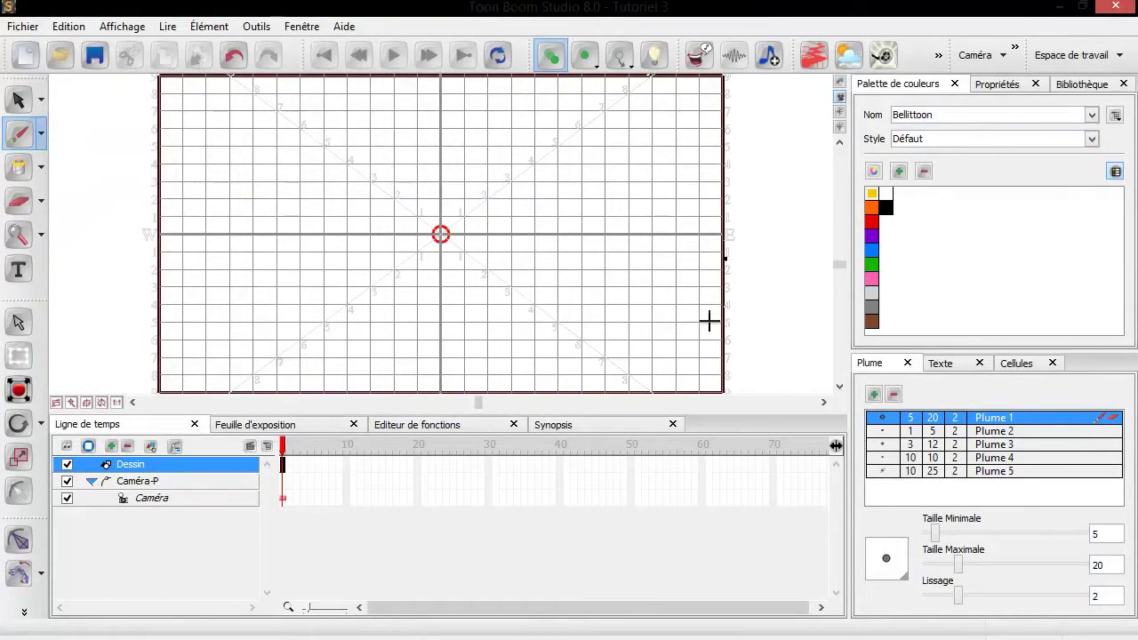
Inspect the yellow and orange swatches of the Bellittoon palette in the colour mixer.
left_click(872, 281)
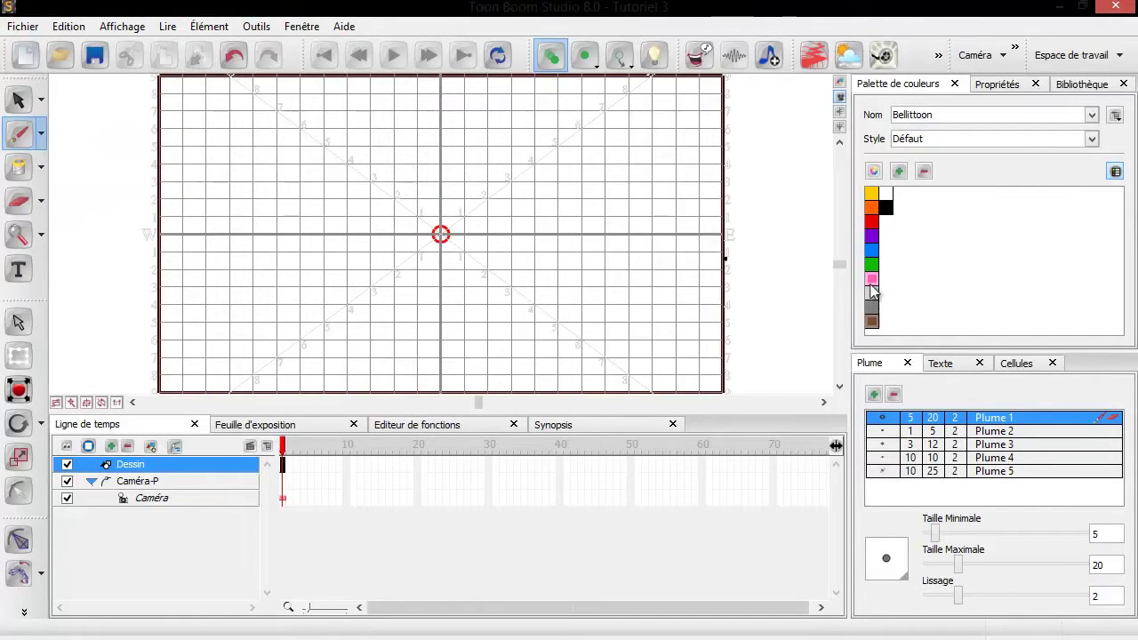
double_click(873, 194)
left_click(692, 139)
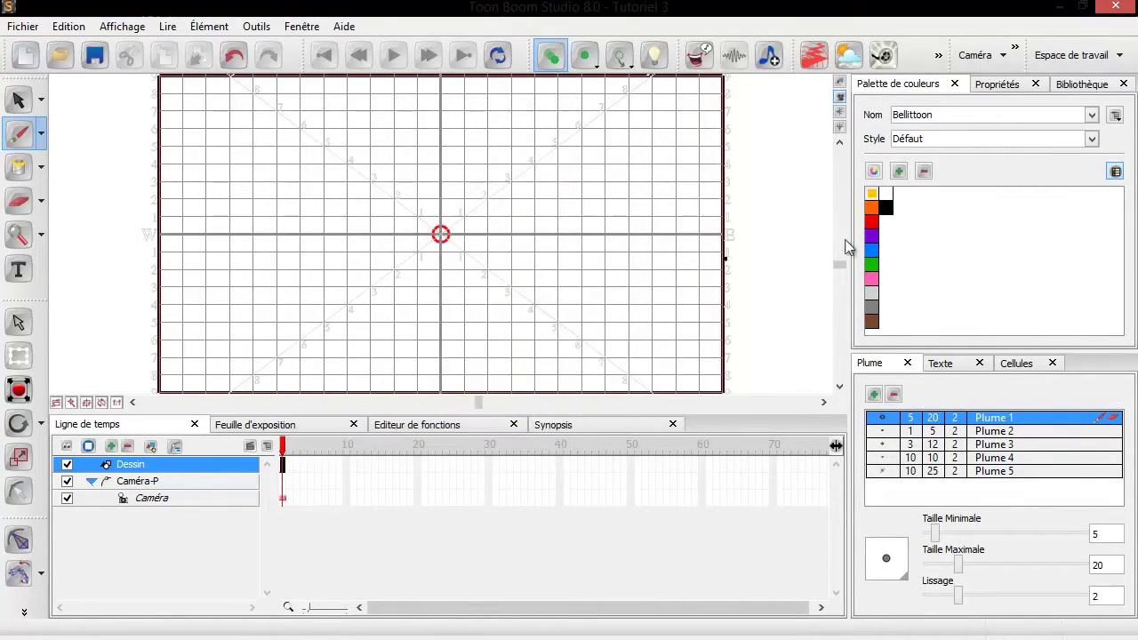
double_click(873, 207)
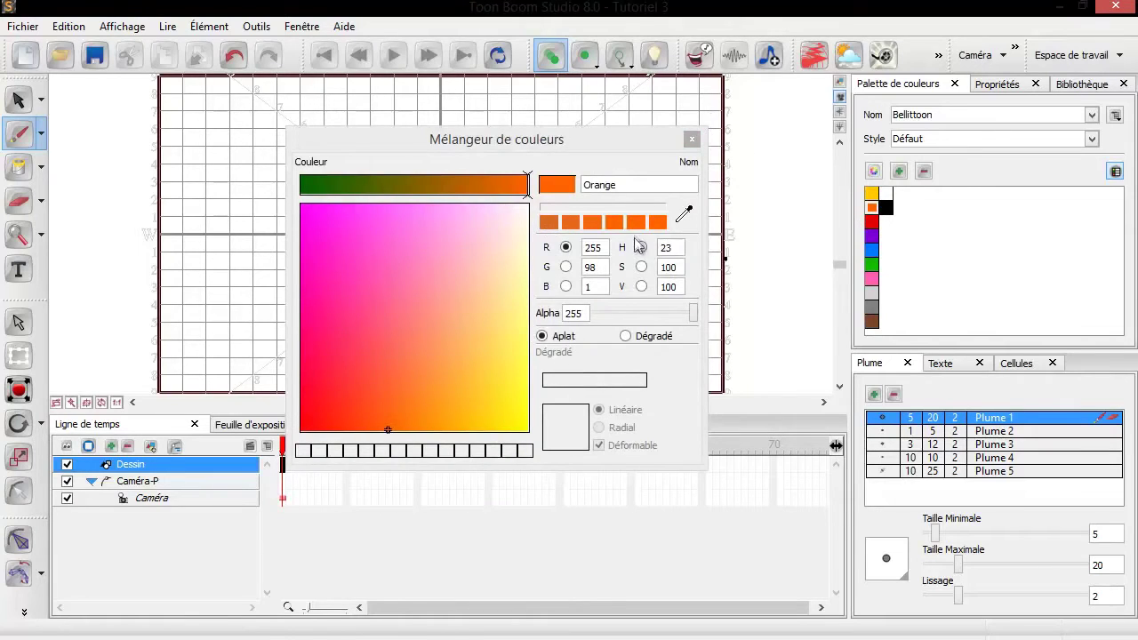
left_click(692, 139)
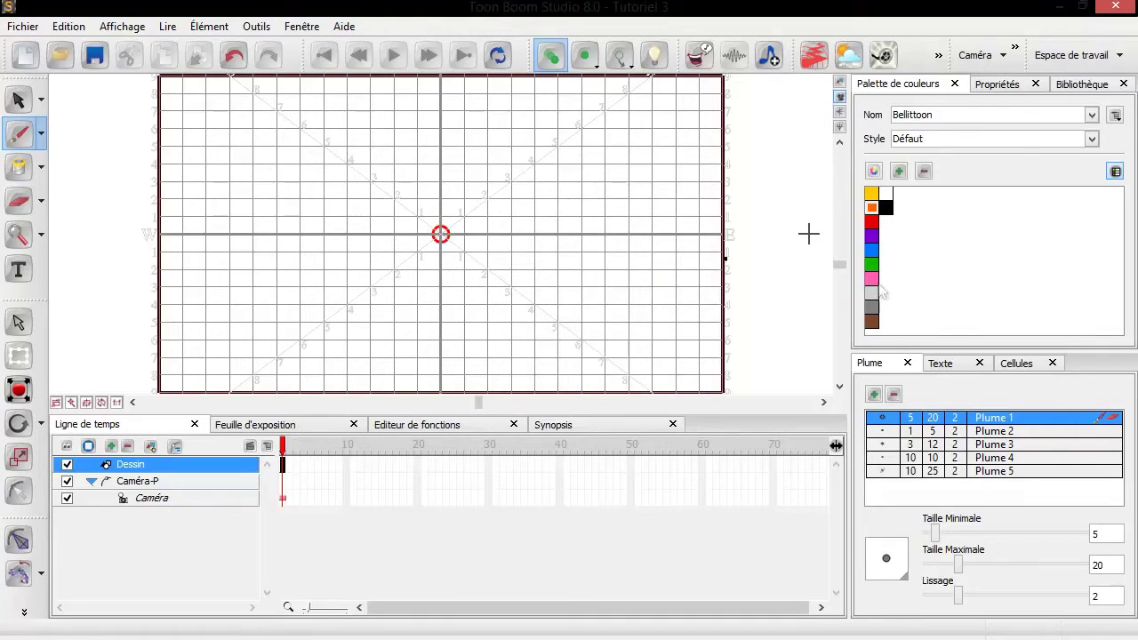
Draw a large horizontal ellipse across the middle of the camera frame in the palette's orange.
left_click(41, 133)
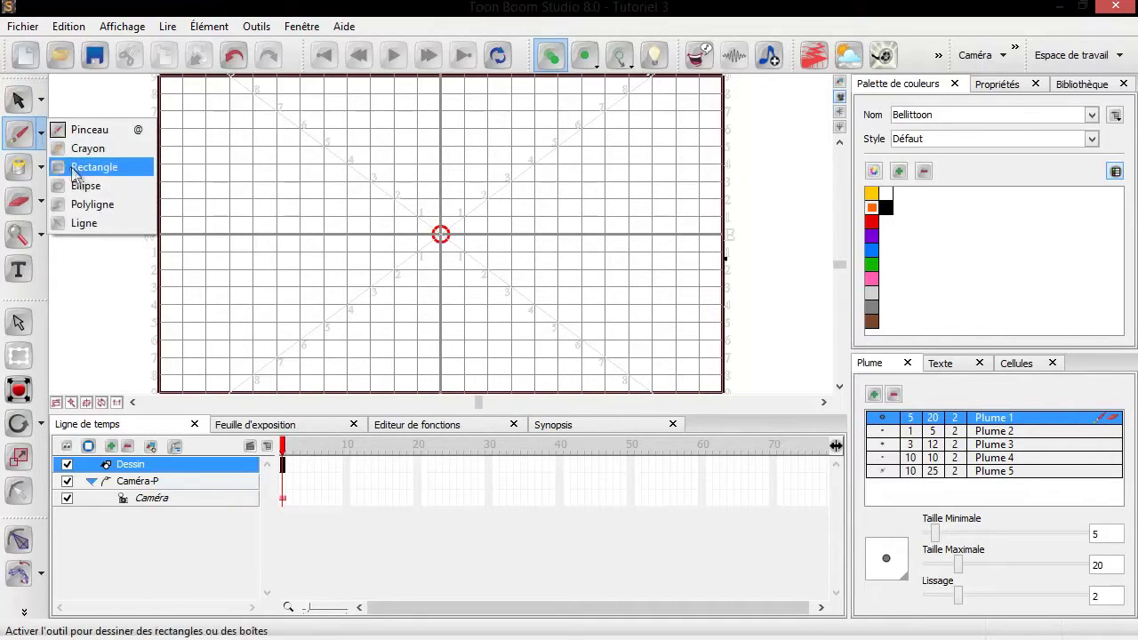
left_click(86, 186)
mouse_move(267, 145)
left_mouse_down()
mouse_move(757, 431)
mouse_move(658, 338)
left_mouse_up()
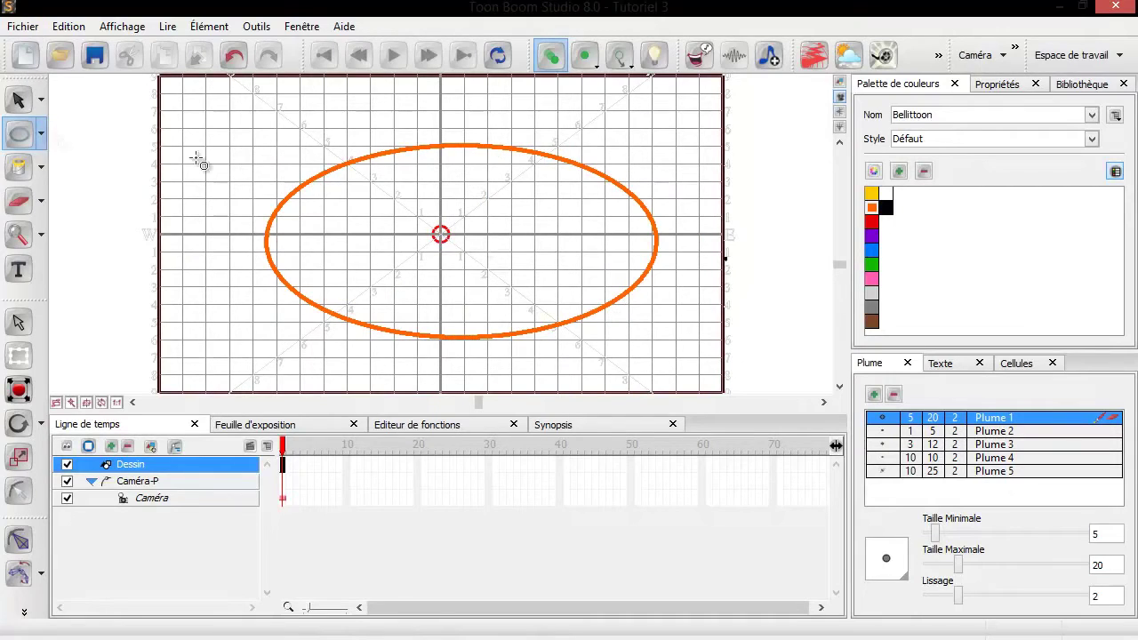
Fill the interior of the orange-outlined ellipse with the palette's Rouge swatch.
double_click(871, 221)
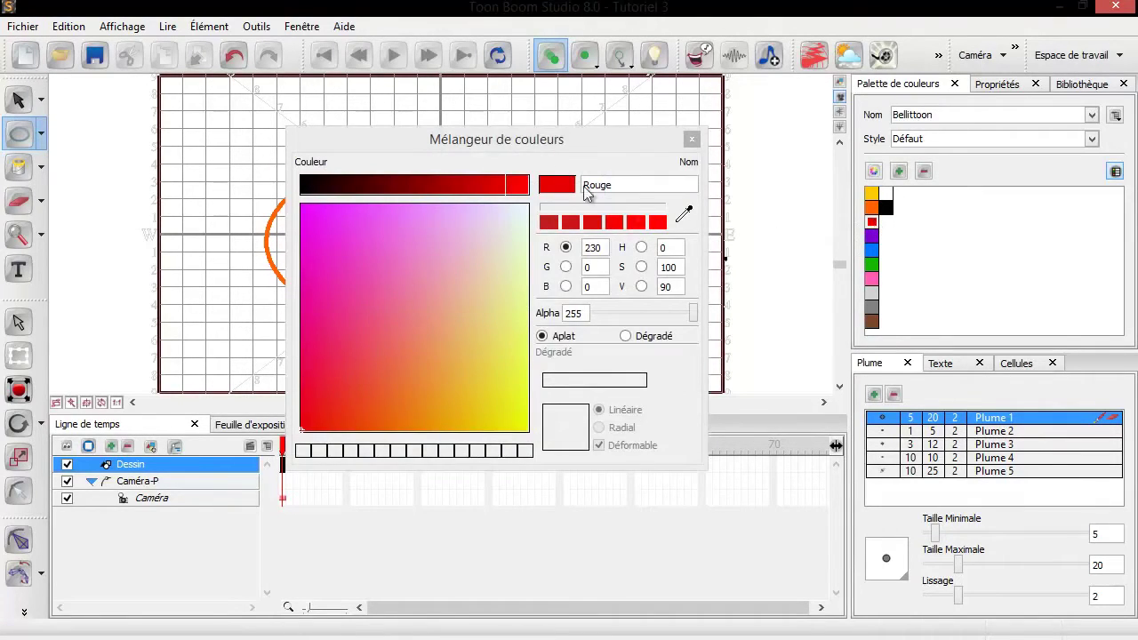
left_click_drag(549, 144, 675, 109)
left_click(18, 166)
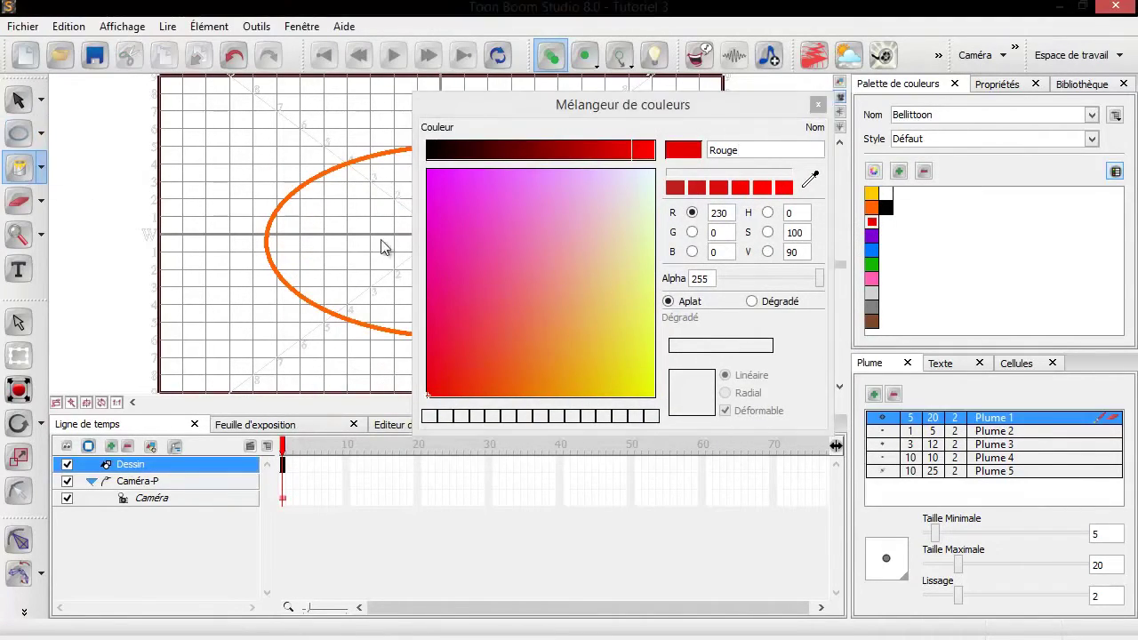
left_click(432, 239)
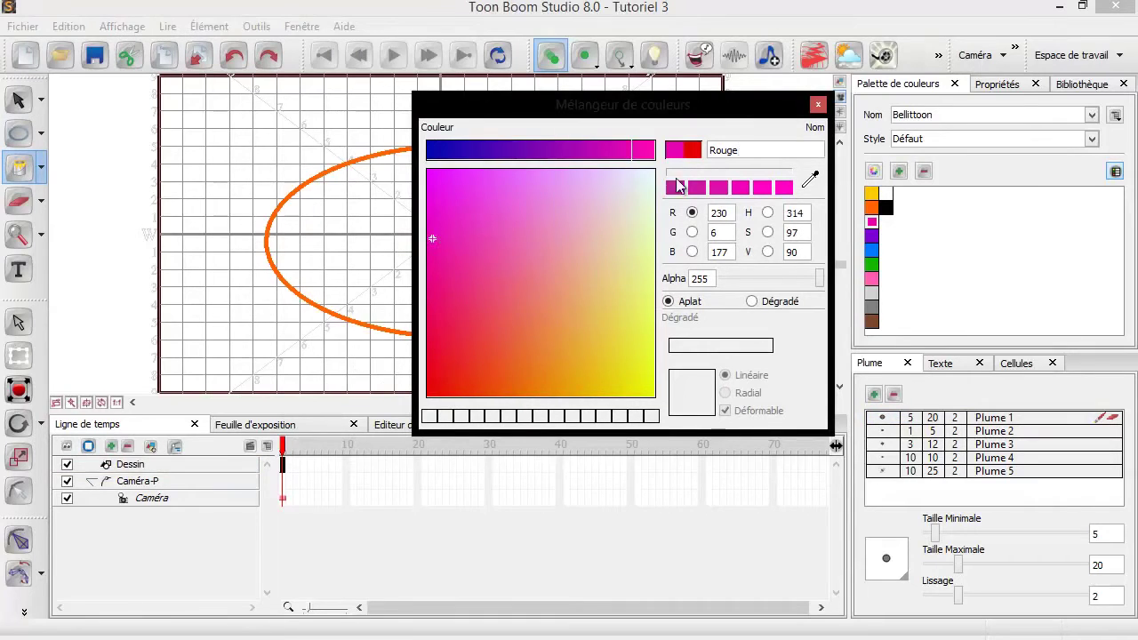
left_click(818, 104)
left_click(311, 226)
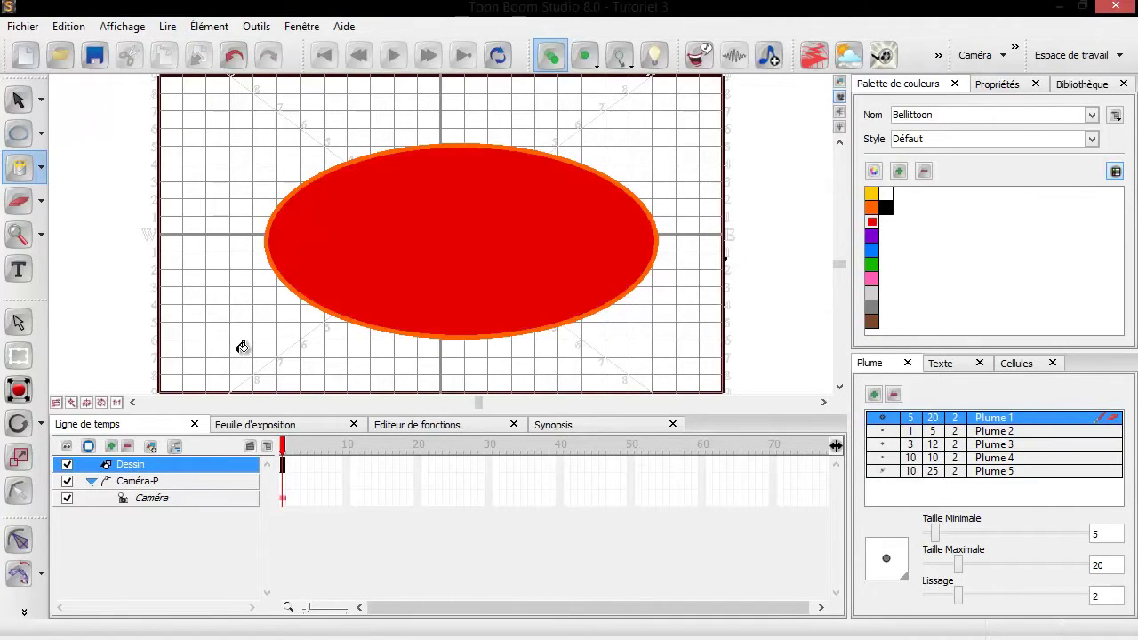
Turn the Rouge swatch into a radial gradient from red to a yellow of R 230, G 253, B 50.
double_click(872, 222)
left_click_drag(753, 102, 994, 106)
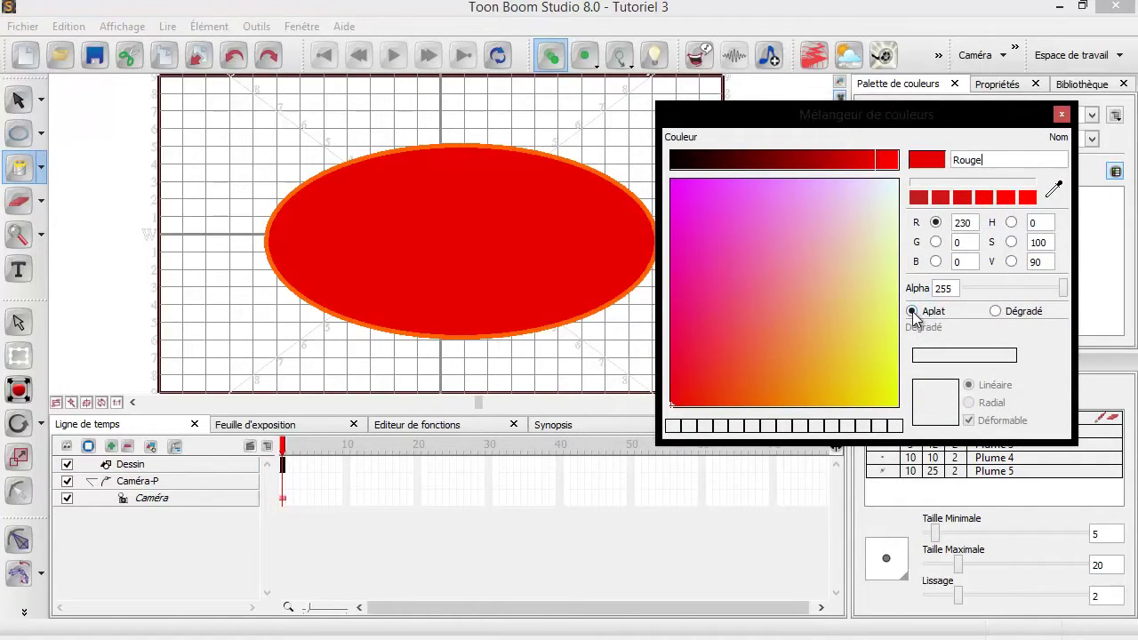
left_click(994, 313)
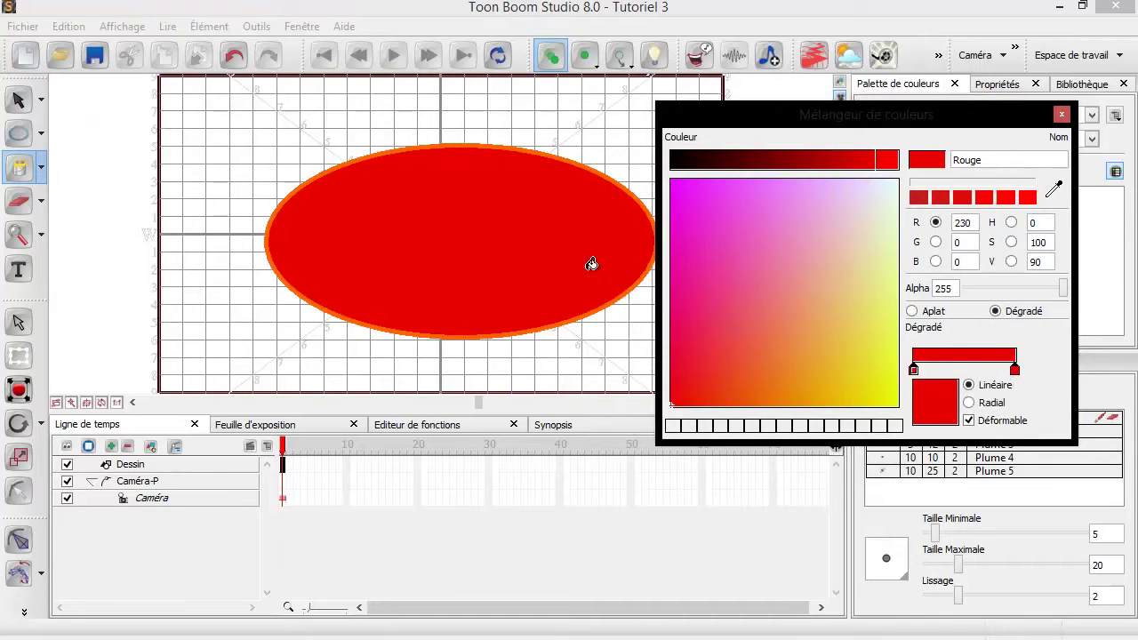
left_click_drag(819, 290, 893, 360)
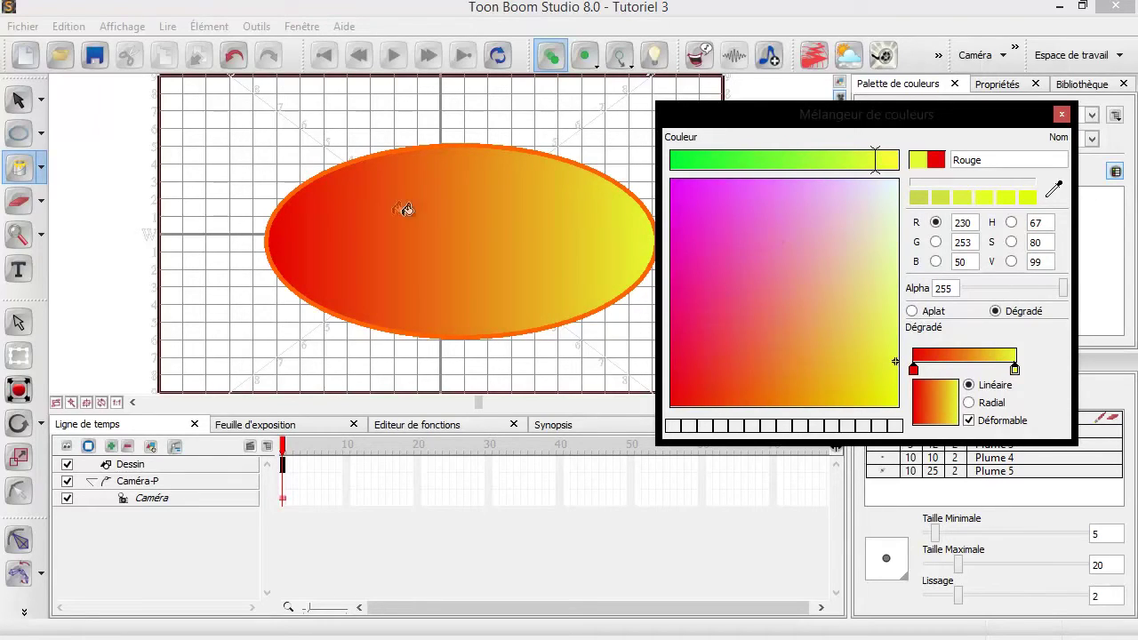
left_click(987, 404)
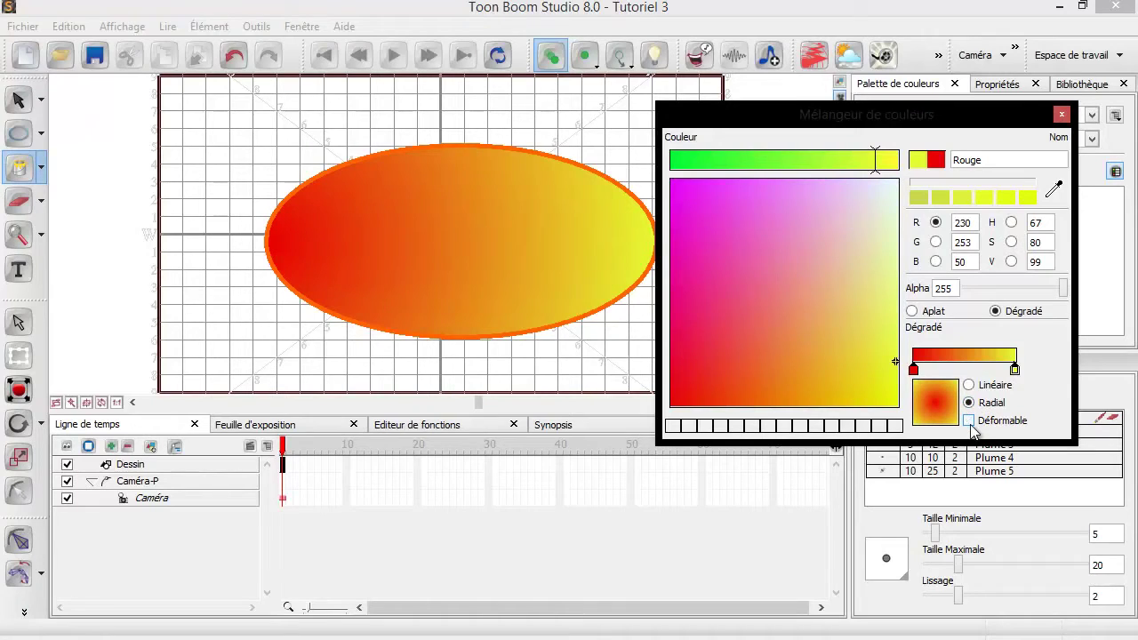
left_click(1062, 114)
Delete the gradient-filled ellipse together with its orange outline.
left_click(27, 100)
left_click_drag(162, 93, 803, 399)
key("Delete")
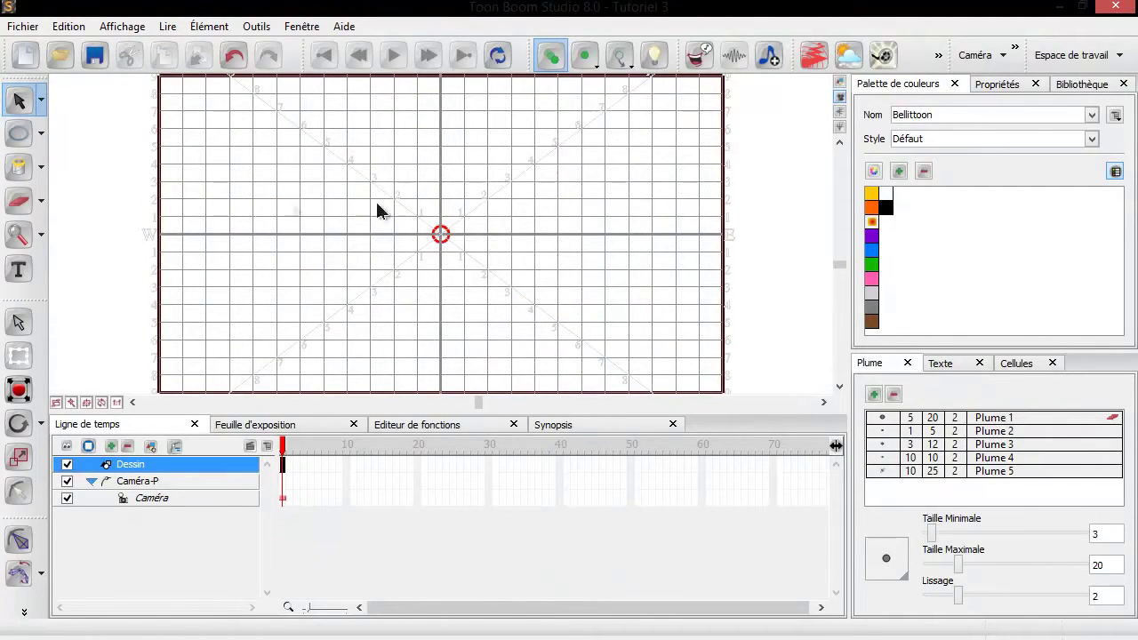
Draw a nearly circular ellipse near the centre of the frame and fill it with the palette's Bleu swatch.
left_click(18, 133)
left_click_drag(305, 169, 514, 357)
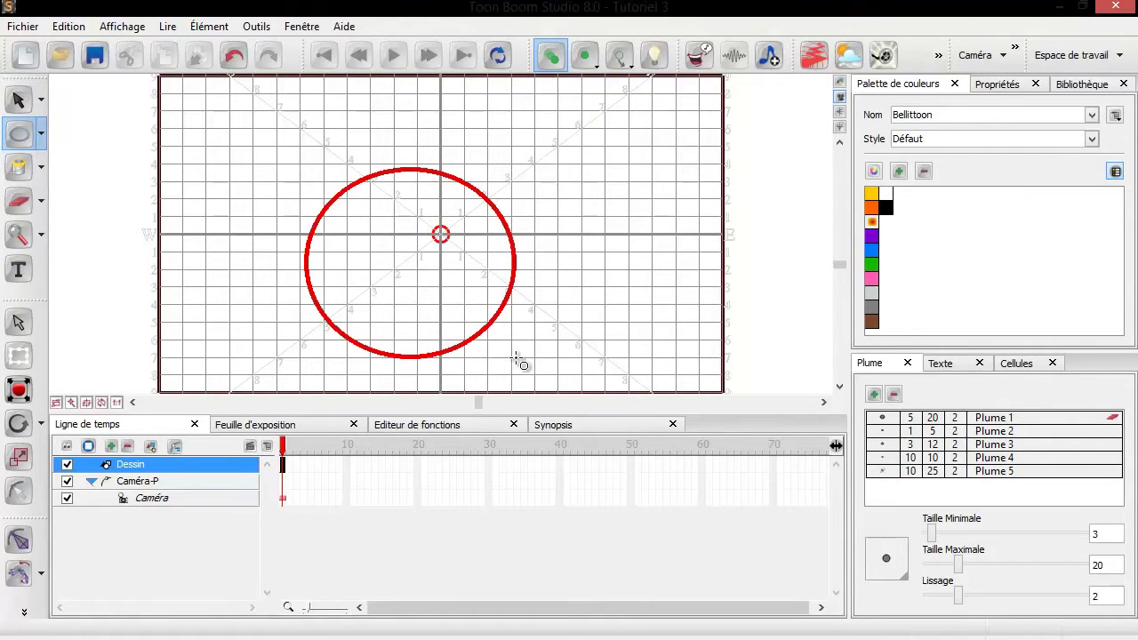
left_click(872, 251)
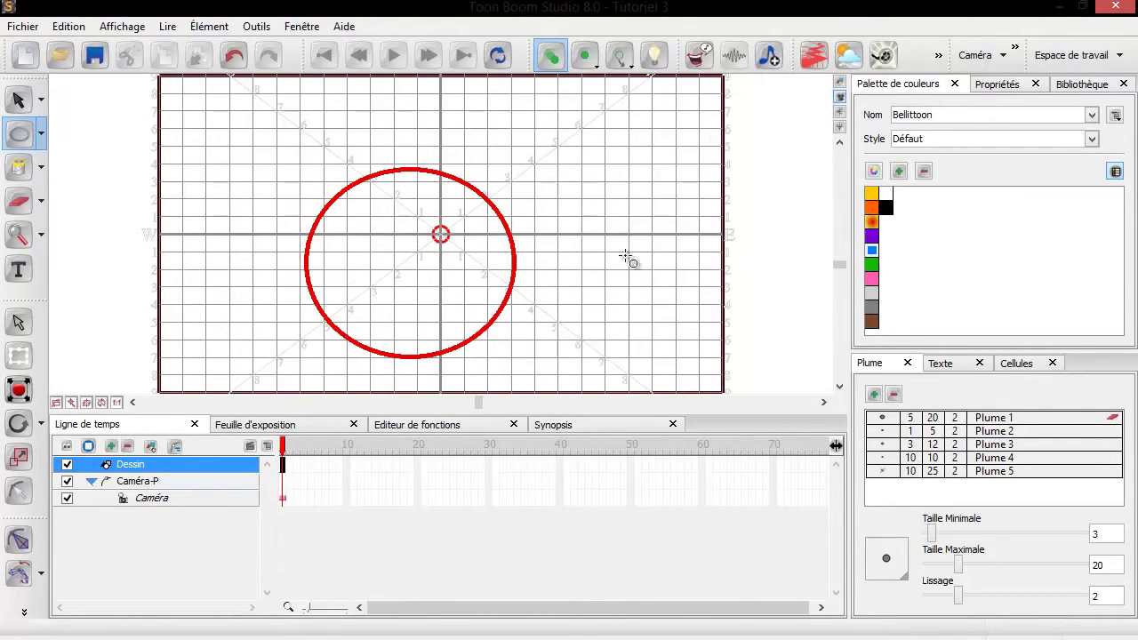
left_click(19, 167)
left_click(406, 262)
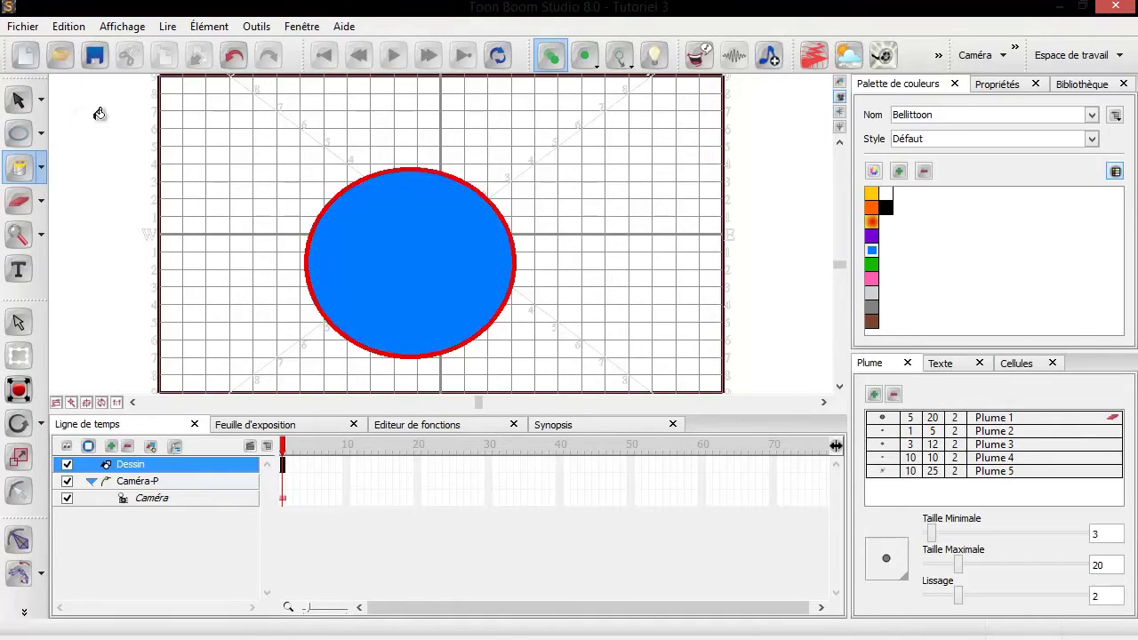
Delete the red outline around the blue ellipse.
left_click(19, 100)
left_click(380, 181)
key("Delete")
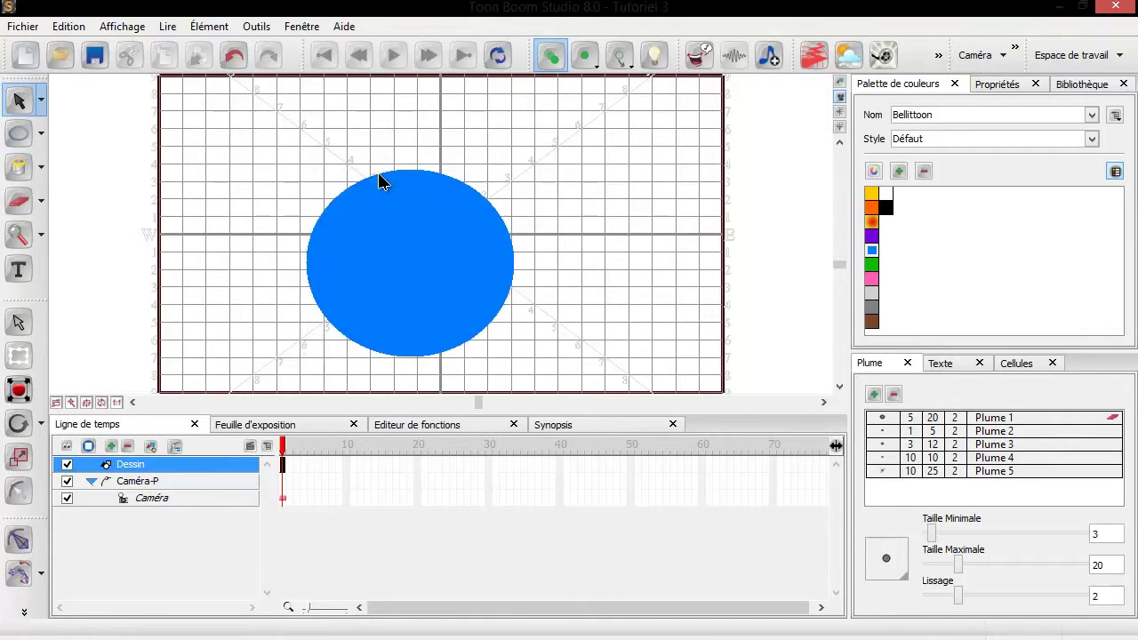
Duplicate the blue ellipse twice and arrange the three shapes so they overlap like a cloud.
left_click_drag(294, 165, 716, 416)
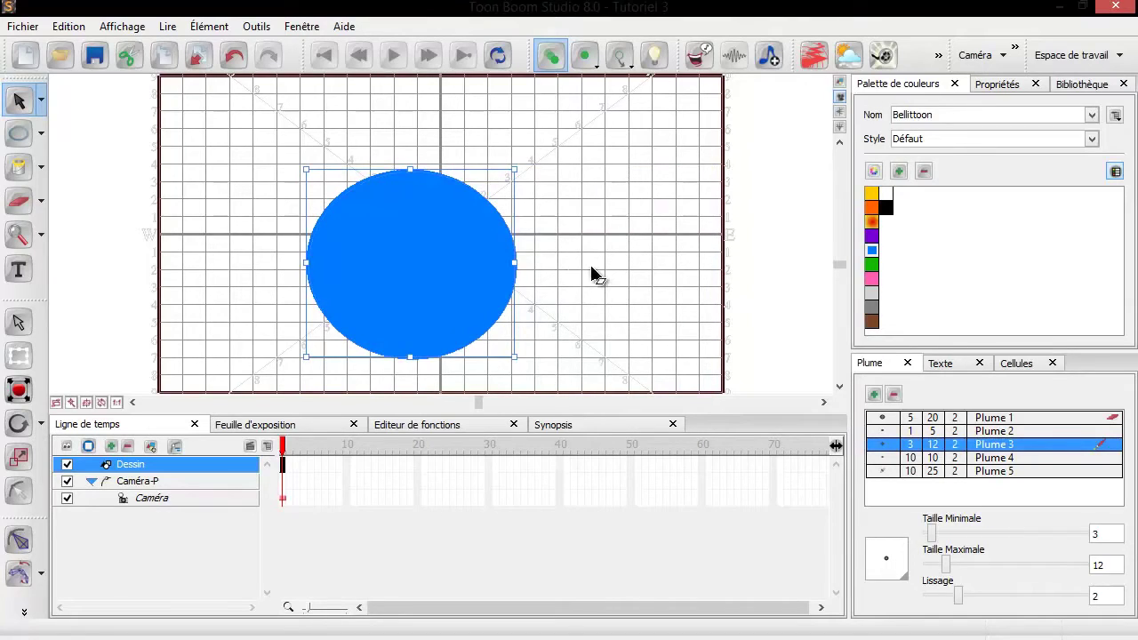
left_click_drag(460, 294, 531, 253)
key("ctrl+v")
left_click_drag(425, 294, 565, 305)
left_click(277, 254)
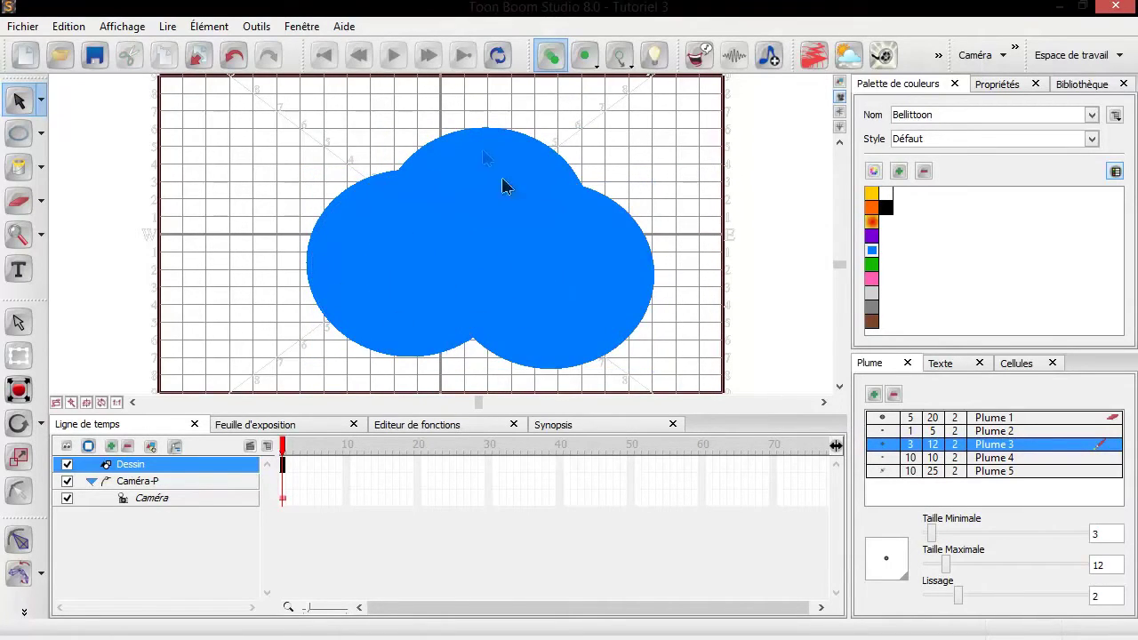
Make the Bleu swatch semi-transparent with an alpha of 154.
double_click(874, 253)
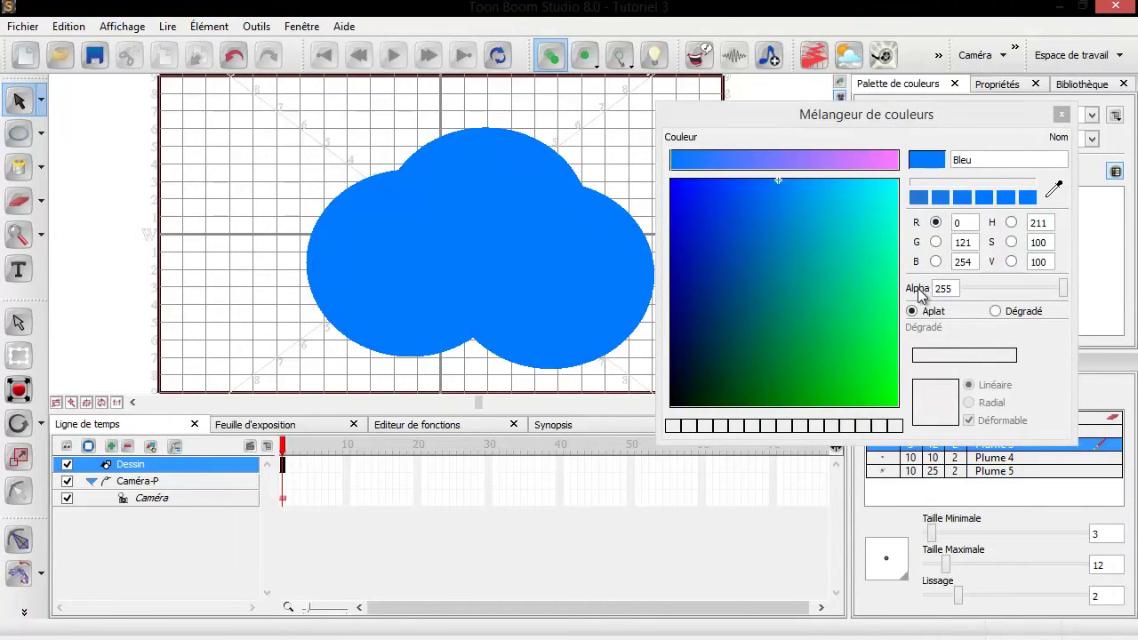
left_click_drag(1066, 290, 1030, 300)
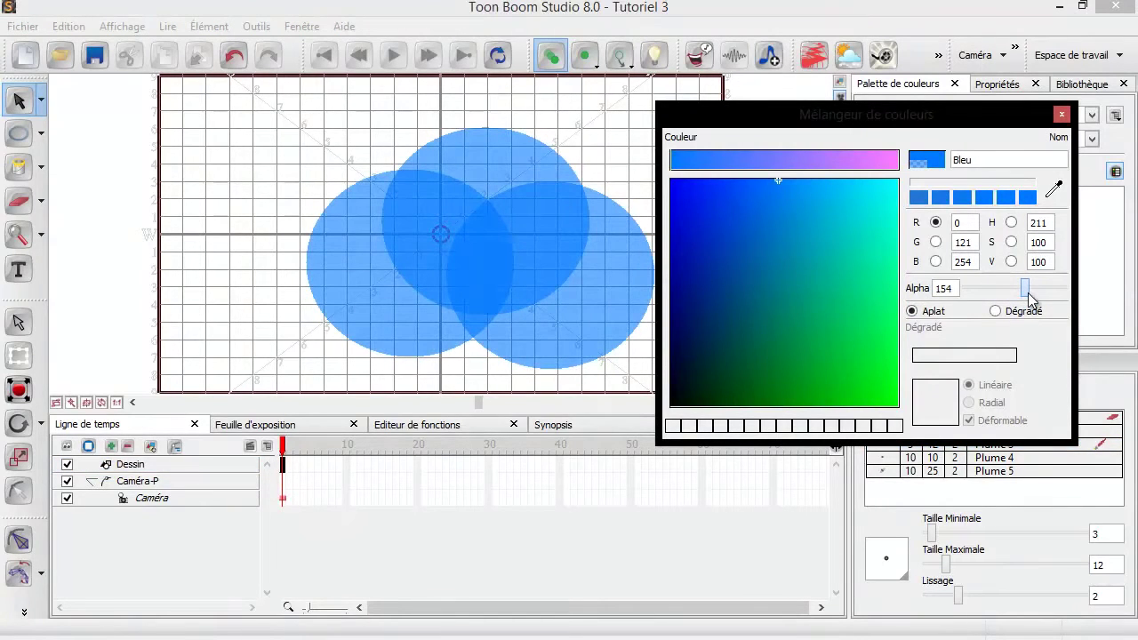
left_click(1063, 117)
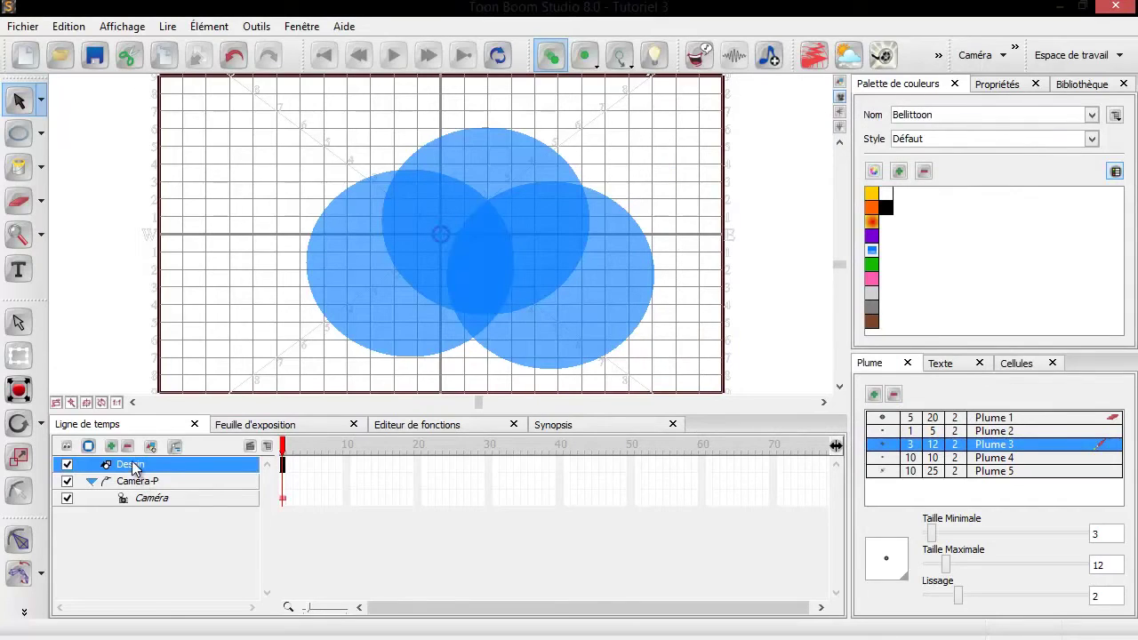
Preview the background templates in the Toon Boom Templates library, from Beach to House Room.
left_click(1083, 85)
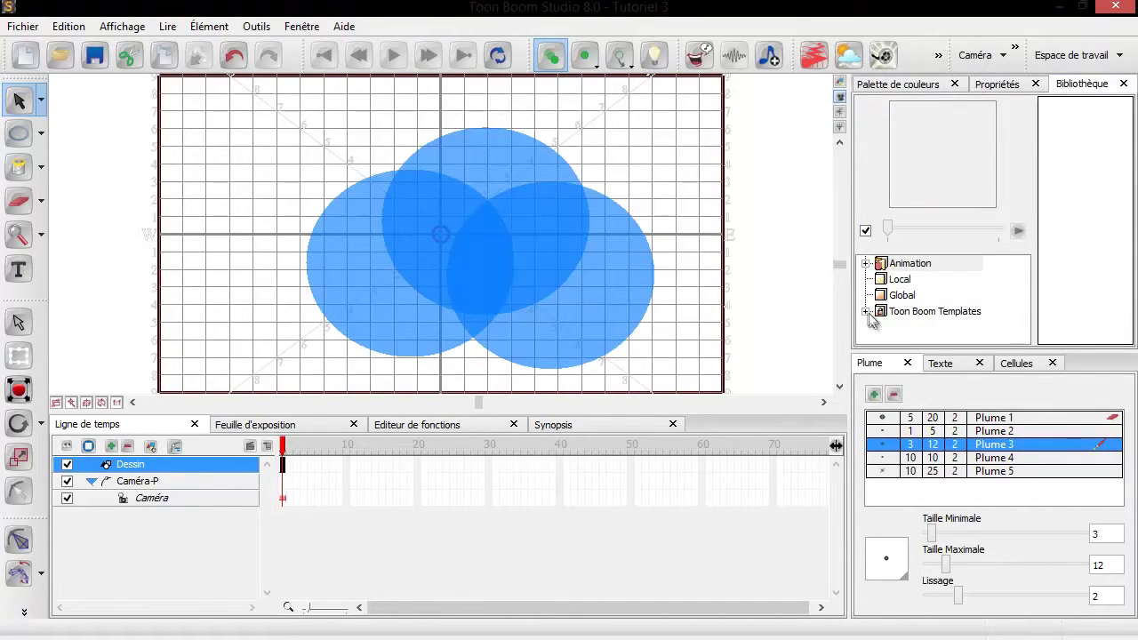
left_click(869, 313)
left_click(932, 281)
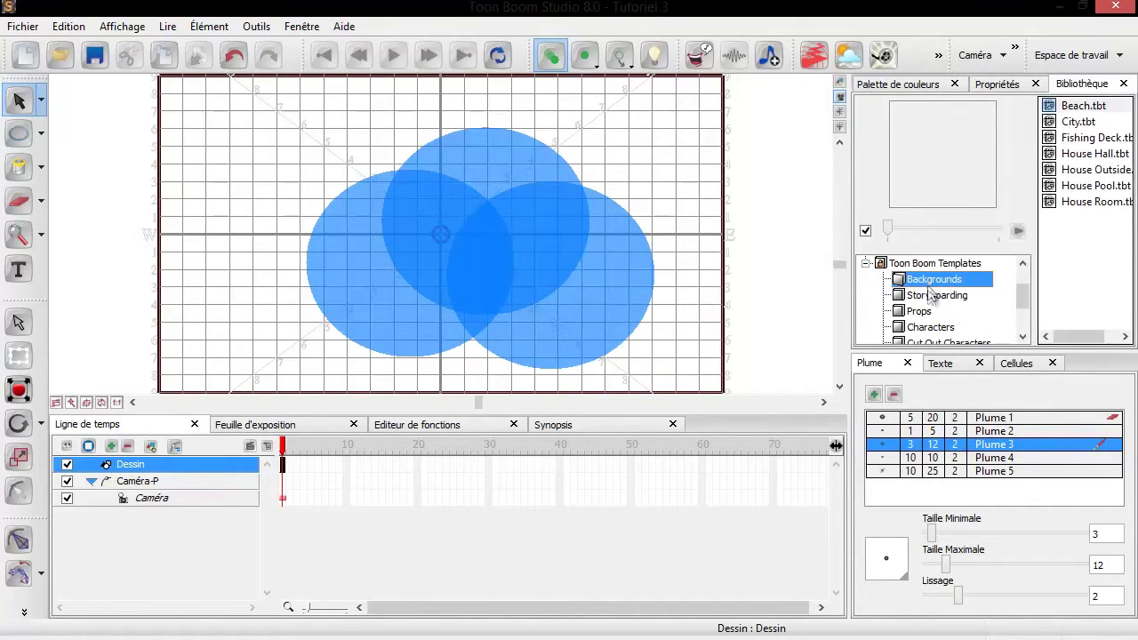
left_click(1075, 107)
left_click(1077, 122)
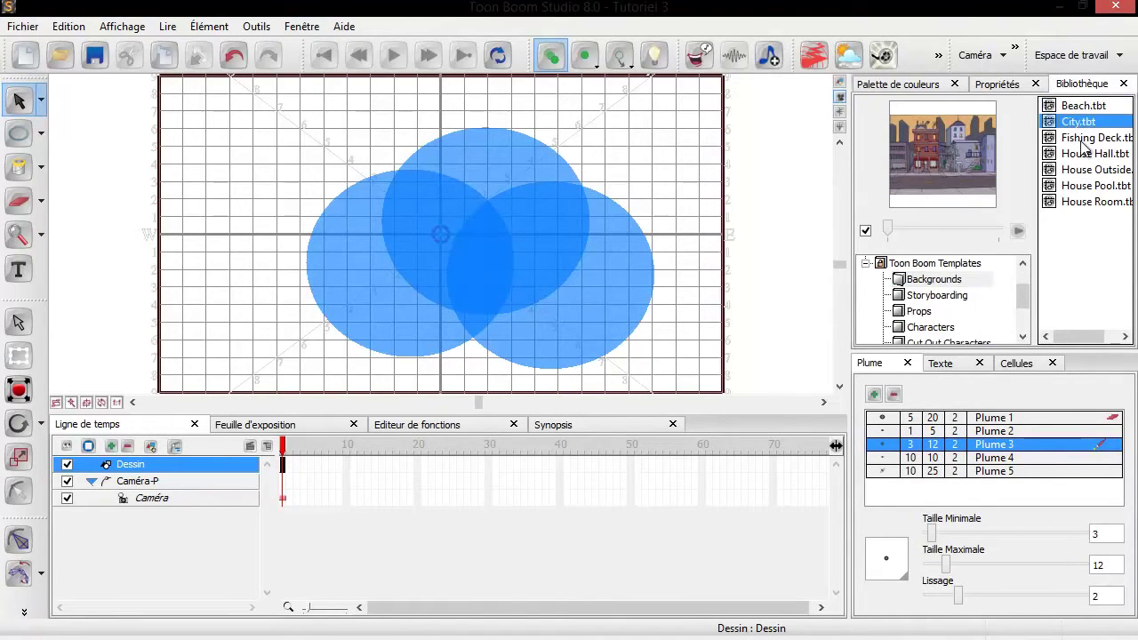
left_click(1083, 139)
left_click(1083, 156)
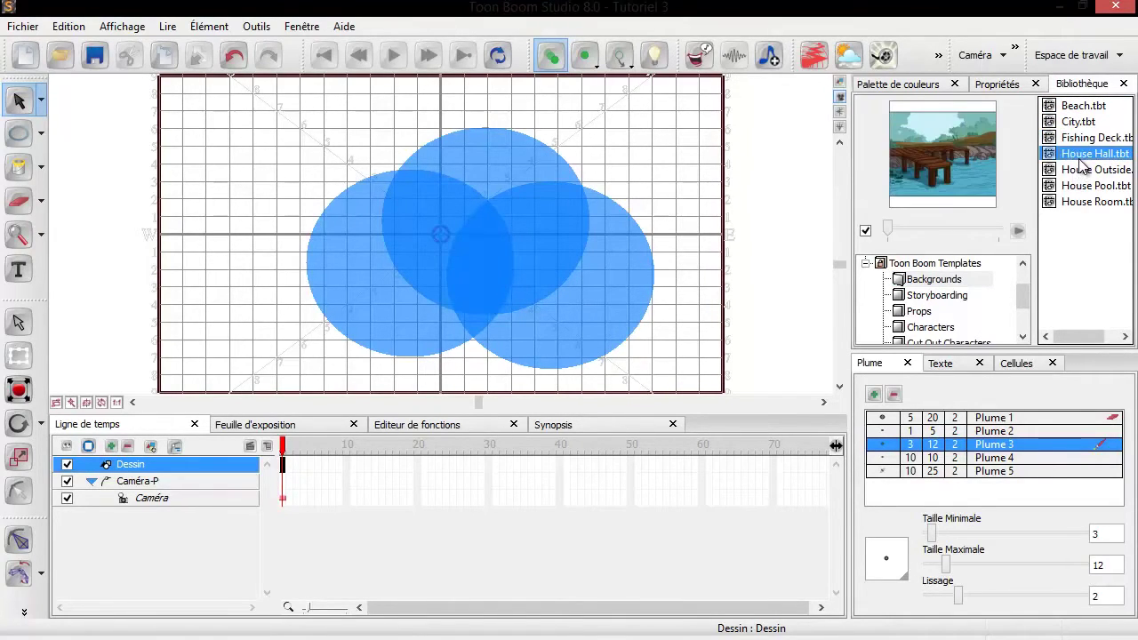
left_click(1084, 171)
left_click(1085, 186)
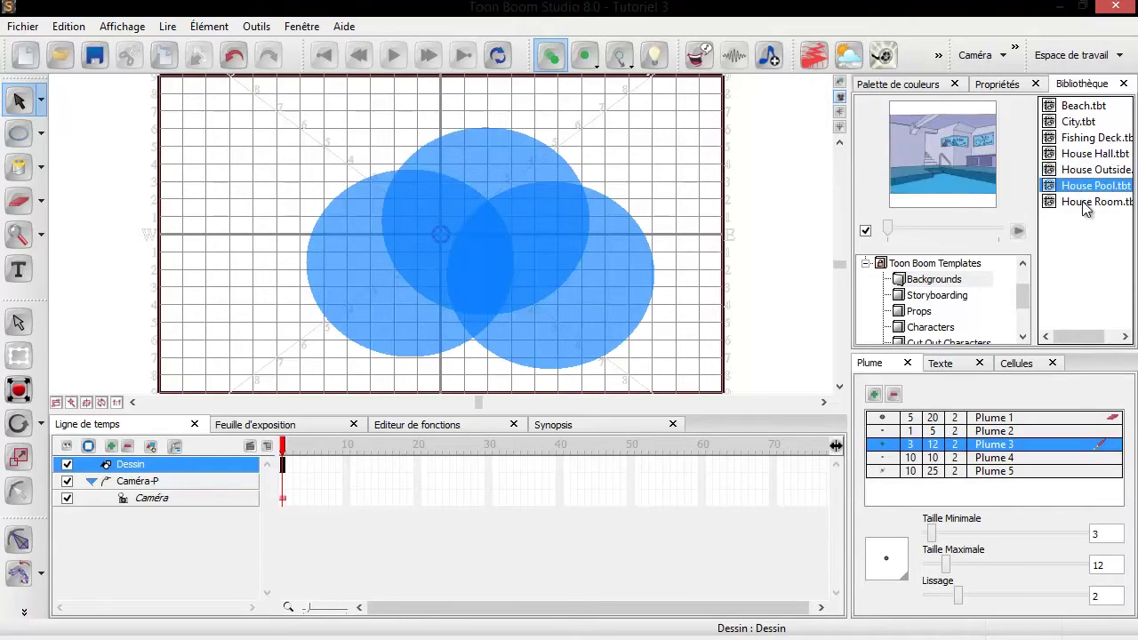
left_click(1086, 205)
Add the City.tbt background template to the scene, with the Dessin layer nested under it in the timeline.
left_click(1079, 121)
left_click_drag(1079, 121, 511, 205)
mouse_move(213, 481)
left_mouse_down()
mouse_move(178, 464)
mouse_move(193, 461)
mouse_move(188, 481)
left_mouse_up()
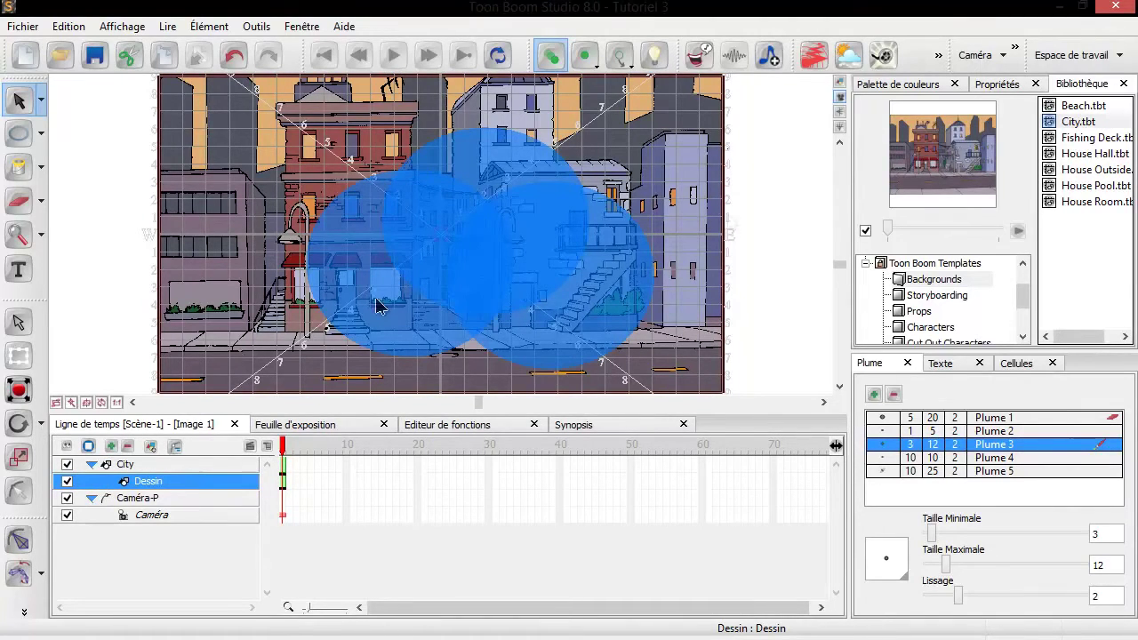
Switch back to the Bellittoon palette and set its Blanc swatch's alpha to 204.
left_click(900, 83)
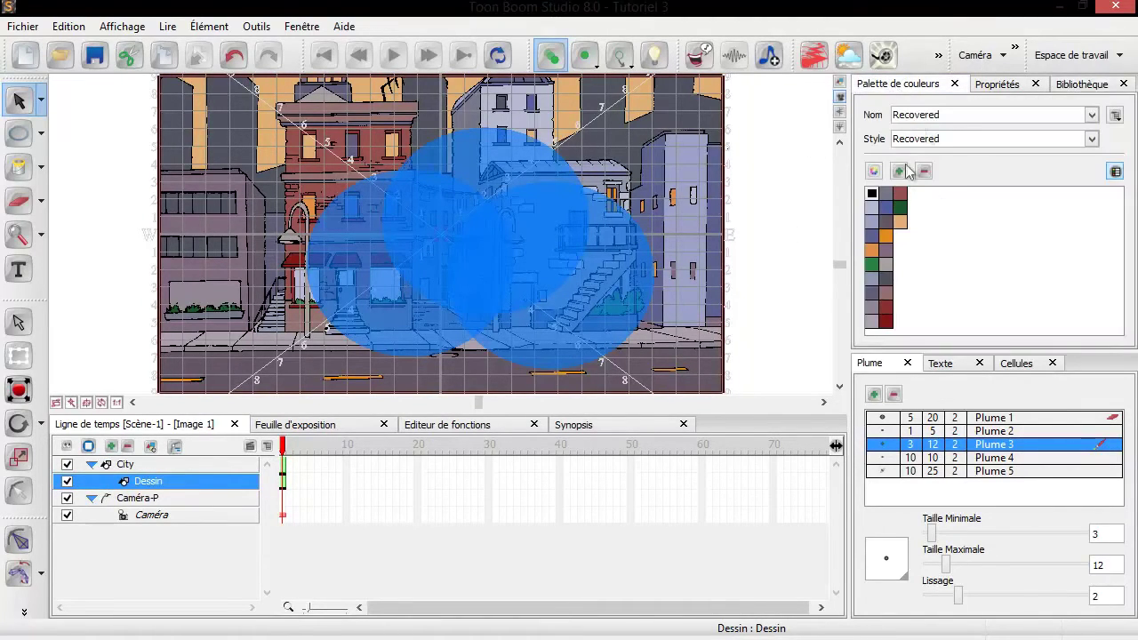
left_click(960, 117)
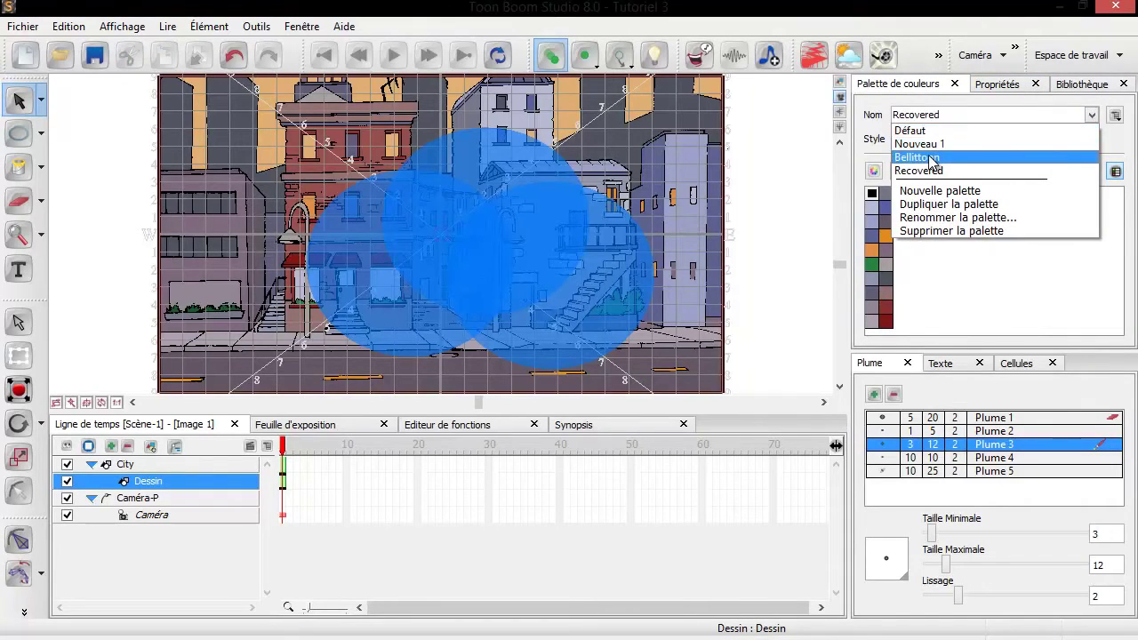
left_click(943, 160)
double_click(884, 197)
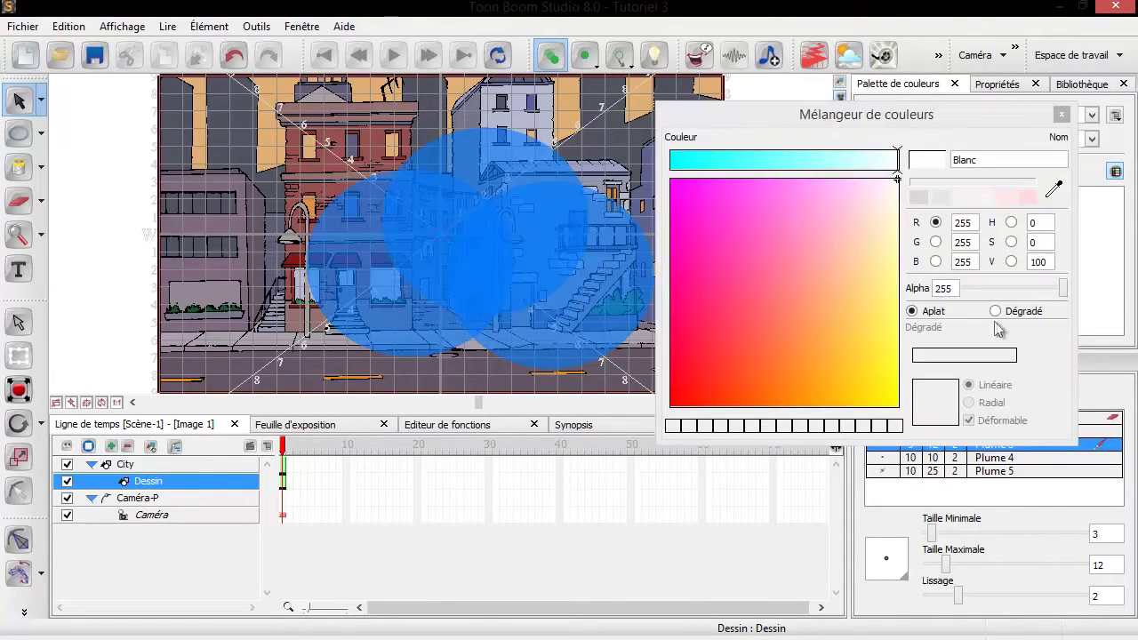
Fill the overlapping blue ellipses with the semi-transparent Blanc swatch.
left_click(18, 166)
left_click(351, 230)
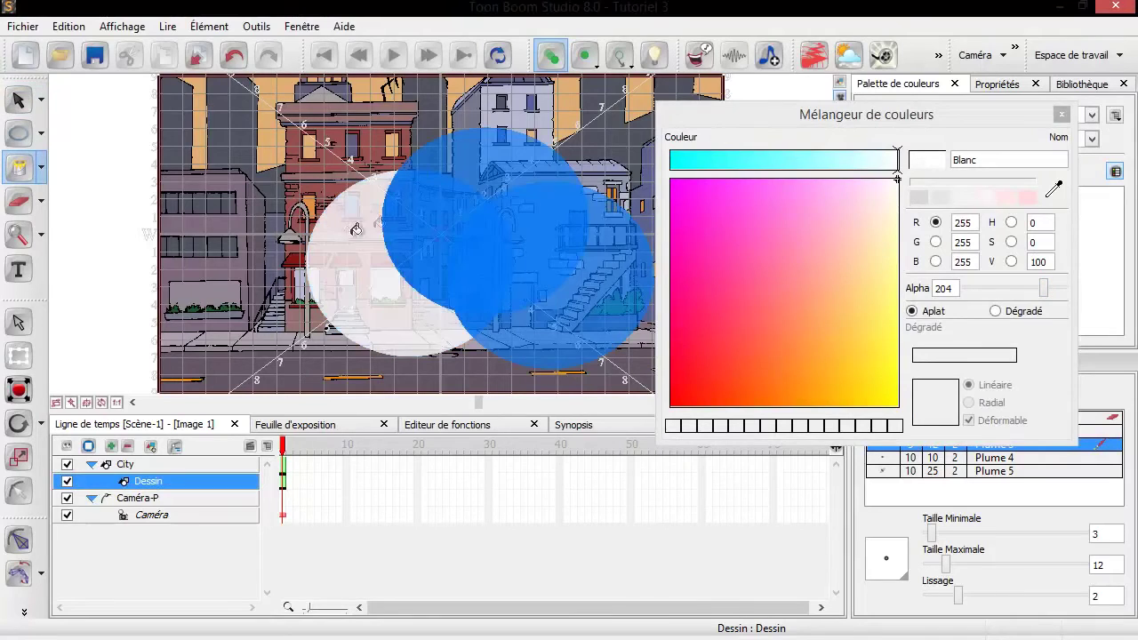
left_click(419, 220)
left_click(491, 282)
left_click(1062, 114)
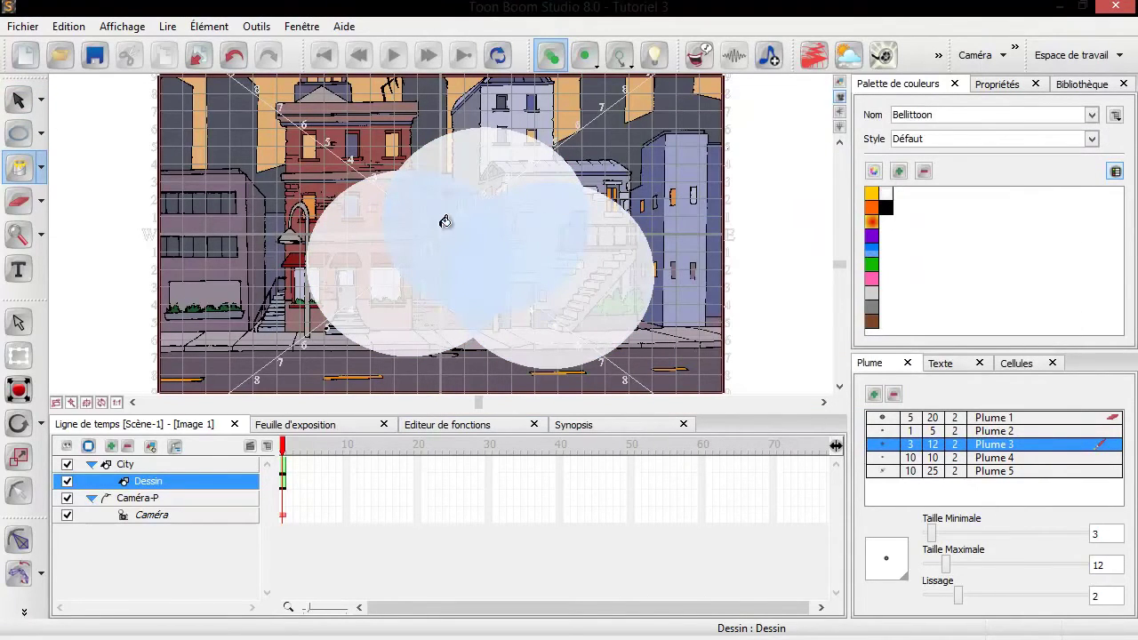
Move the Dessin layer out from under City and place it above City in the timeline.
key("2")
key("2")
key("1")
key("1")
left_click(19, 100)
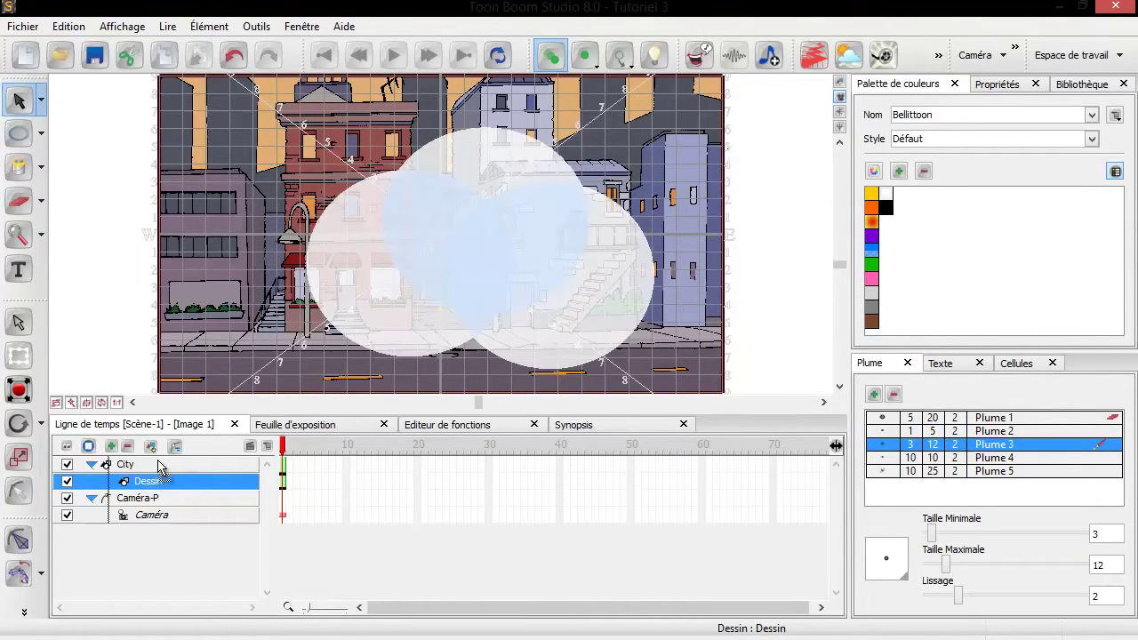
left_click_drag(158, 468, 144, 495)
left_click(187, 466)
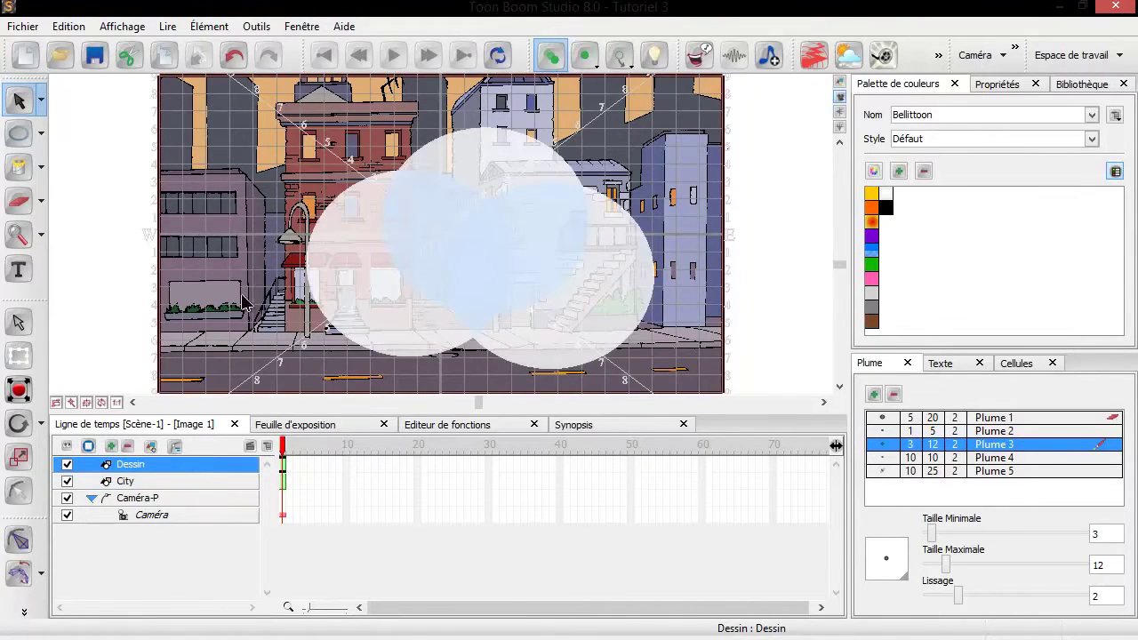
Move the group of semi-transparent ellipses up over the buildings and scale it down from its upper corner.
scroll(107, 129, "down", 2)
left_click_drag(358, 166, 523, 293)
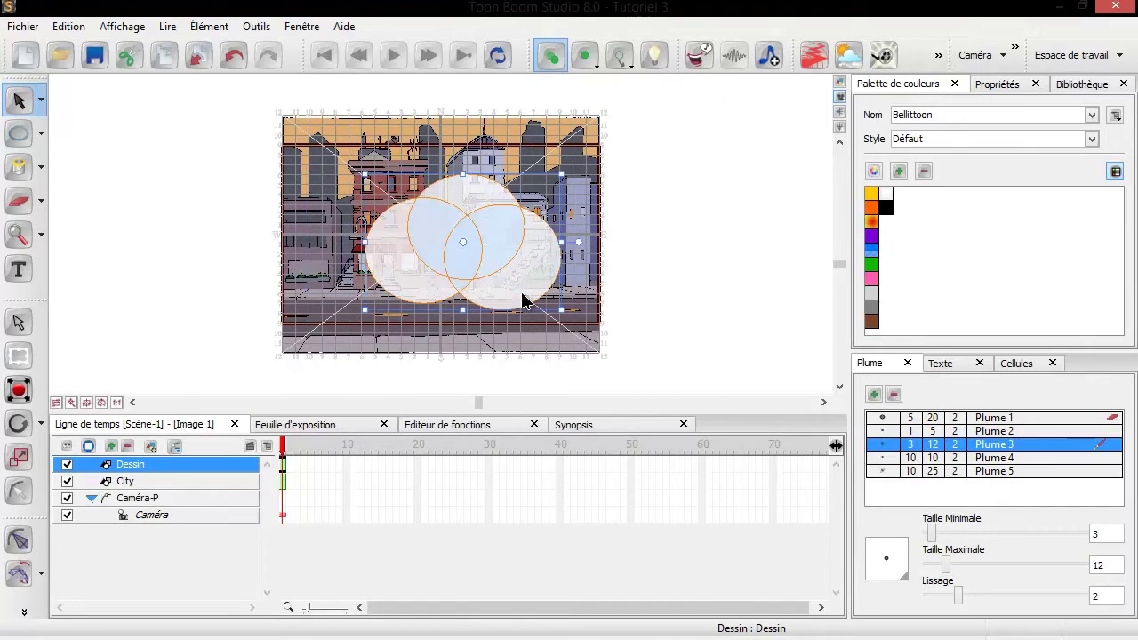
left_click_drag(445, 255, 401, 201)
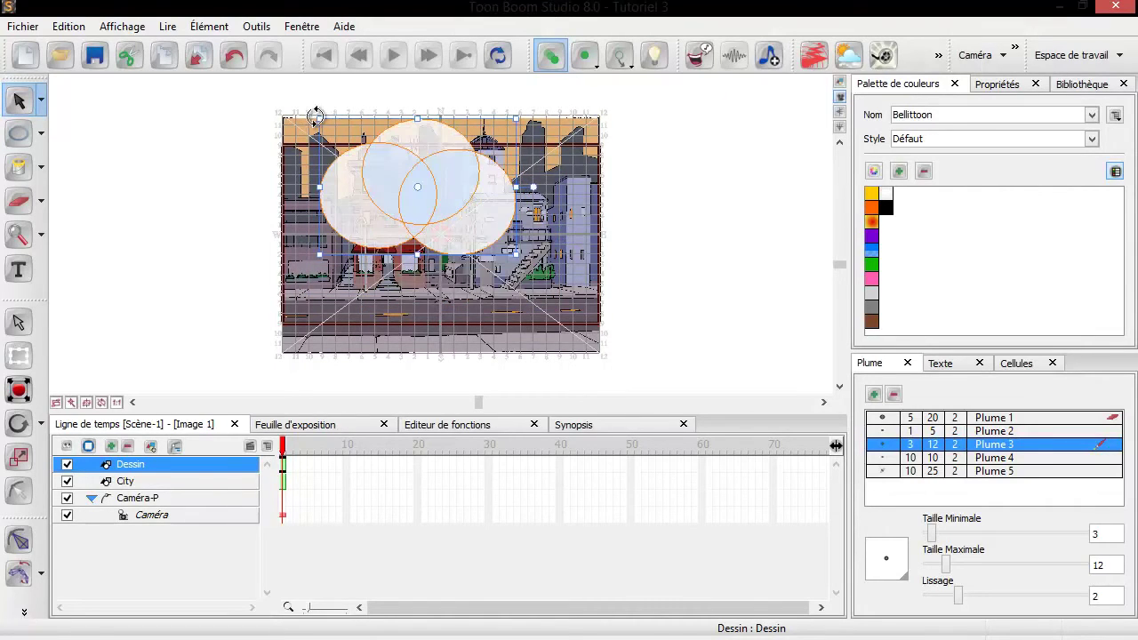
left_click_drag(320, 118, 364, 148)
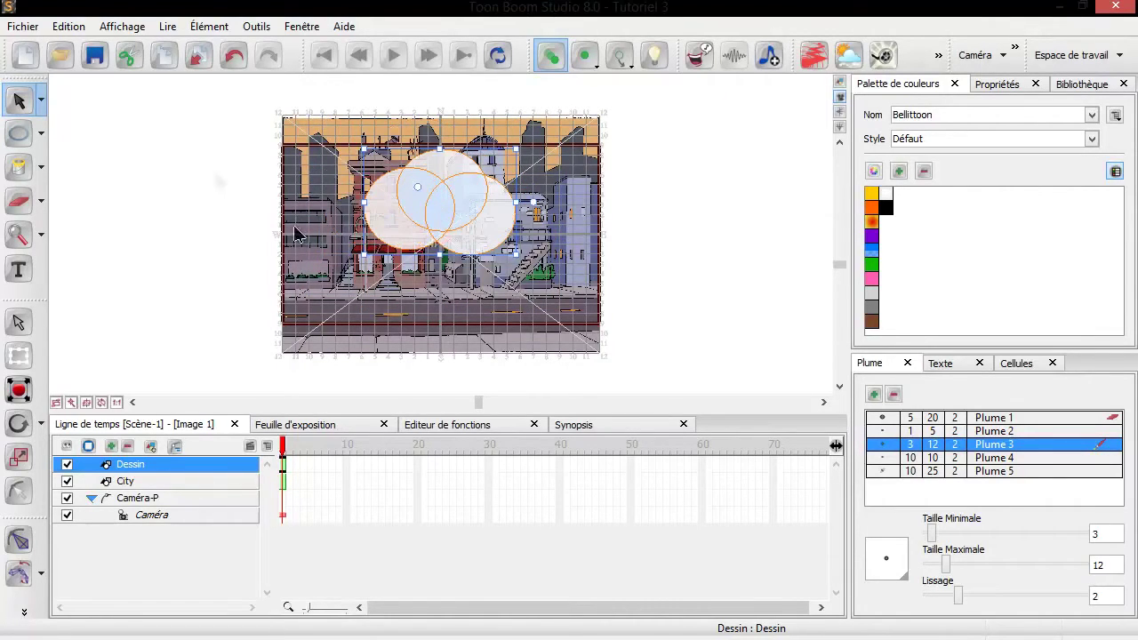
Distort the ellipse group with the Perspective tool, spreading its lower corners outward and pulling its lower edge down to the street.
left_click(41, 104)
left_click(96, 134)
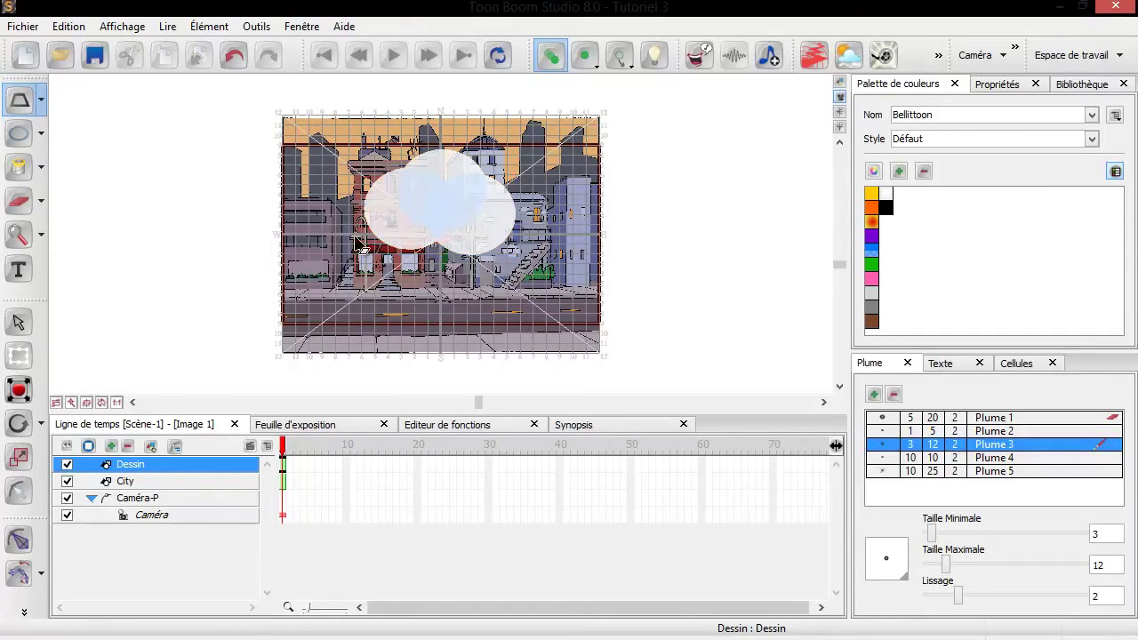
left_click_drag(322, 145, 555, 281)
left_click_drag(360, 265, 287, 236)
left_click_drag(517, 254, 581, 230)
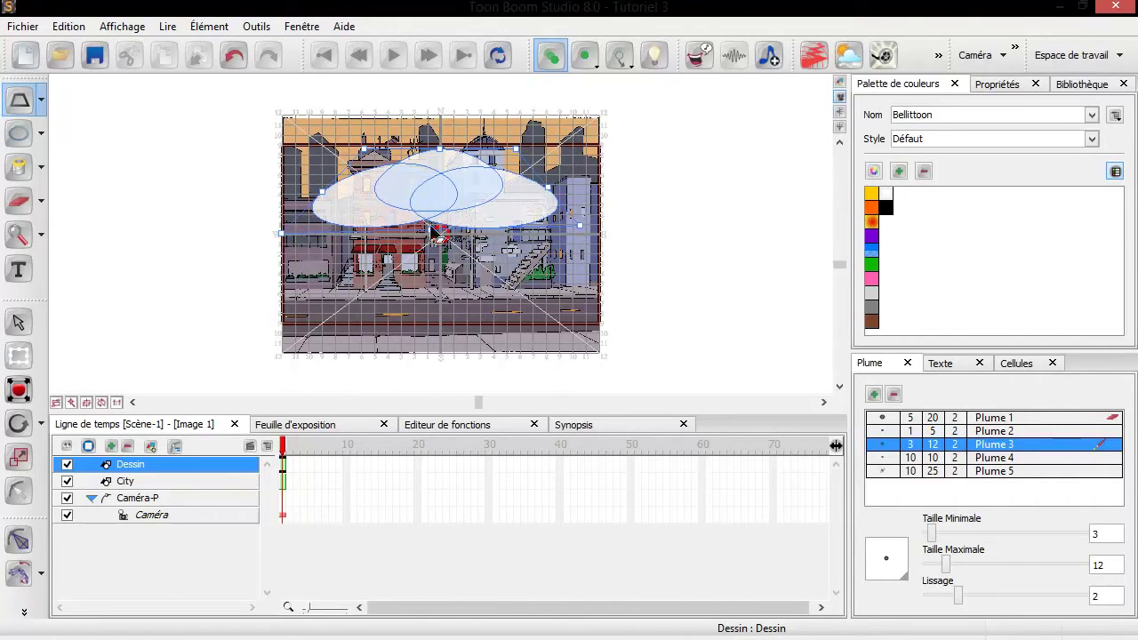
left_click_drag(431, 233, 417, 338)
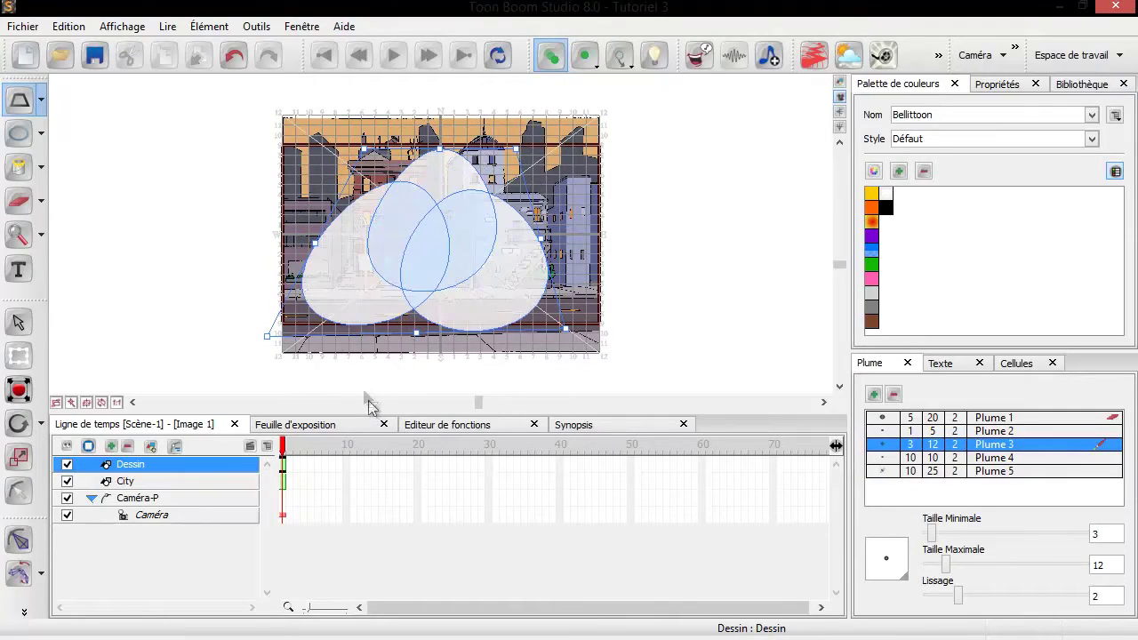
Select all the distorted ellipses and delete them from the Dessin layer.
double_click(876, 193)
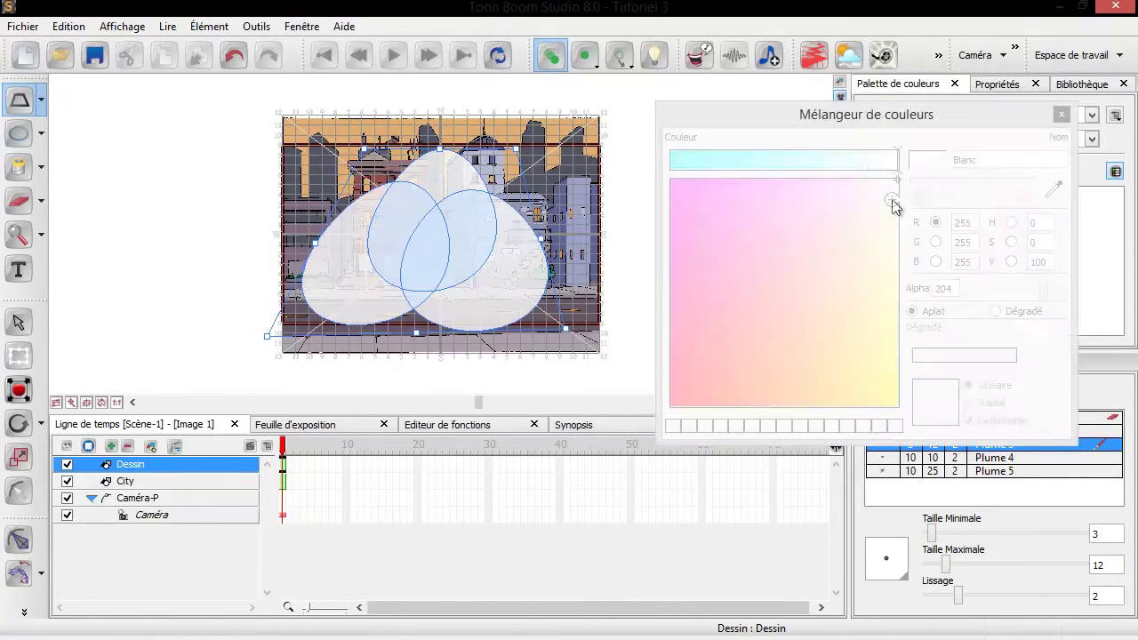
left_click(1063, 113)
left_click(40, 100)
left_click(77, 107)
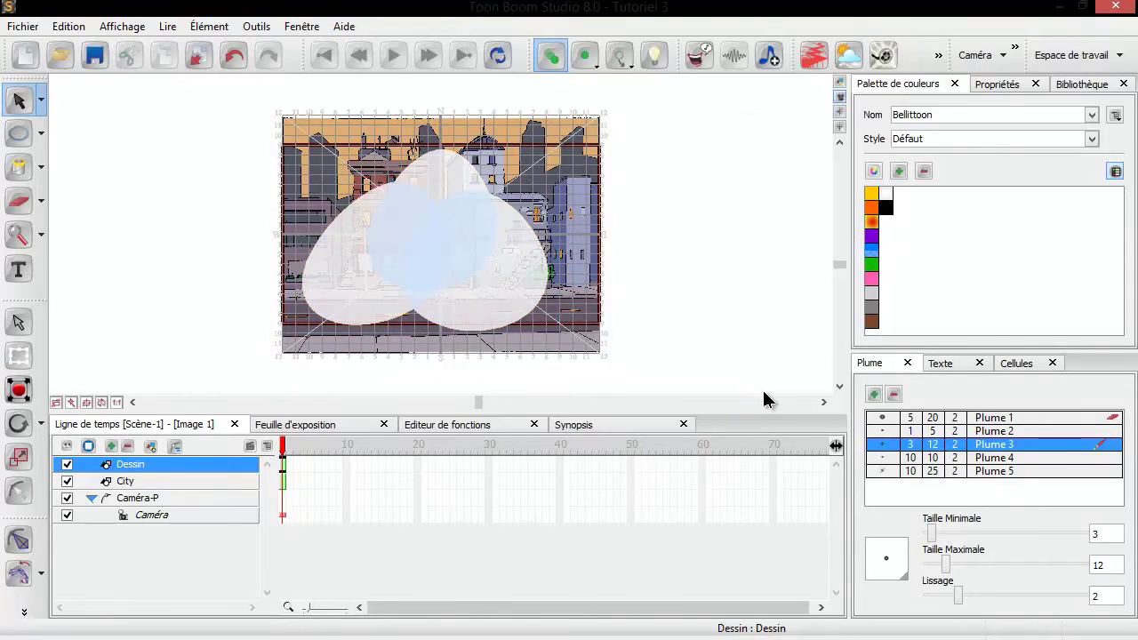
mouse_move(683, 370)
left_mouse_down()
mouse_move(235, 123)
mouse_move(599, 340)
mouse_move(639, 377)
left_mouse_up()
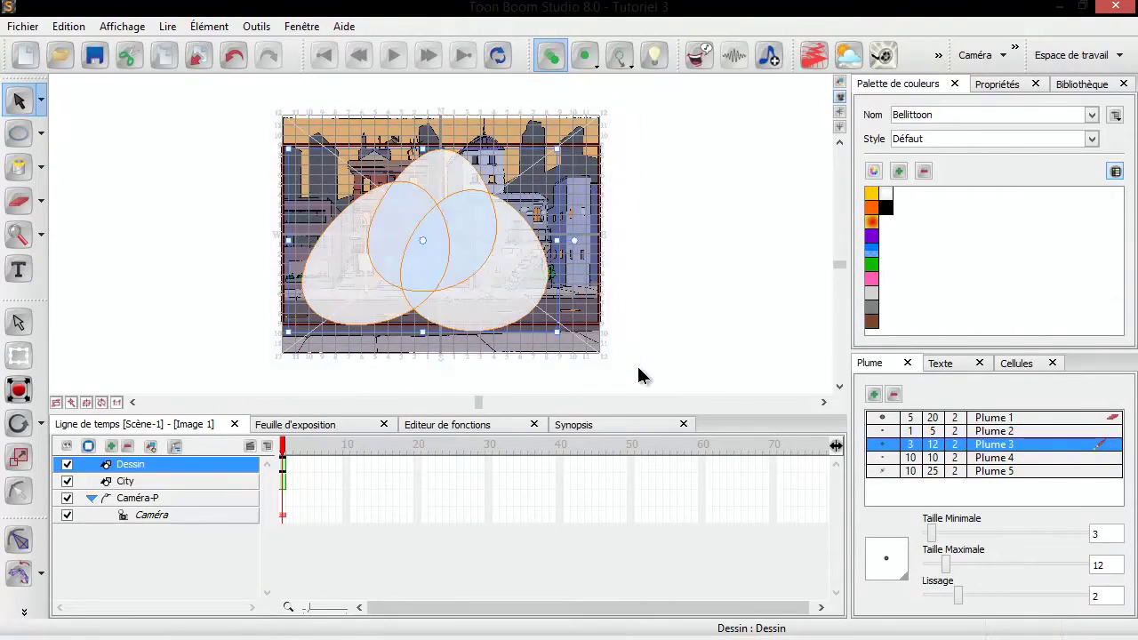
key("Delete")
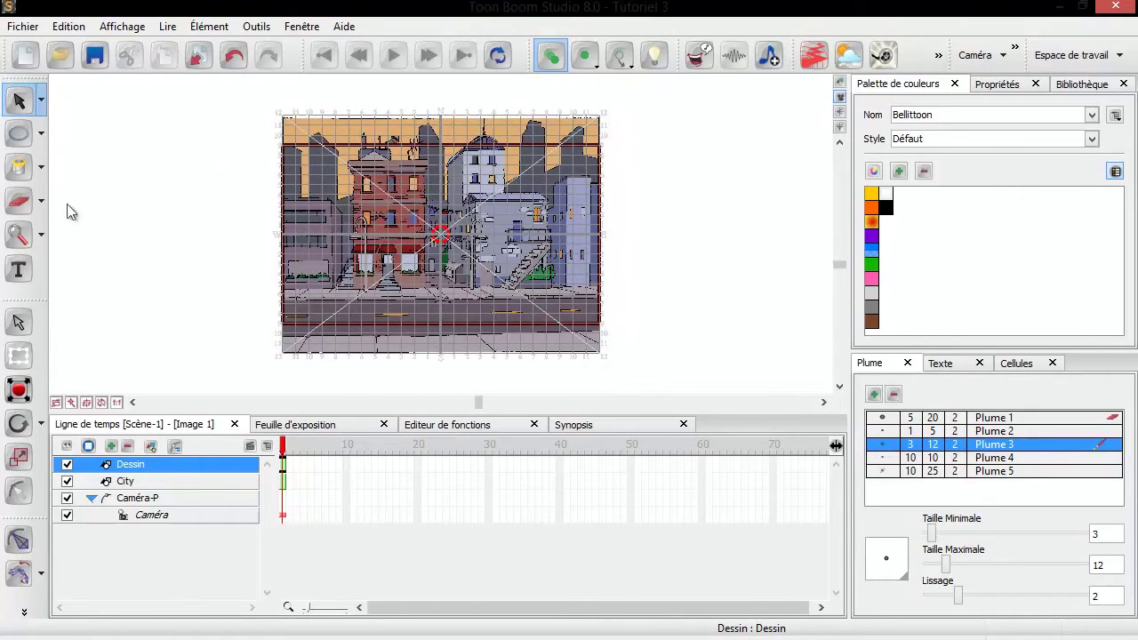
Remove the emptied Dessin layer from the timeline and select the City layer.
double_click(887, 195)
left_click(1063, 107)
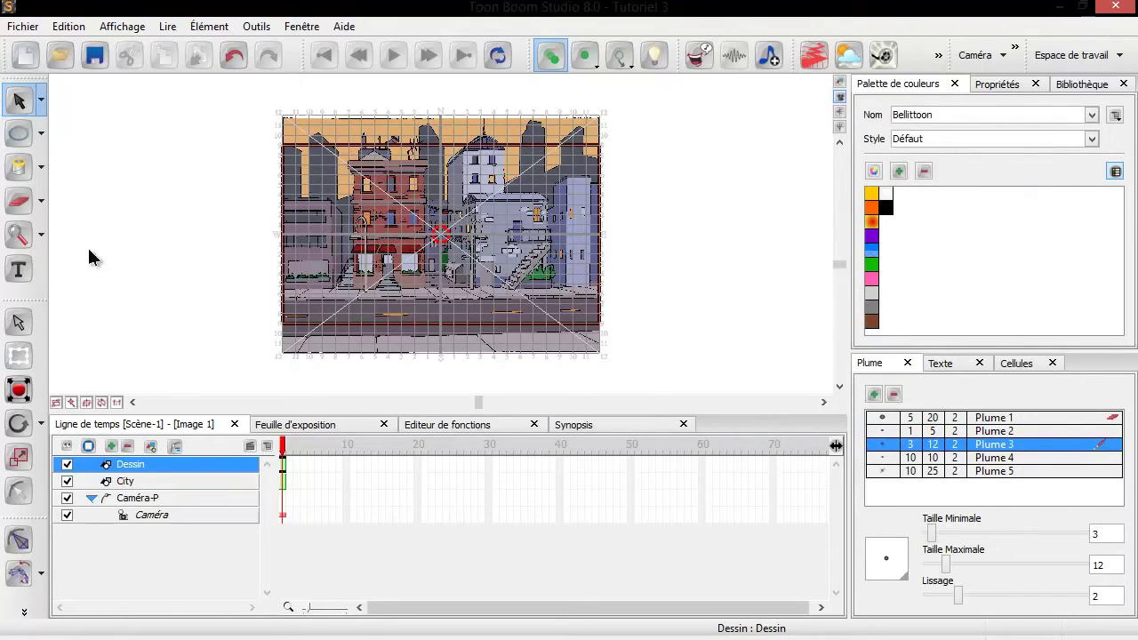
left_click(128, 447)
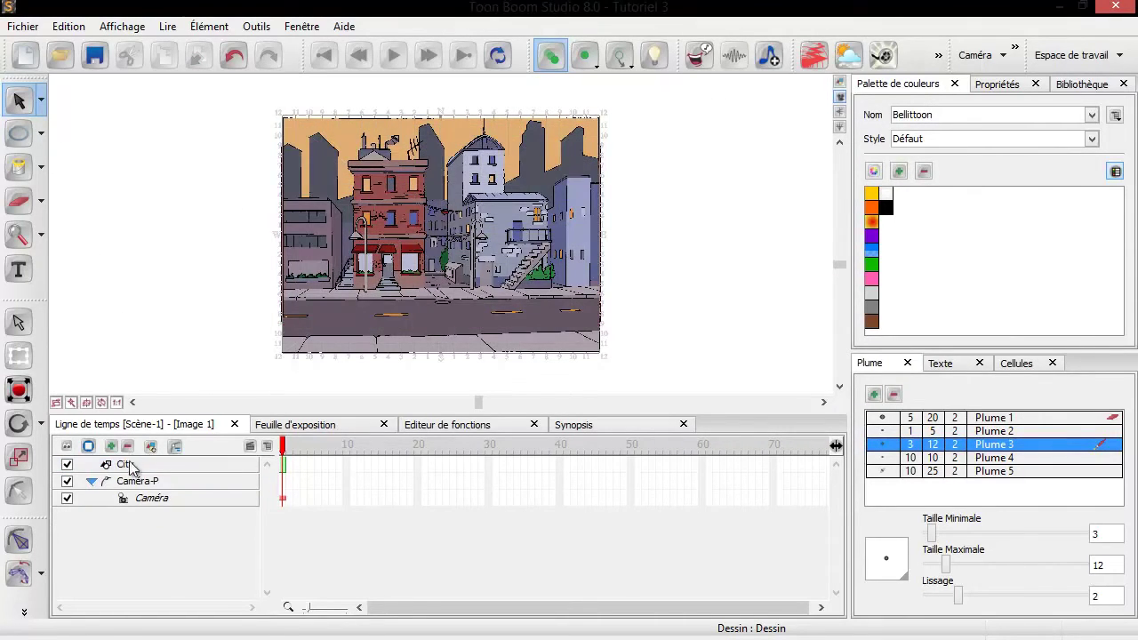
left_click(130, 466)
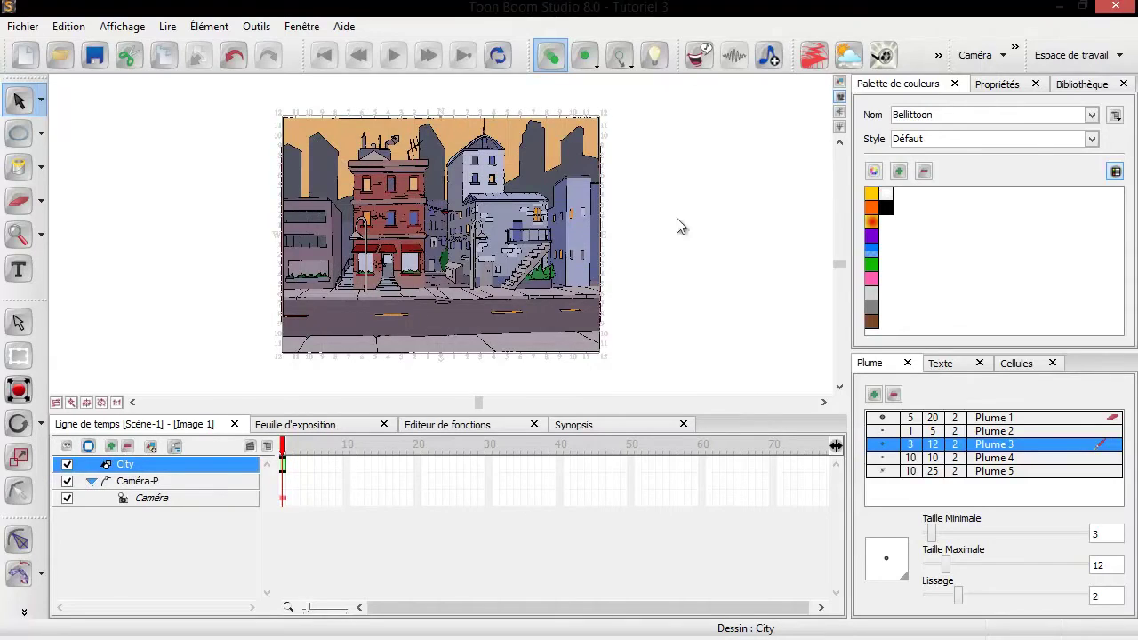
Add the Kevin Front Quarter template from the Characters folder of the Toon Boom Templates library to the scene.
left_click(1079, 83)
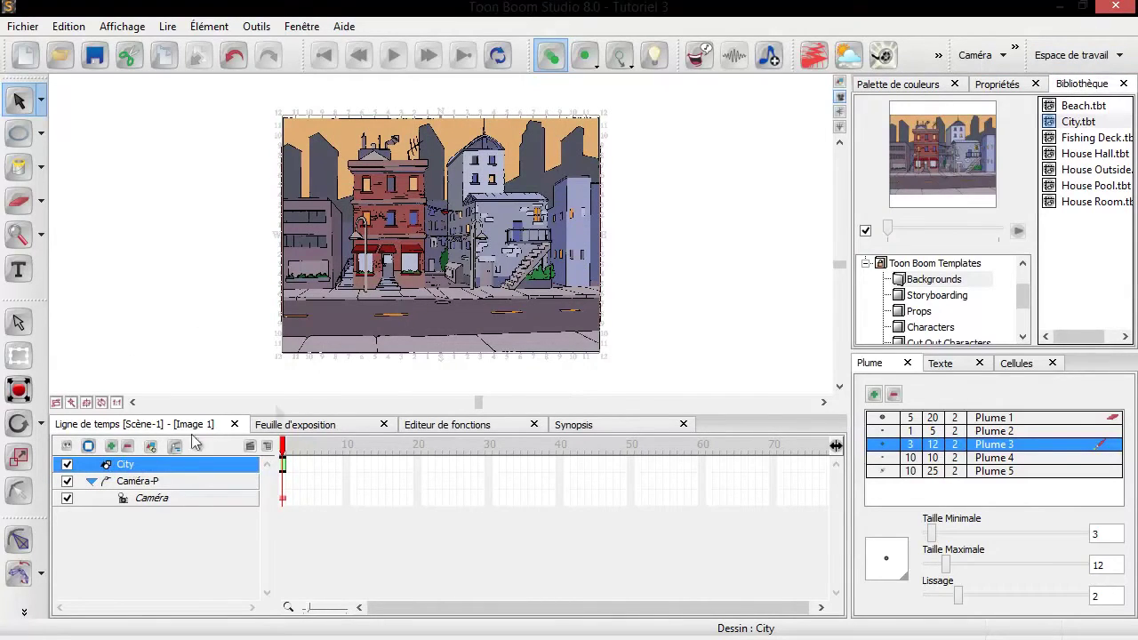
left_click(931, 297)
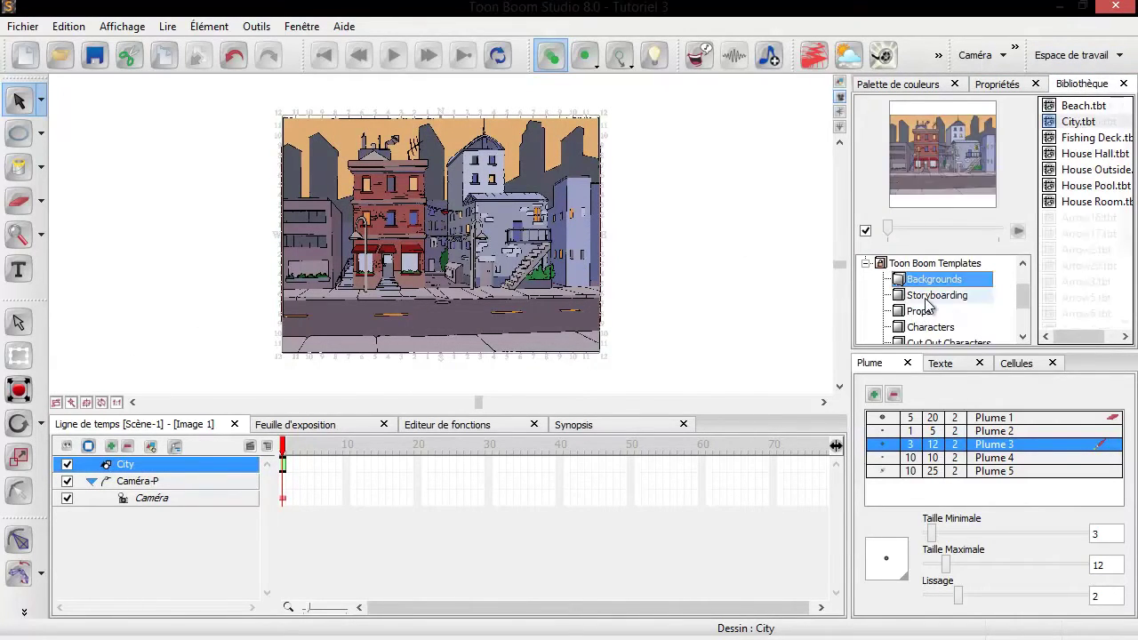
left_click(934, 327)
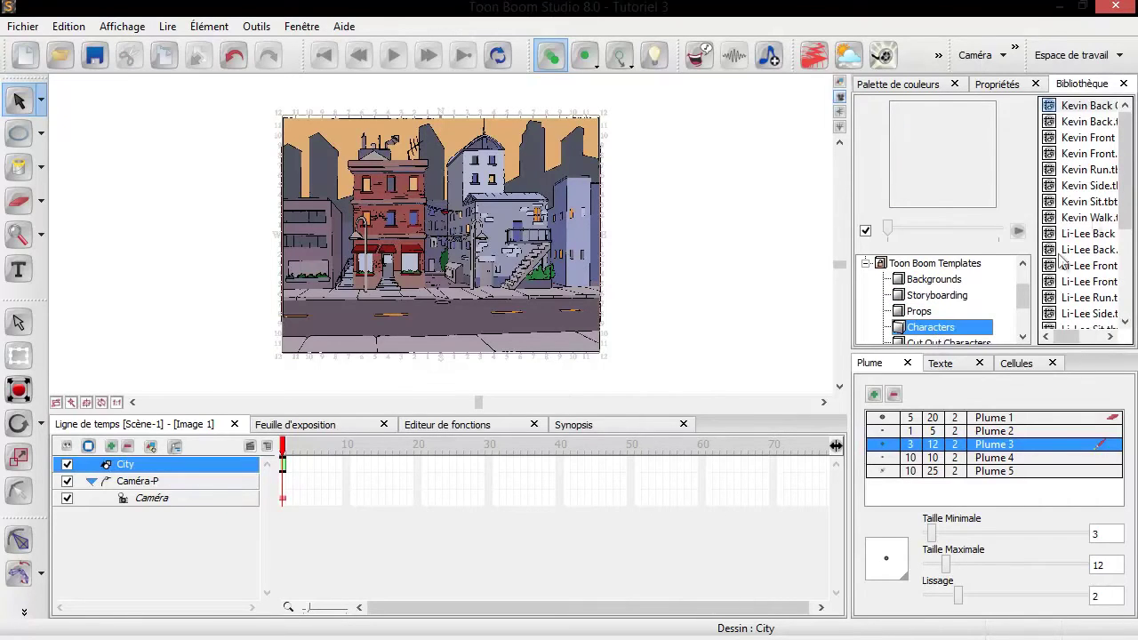
left_click_drag(1103, 134, 630, 332)
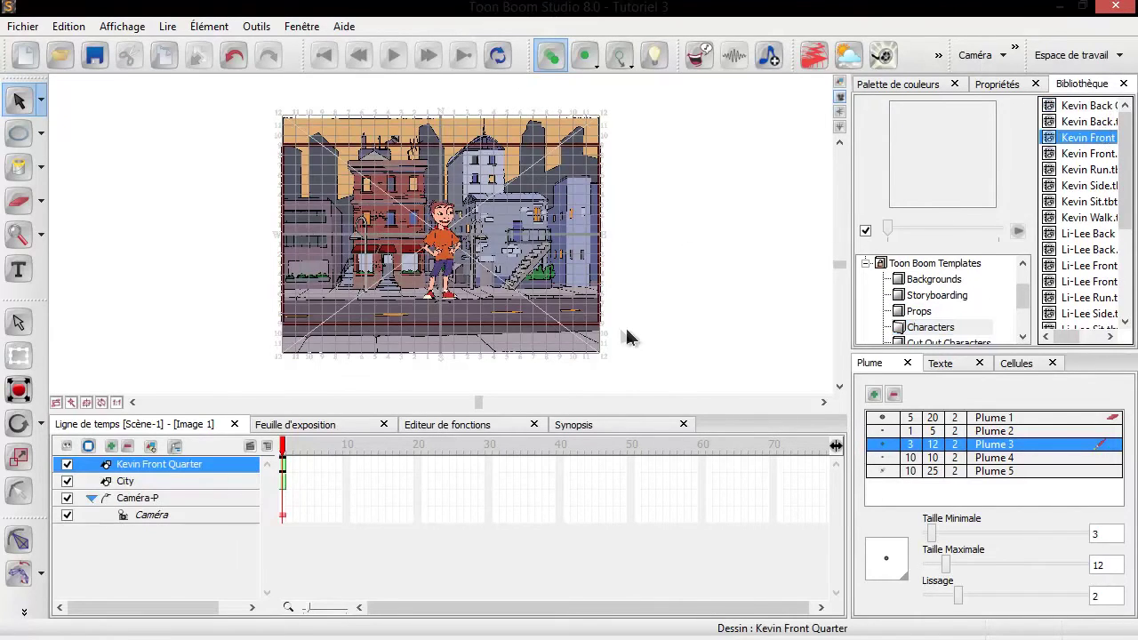
Remove the City background layer from the timeline, leaving only the character drawing in the scene.
left_click(134, 481)
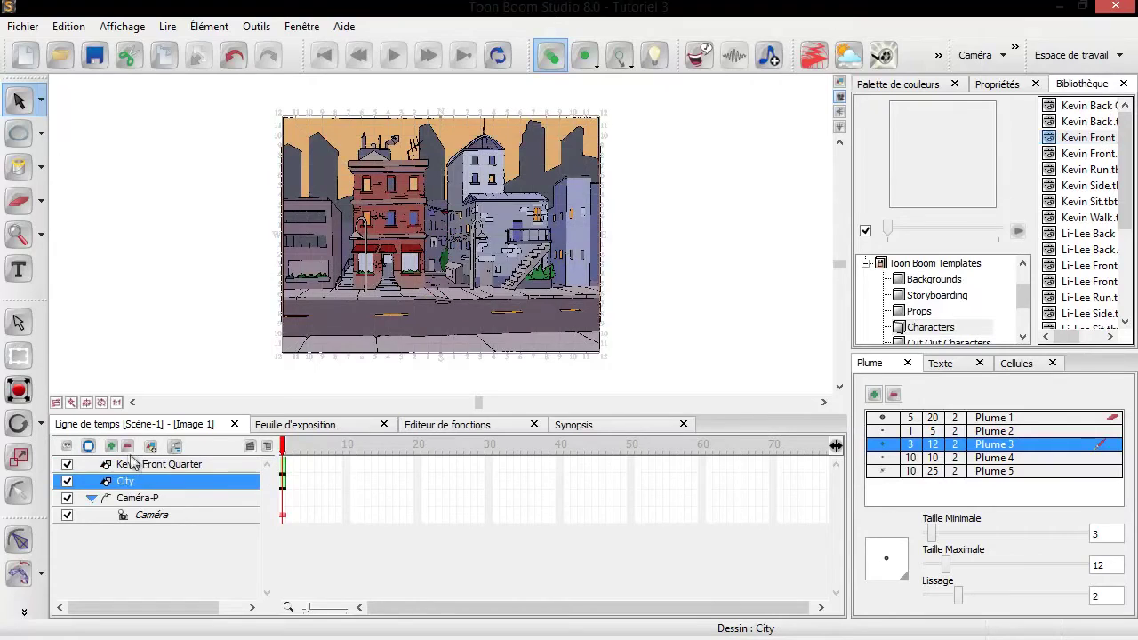
left_click(127, 446)
scroll(427, 245, "up", 4)
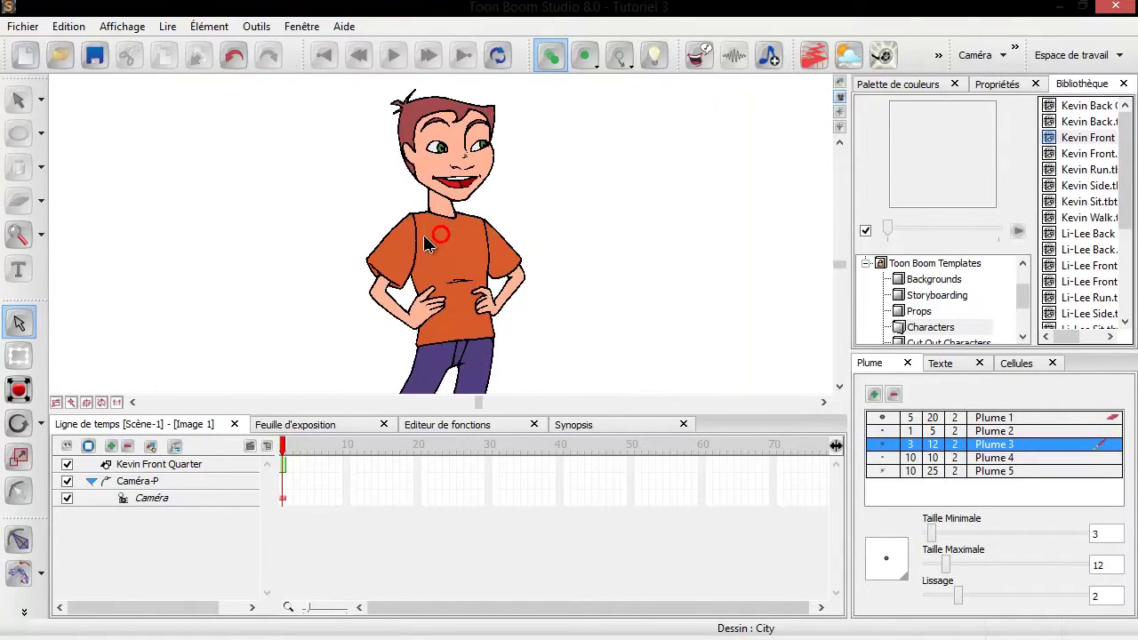
scroll(425, 246, "down", 1)
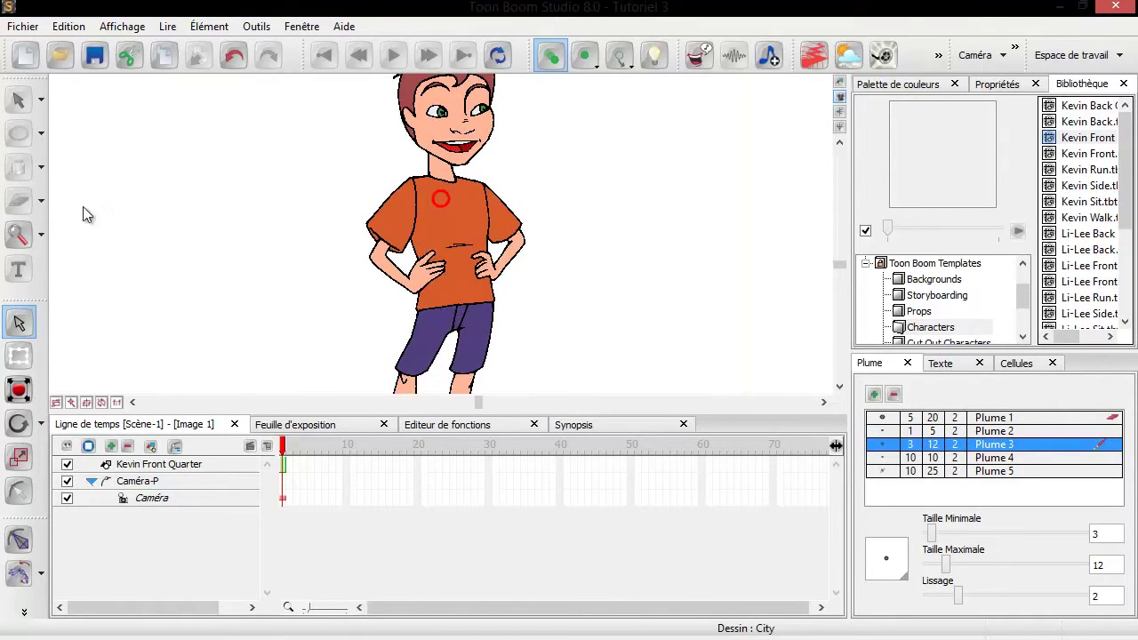
Draw invisible strokes with the Trait tool from the collar across both shoulders of the character's shirt, and display the strokes.
left_click(285, 468)
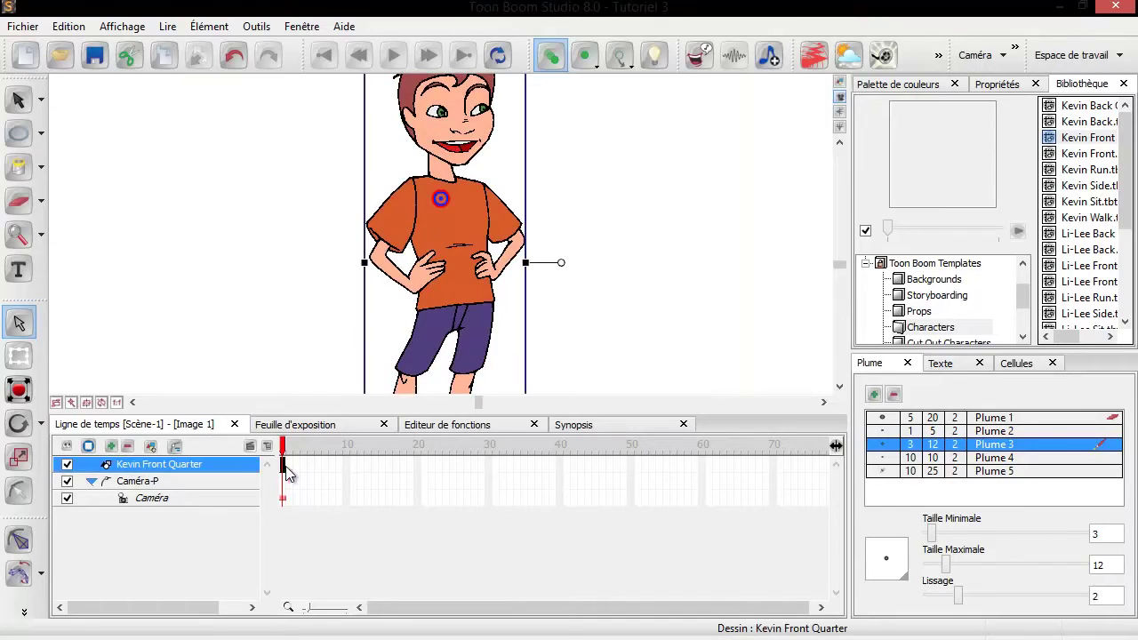
left_click(40, 166)
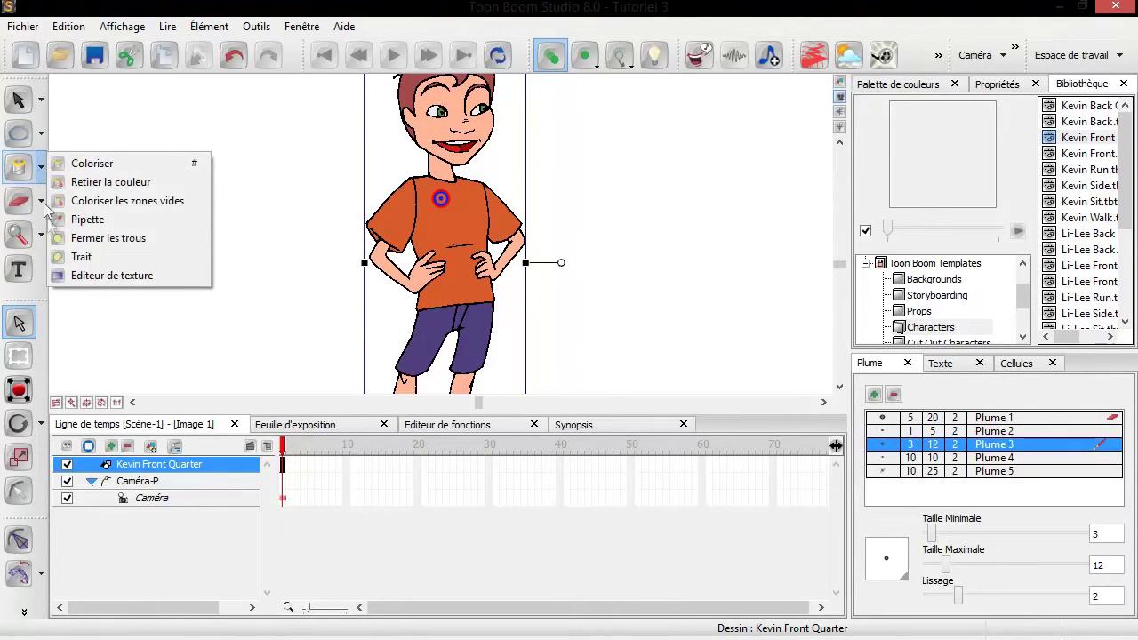
left_click(82, 256)
scroll(427, 222, "up", 6)
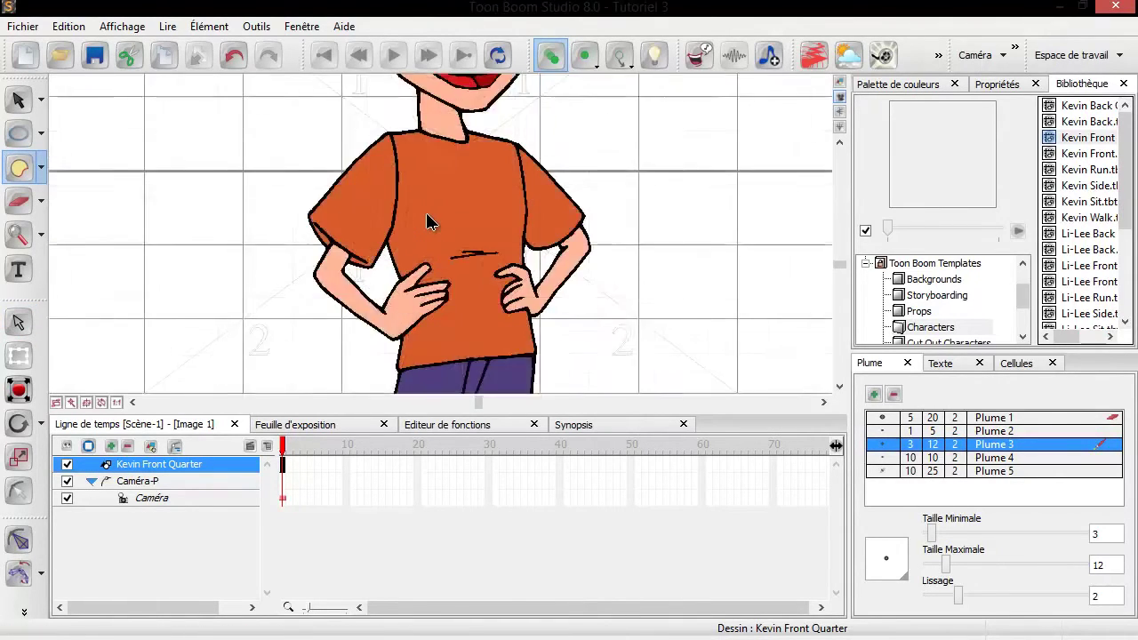
scroll(427, 224, "down", 2)
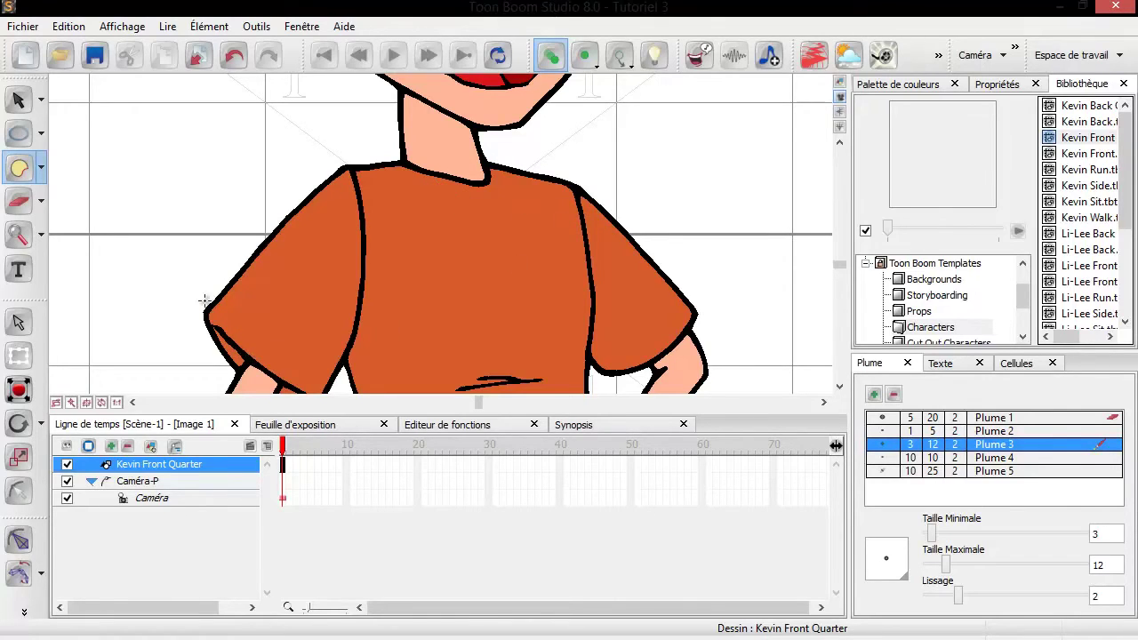
left_click(130, 26)
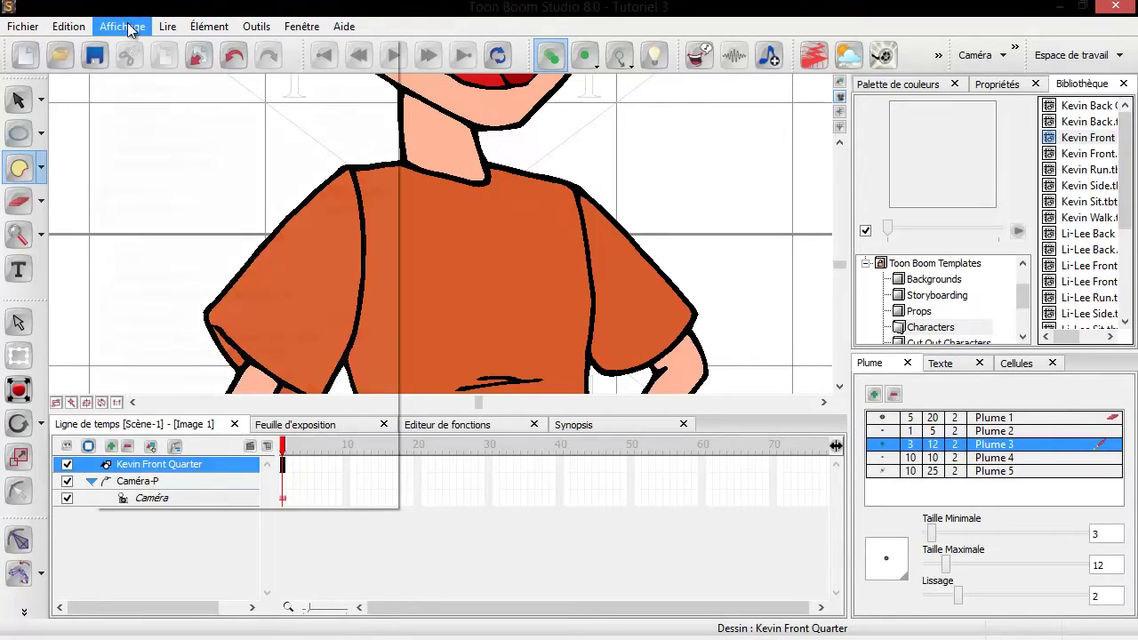
left_click(131, 320)
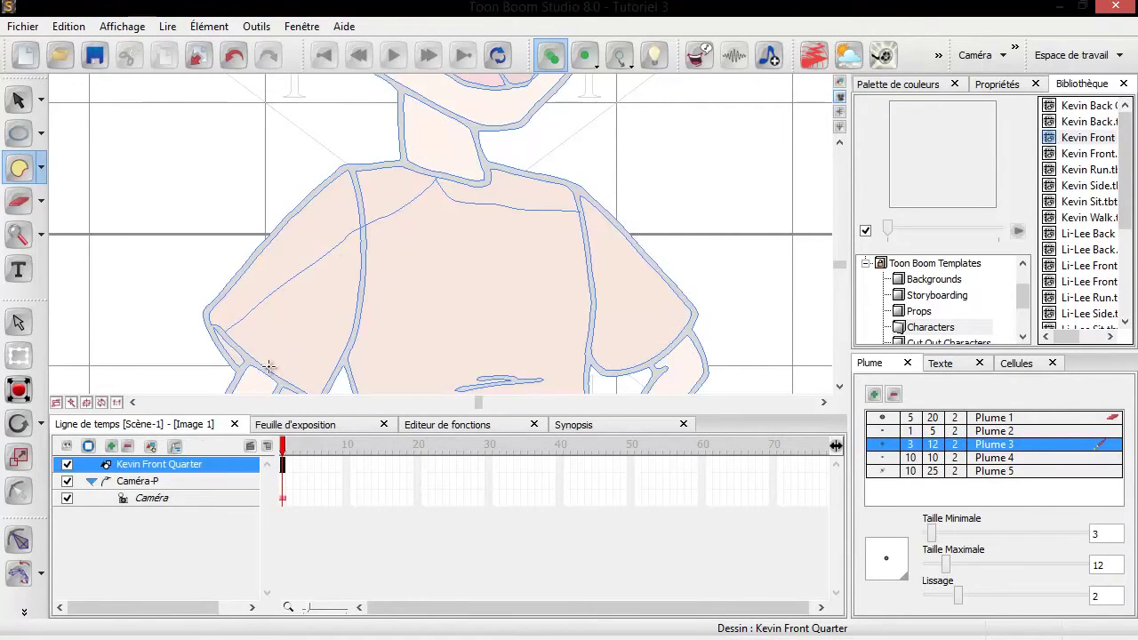
Switch the colour palette from Recovered to Défaut.
left_click(943, 85)
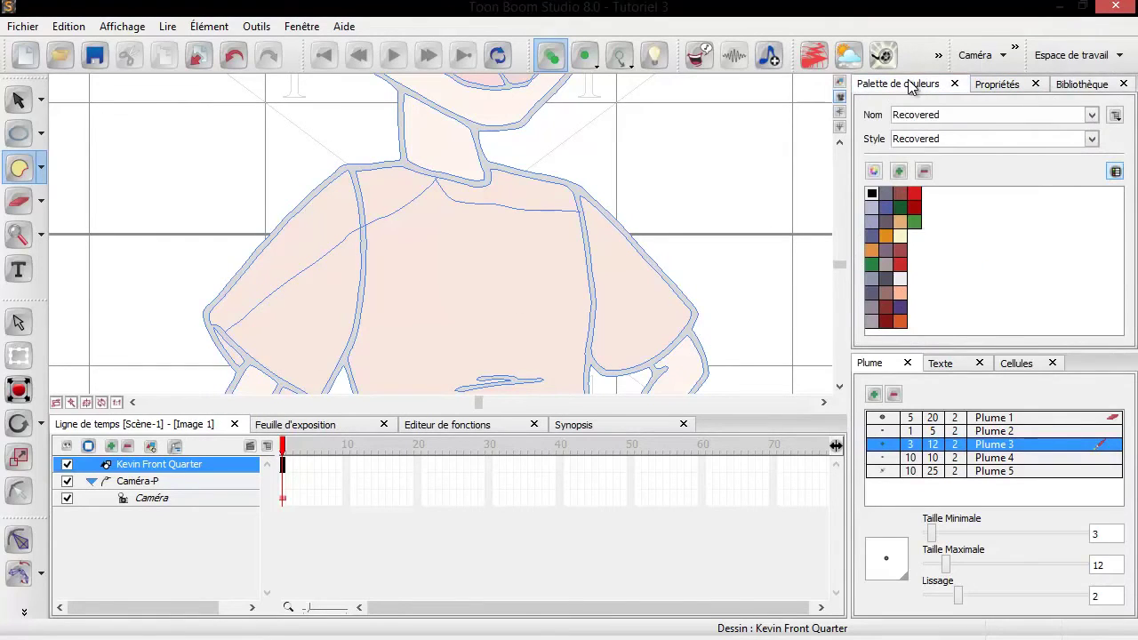
left_click(928, 115)
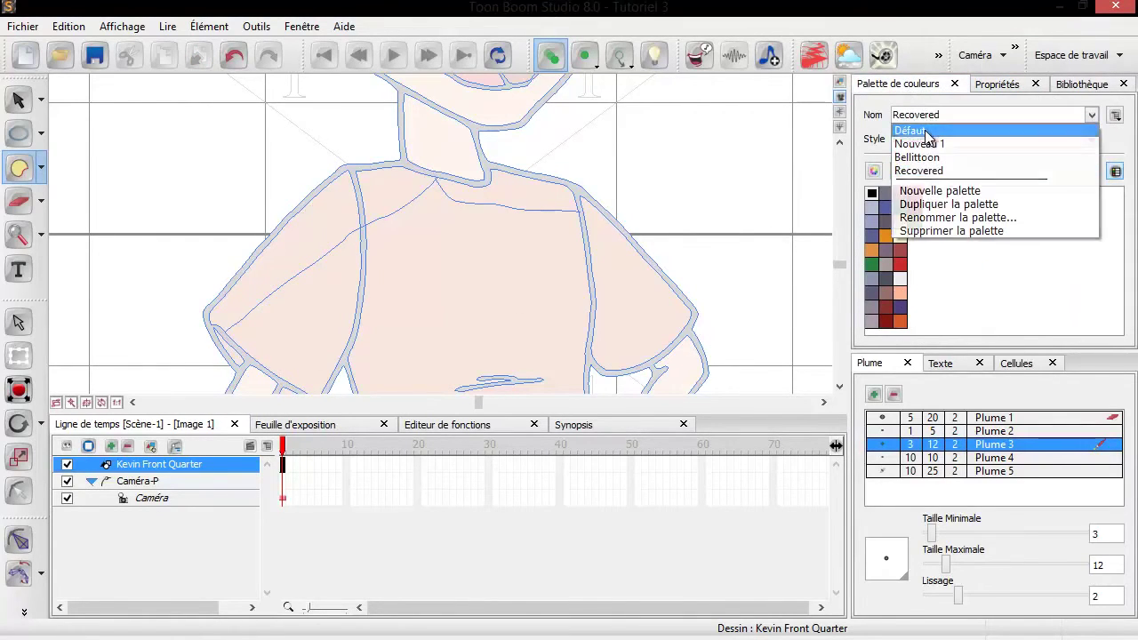
left_click(926, 131)
scroll(490, 216, "down", 3)
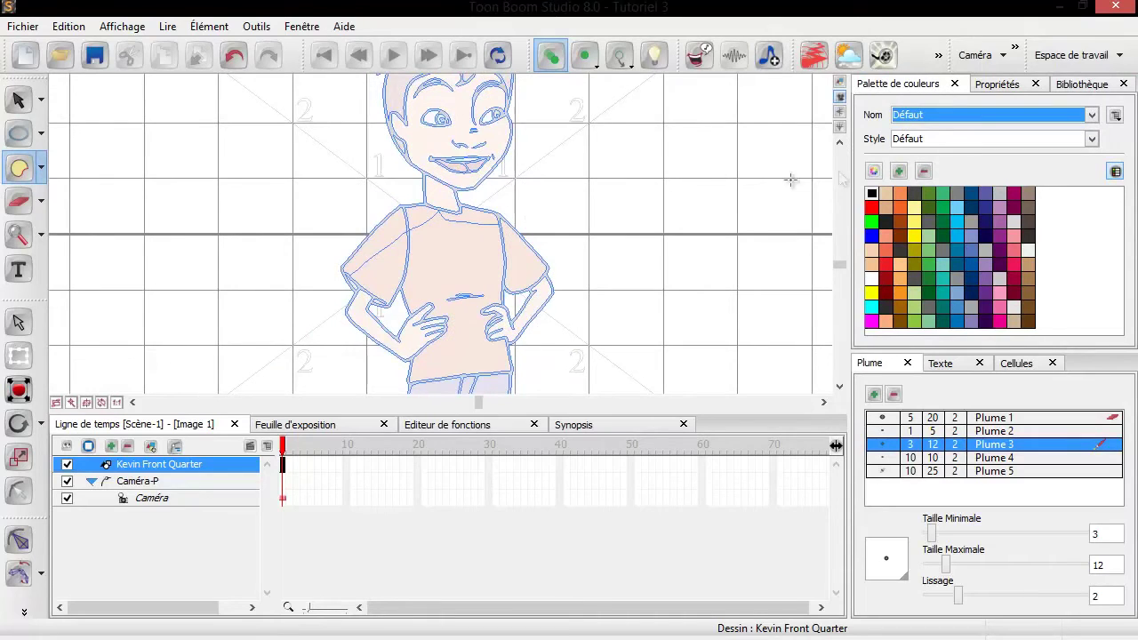
Hide the strokes and set the Couleur 22 swatch to the orange sampled from the character's shirt.
double_click(902, 207)
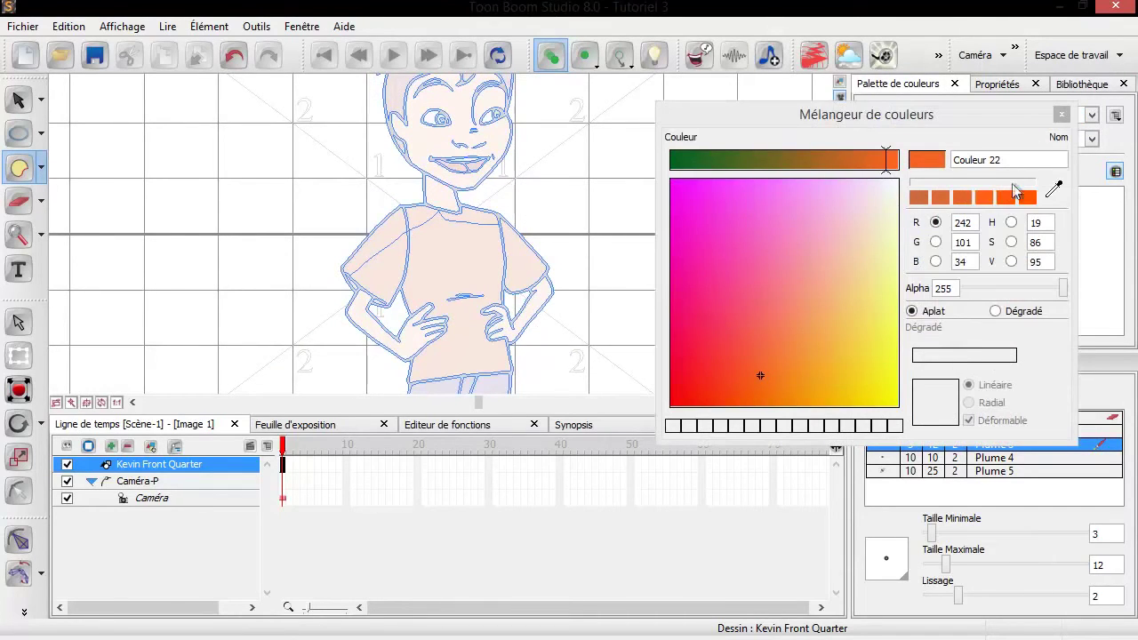
left_click(122, 26)
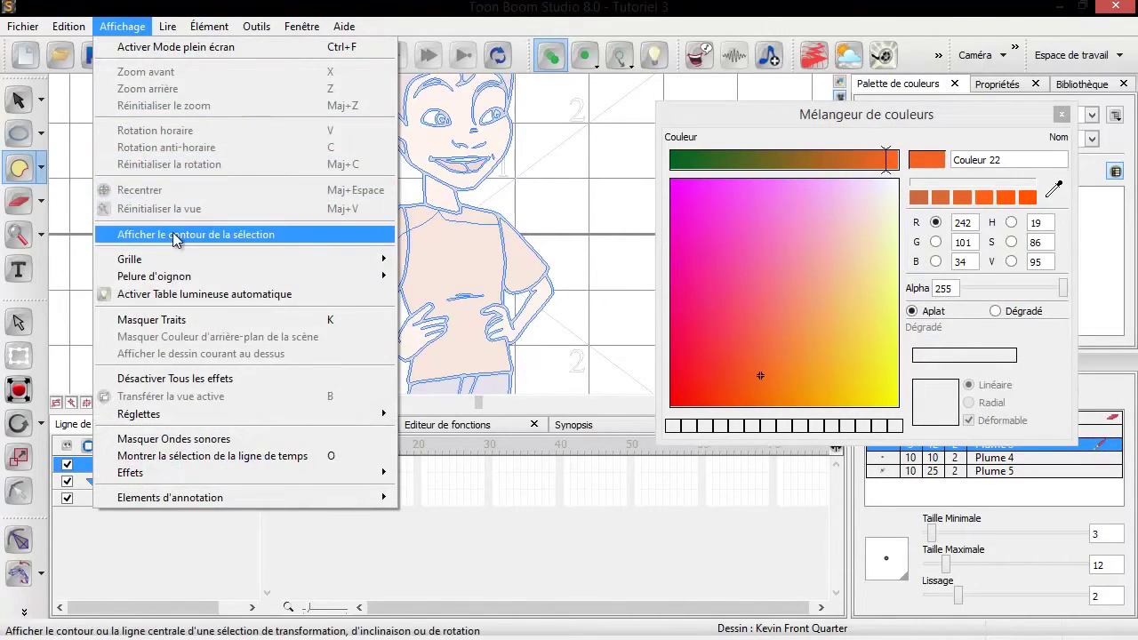
left_click(151, 319)
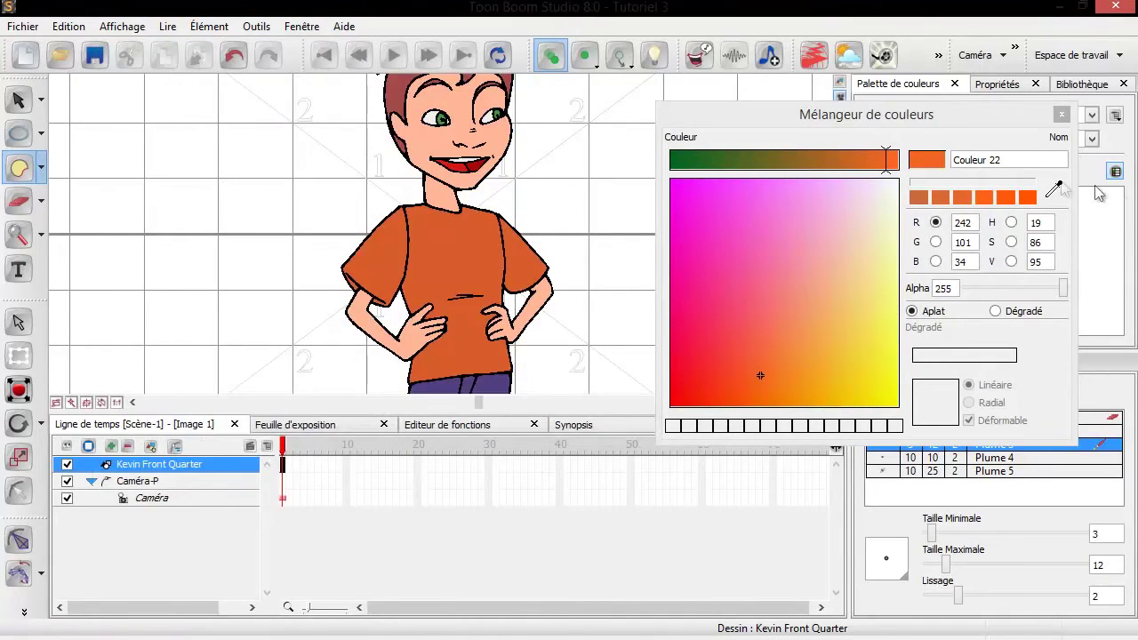
left_click(1055, 189)
left_click(447, 238)
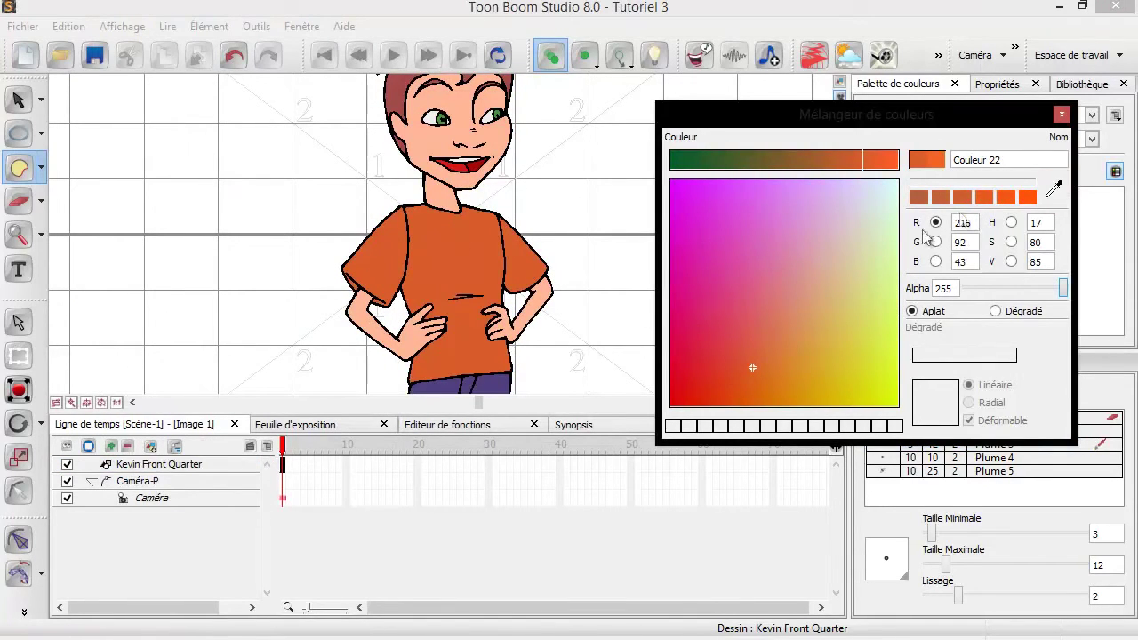
Fill the shading zones on the shirt's shoulders with Couleur 22 and darken that swatch to RGB 179, 95, 61.
left_click(961, 199)
left_click(40, 167)
left_click(89, 164)
left_click(396, 216)
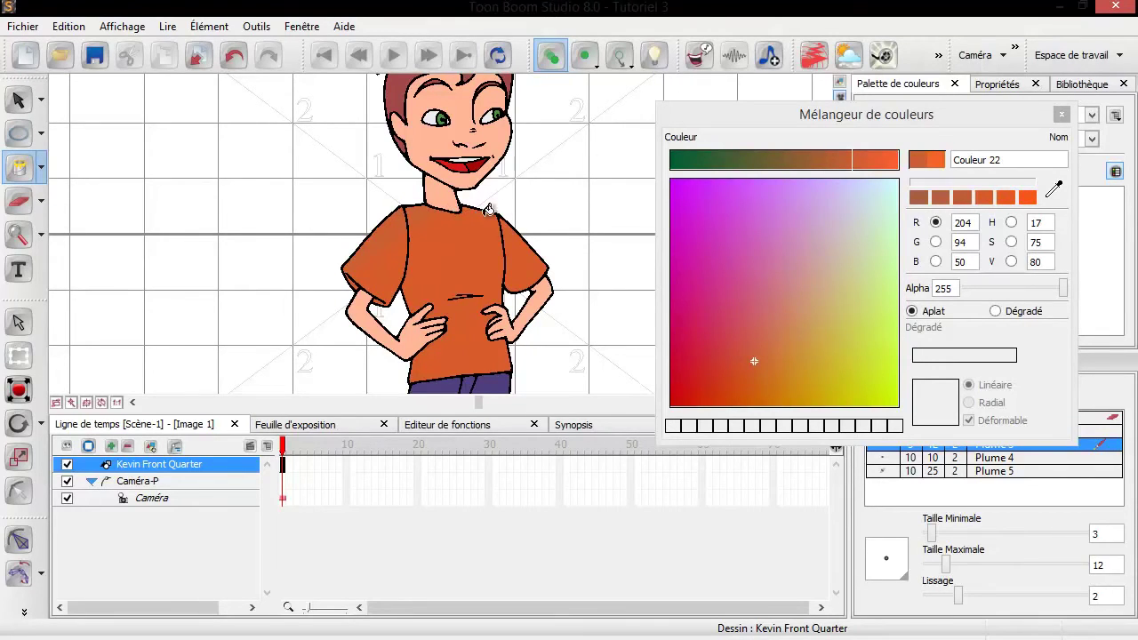
scroll(451, 237, "up", 5)
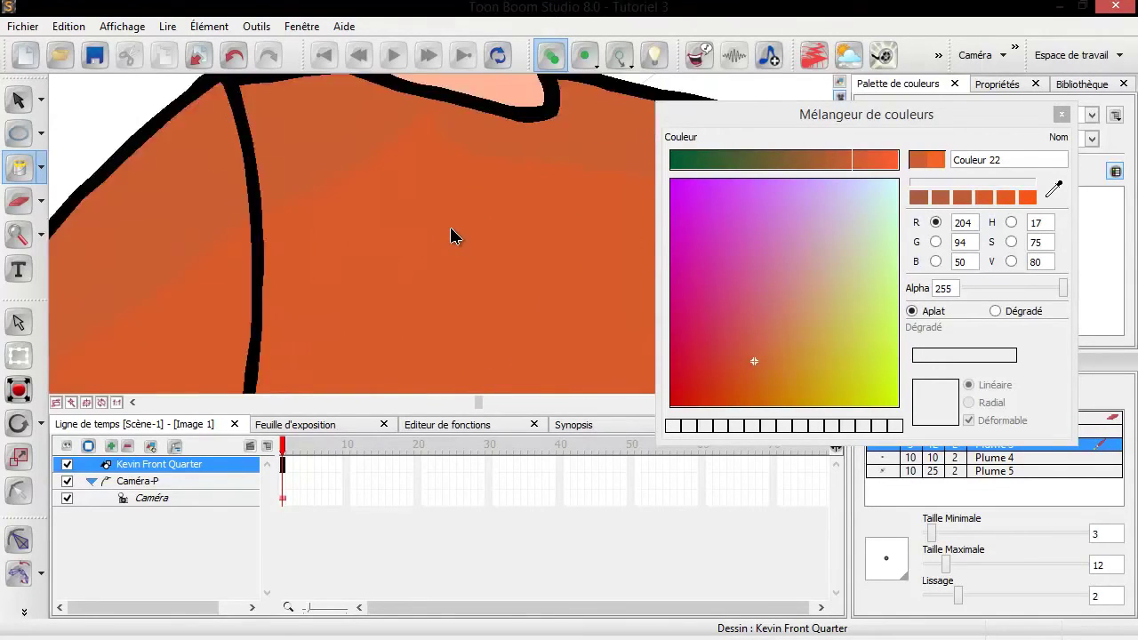
left_click(941, 199)
left_click(531, 145)
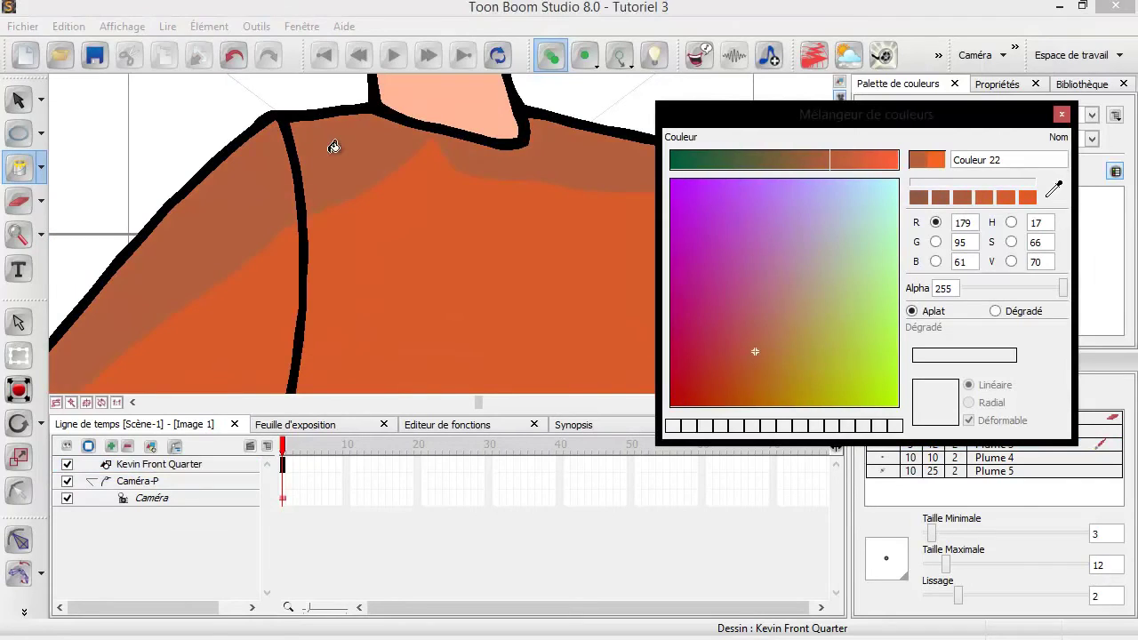
scroll(348, 188, "down", 5)
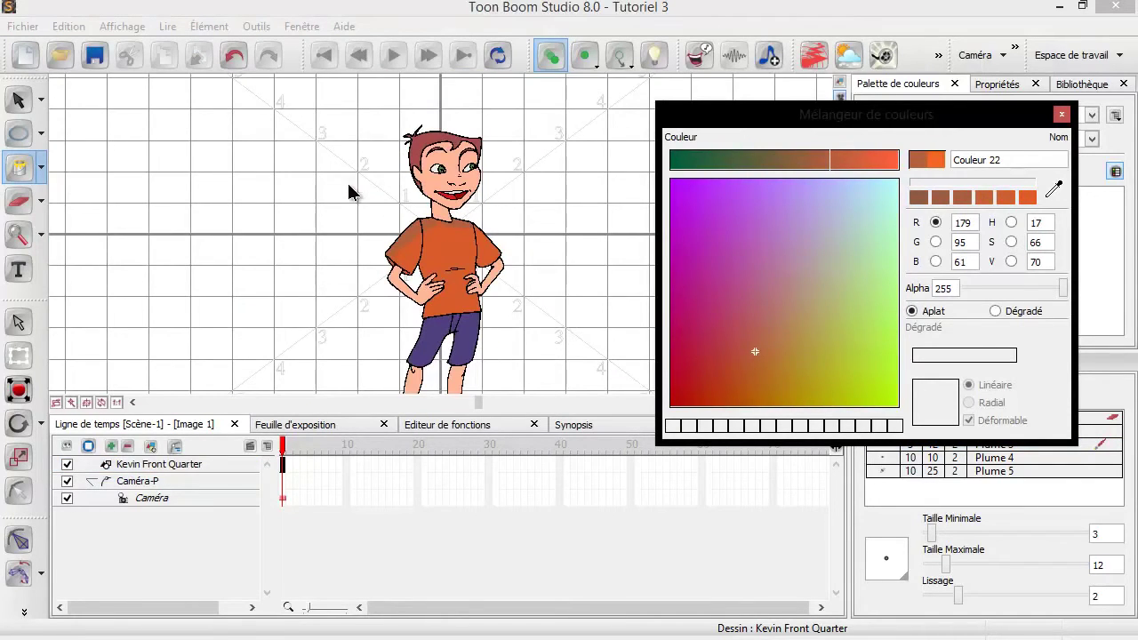
Try a purple for Couleur 22, restore its original orange and darken it to RGB 192, 106, 65.
left_click_drag(858, 198, 728, 204)
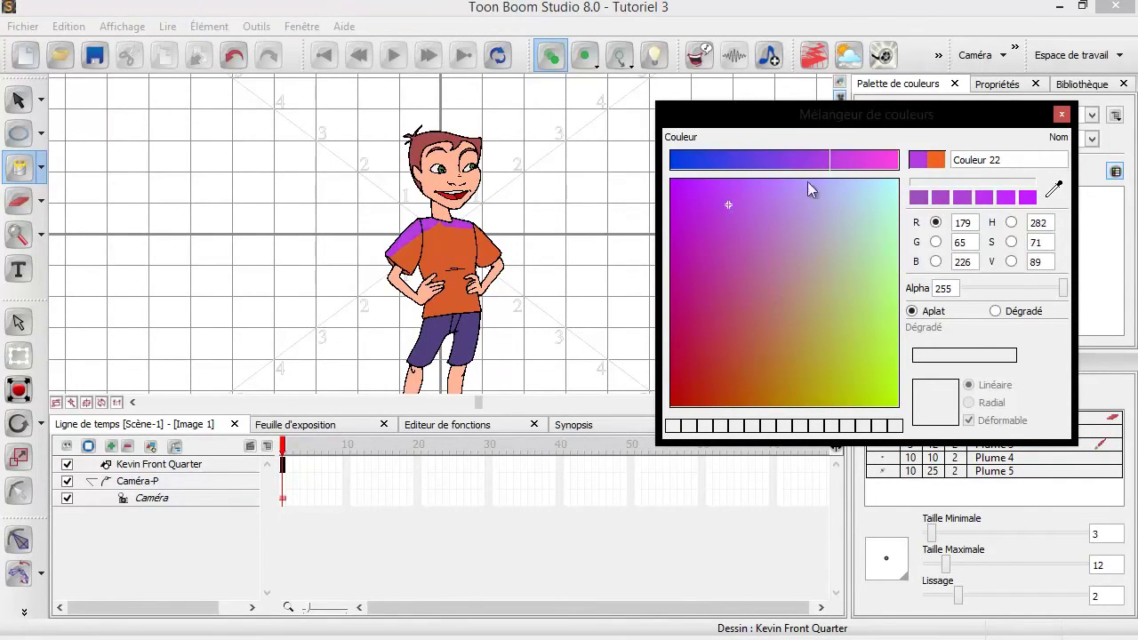
left_click(938, 162)
left_click(940, 198)
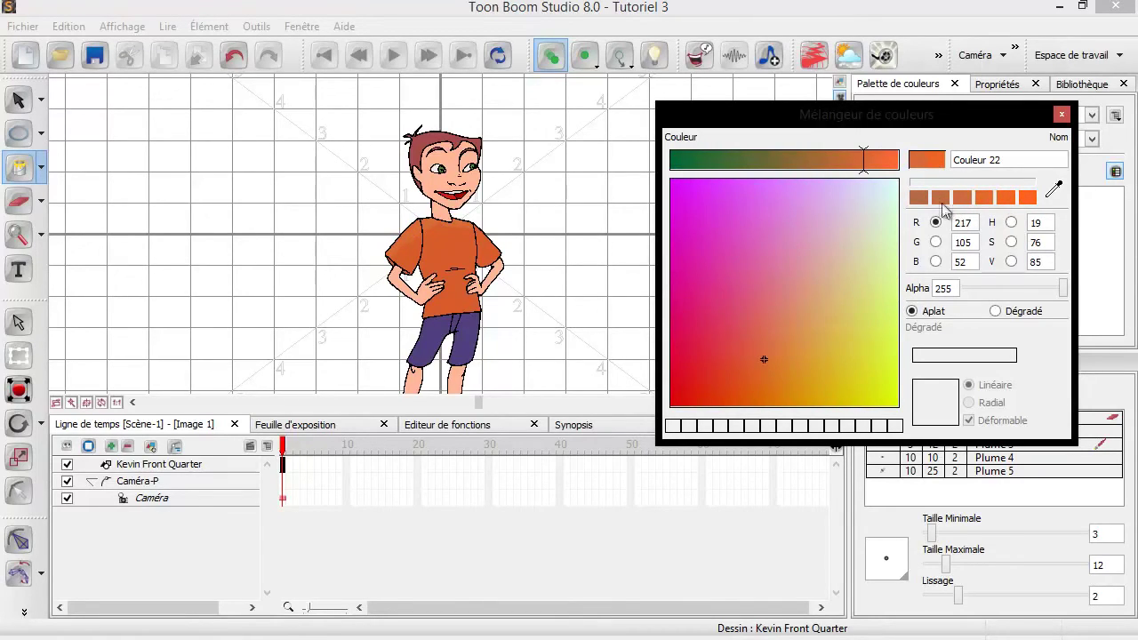
left_click(938, 199)
scroll(420, 246, "up", 5)
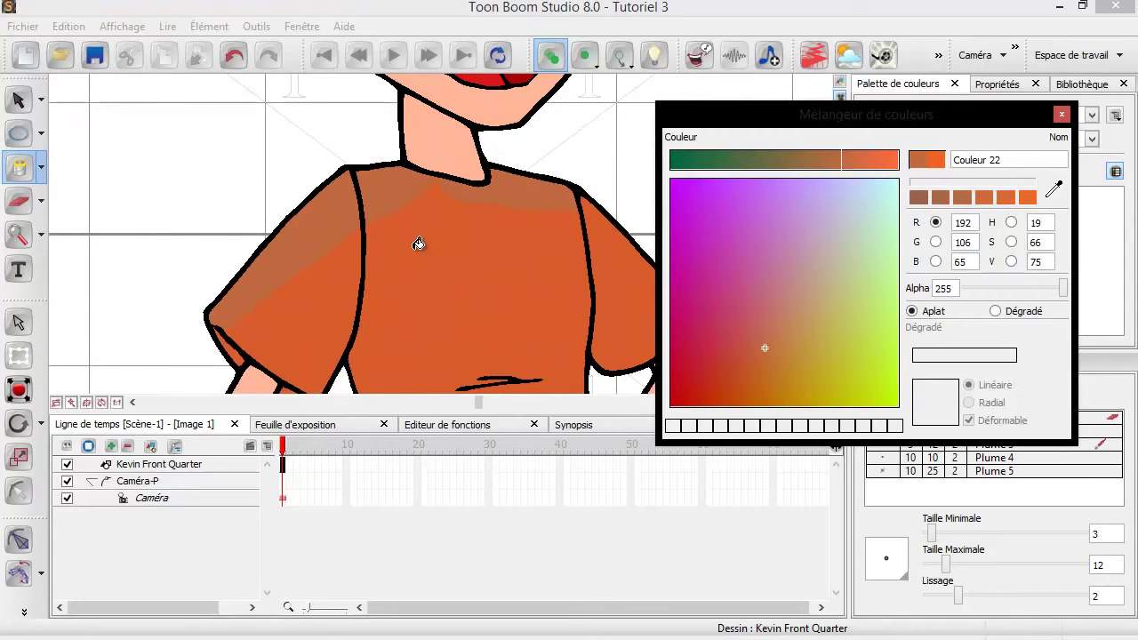
scroll(419, 244, "down", 1)
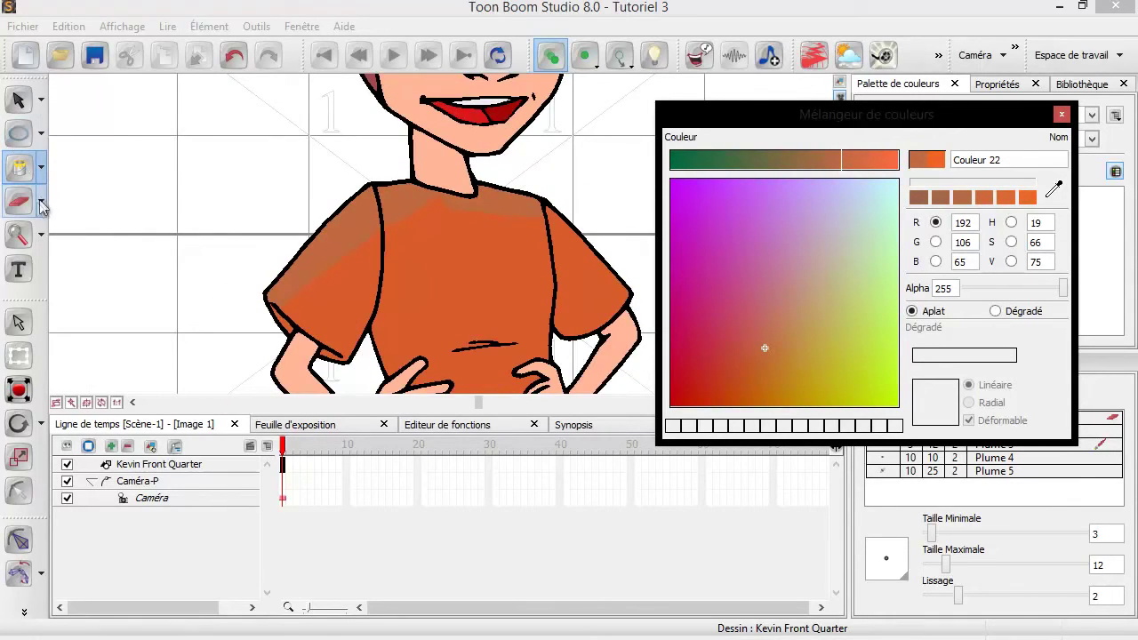
Display the strokes and draw a closed oval zone on the shirt's chest with the Trait tool.
left_click(41, 168)
left_click(89, 256)
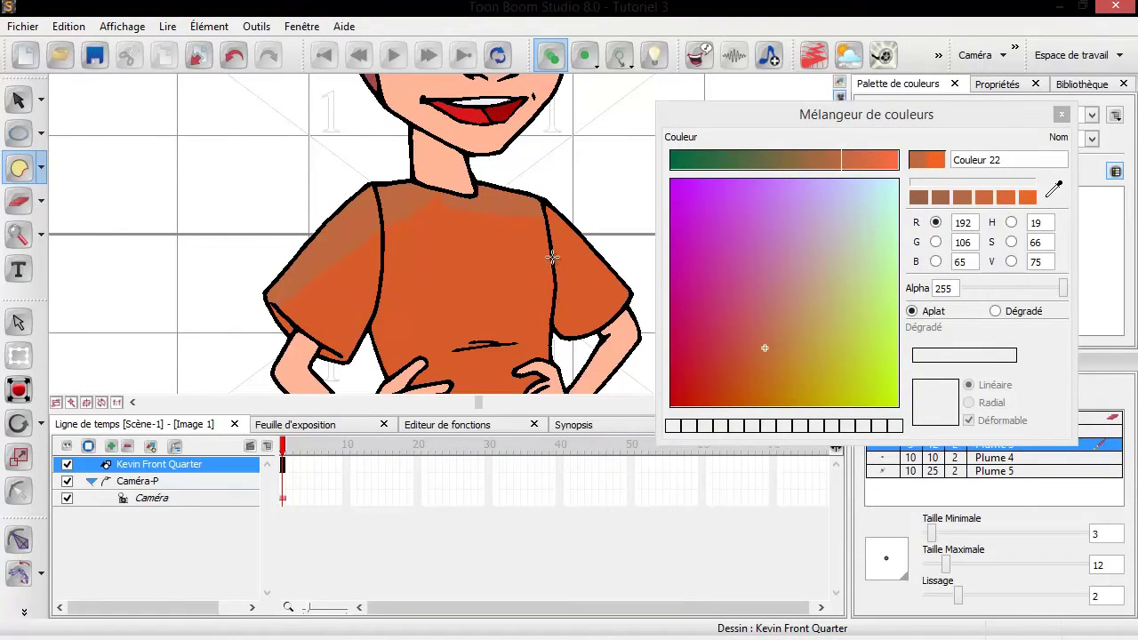
scroll(421, 332, "down", 3)
scroll(422, 330, "up", 1)
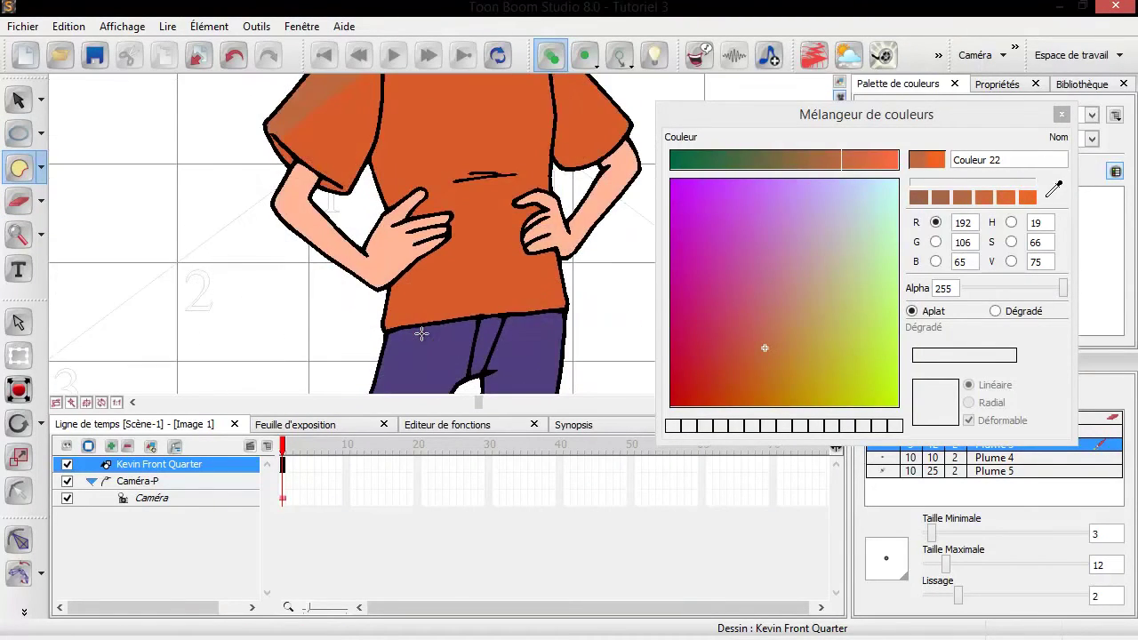
left_click(122, 25)
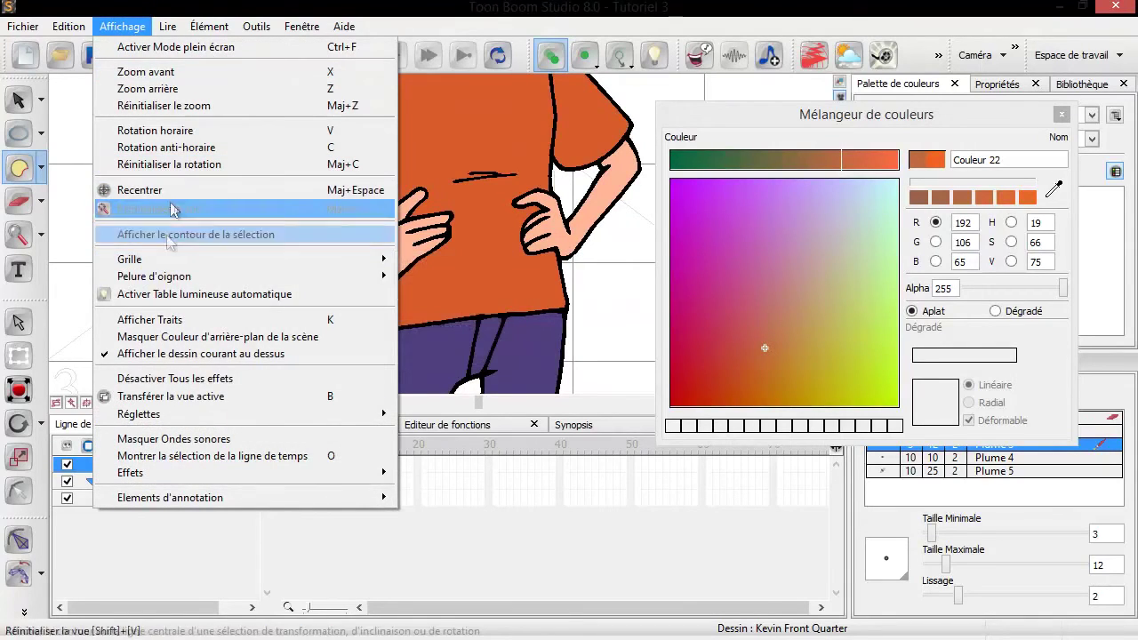
left_click(169, 316)
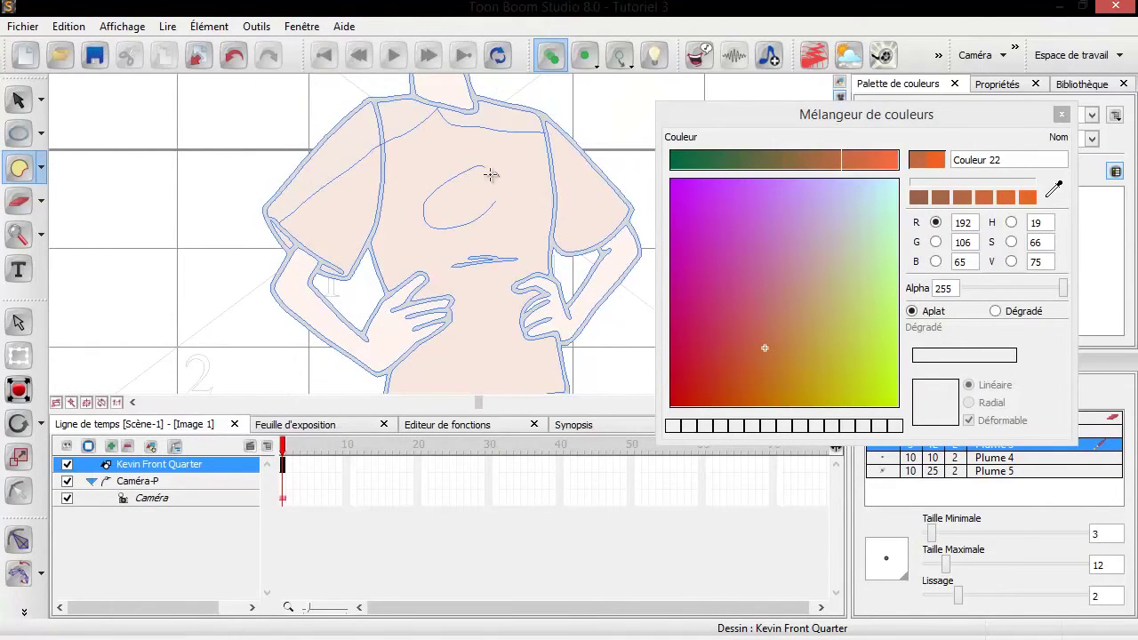
left_click_drag(493, 192, 495, 203)
Fill the oval on the chest with Couleur 22, hide the strokes, and undo the fill.
left_click(41, 167)
left_click(97, 181)
left_click(122, 26)
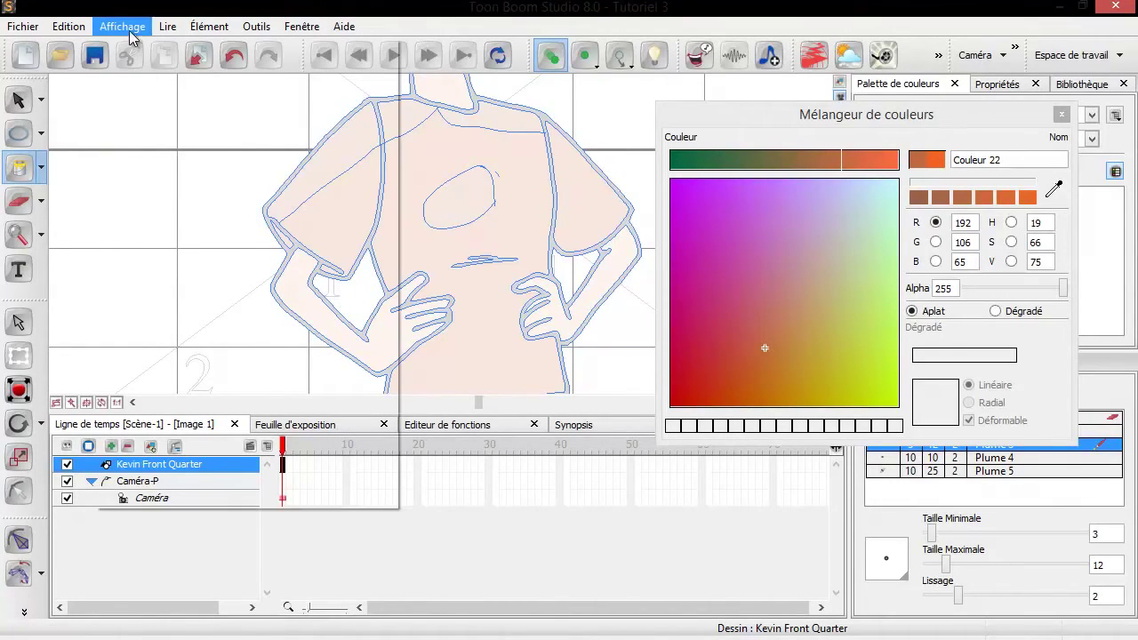
left_click(178, 321)
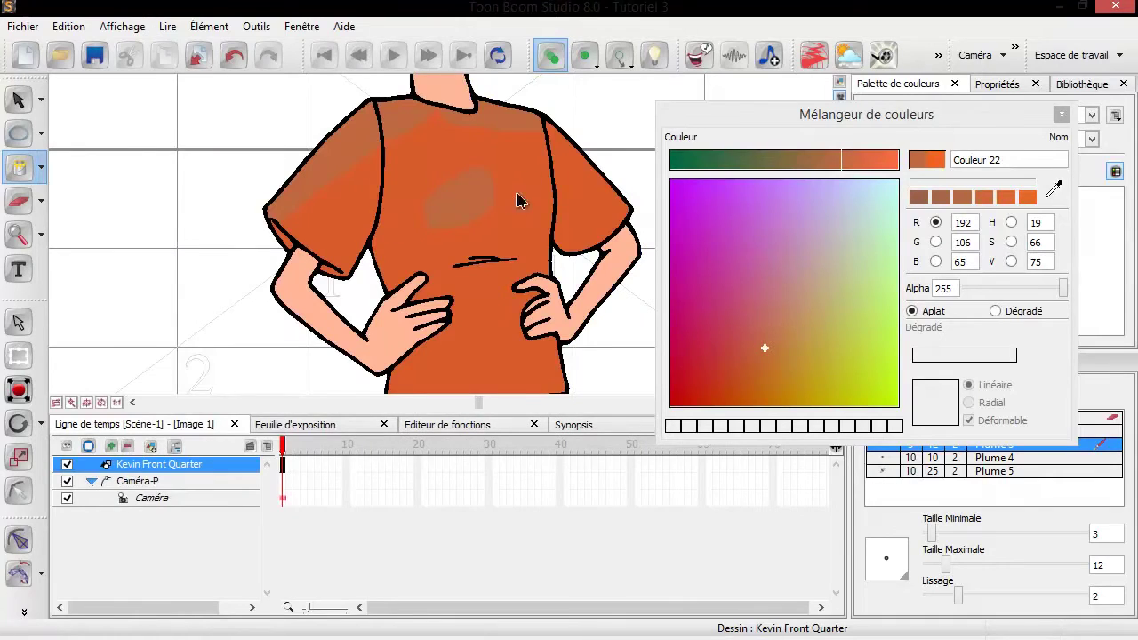
scroll(520, 200, "down", 2)
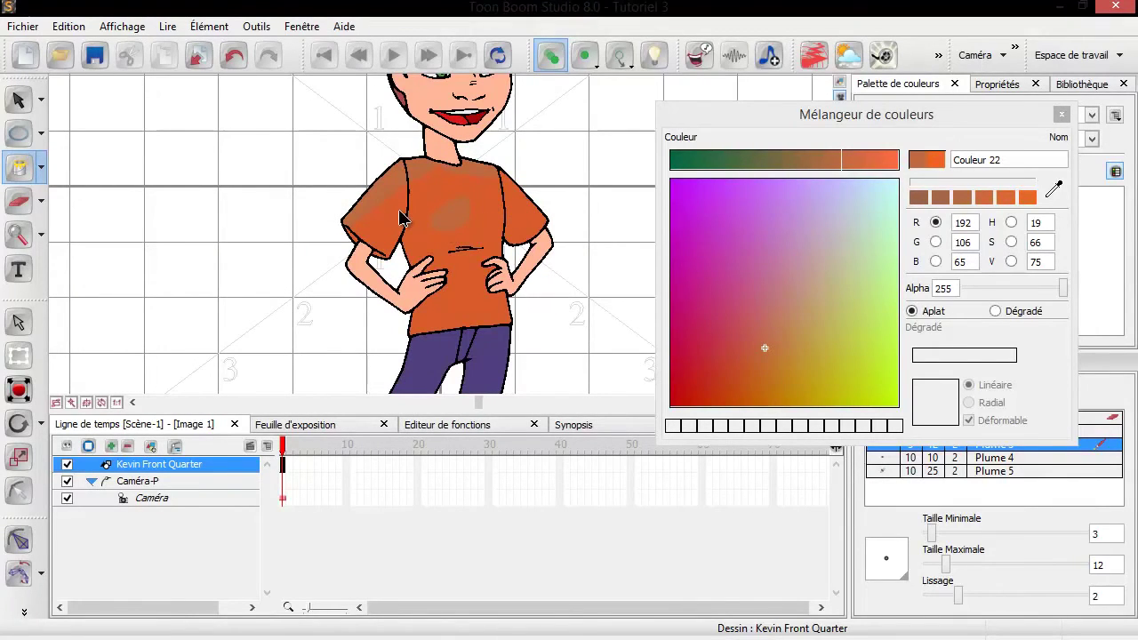
key("ctrl+z")
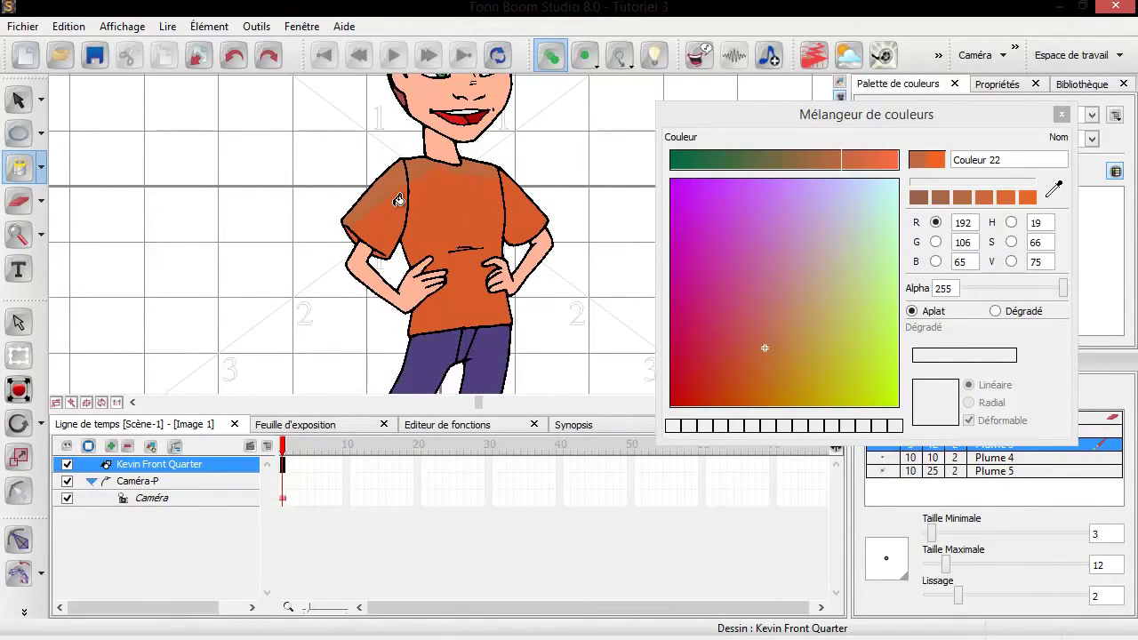
Draw a stroke with the Trait tool across the character's hair, from the hairline to the outer edge above the ear.
scroll(424, 144, "down", 2)
scroll(445, 148, "up", 5)
scroll(447, 147, "down", 3)
left_click(41, 178)
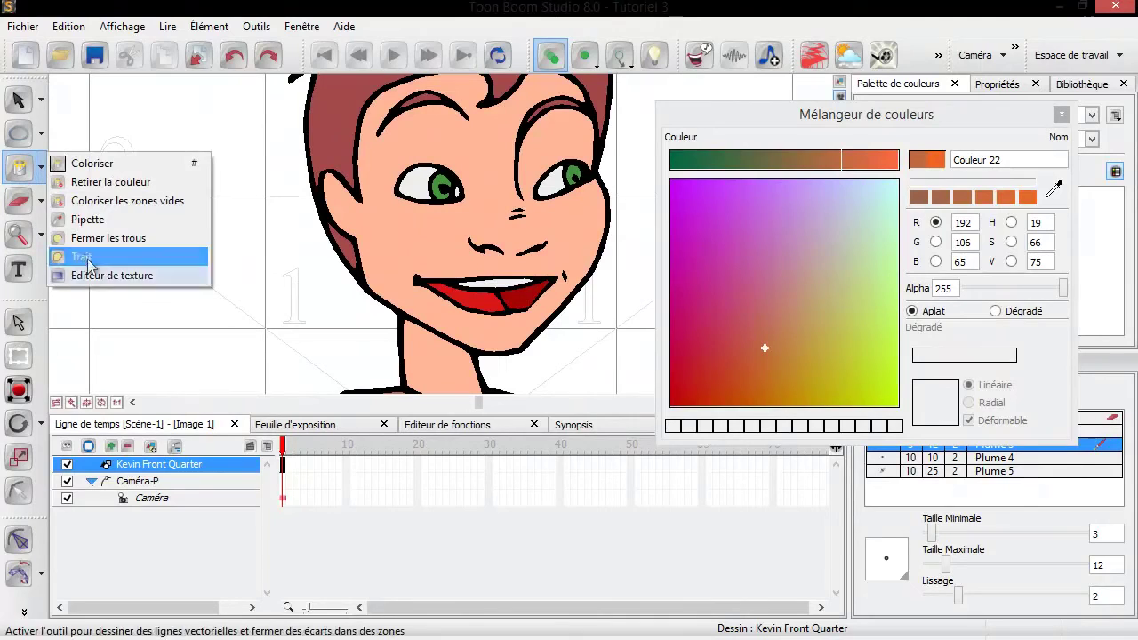
left_click(93, 257)
scroll(368, 144, "up", 2)
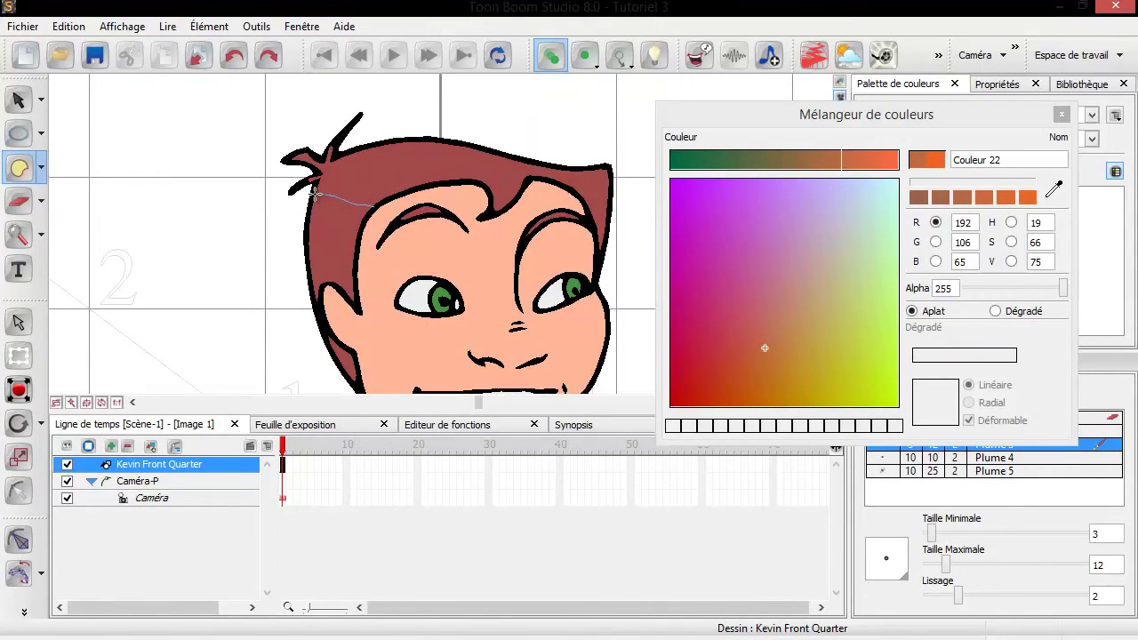
Set Couleur 22 to the sampled hair colour darkened to RGB 137, 75, 75, and fill the hair zone above the ear.
left_click(1053, 188)
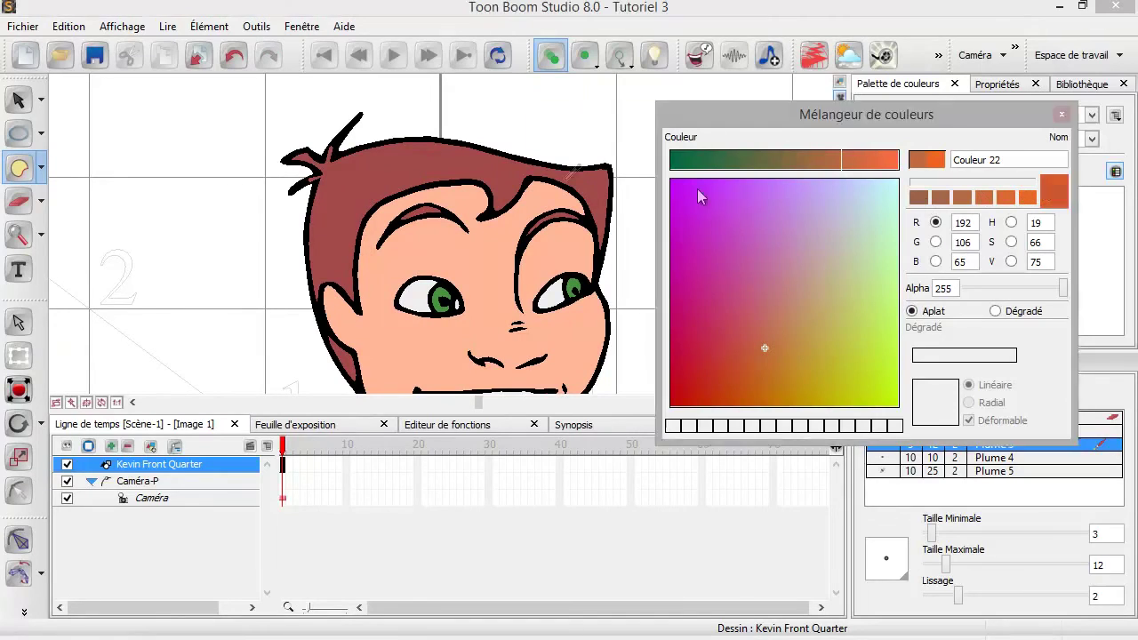
left_click(397, 163)
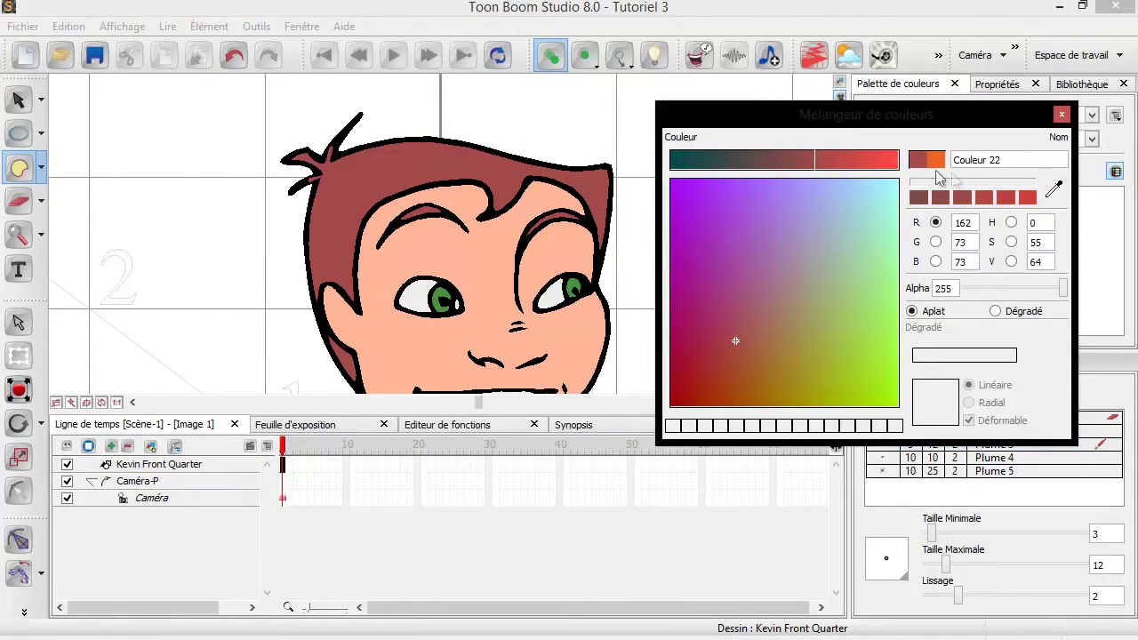
left_click(946, 203)
left_click(41, 167)
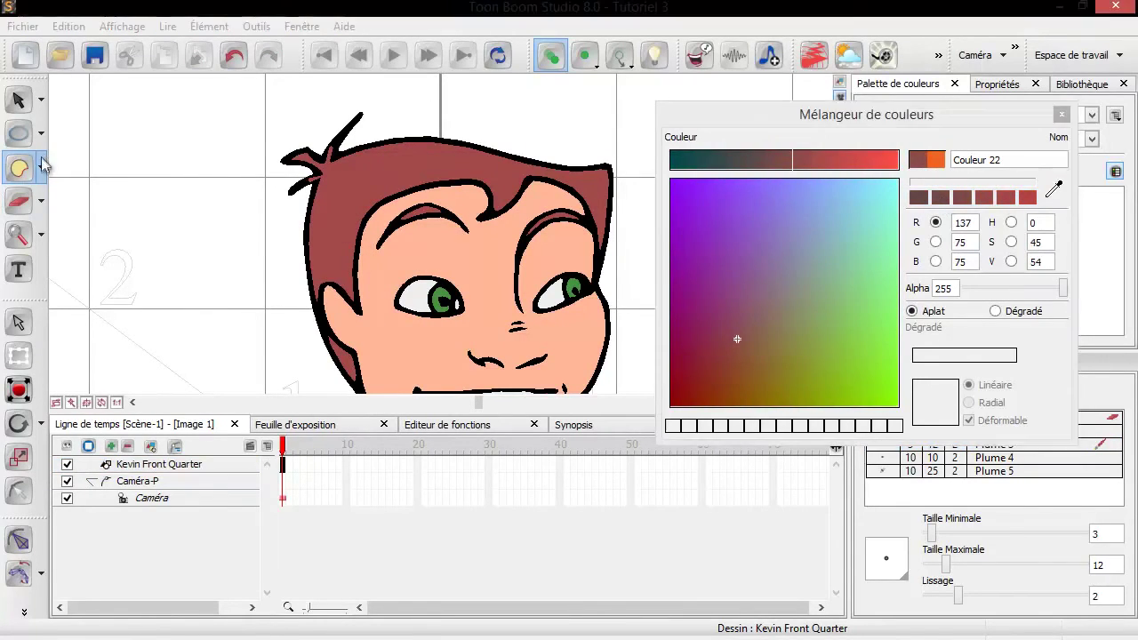
left_click(89, 164)
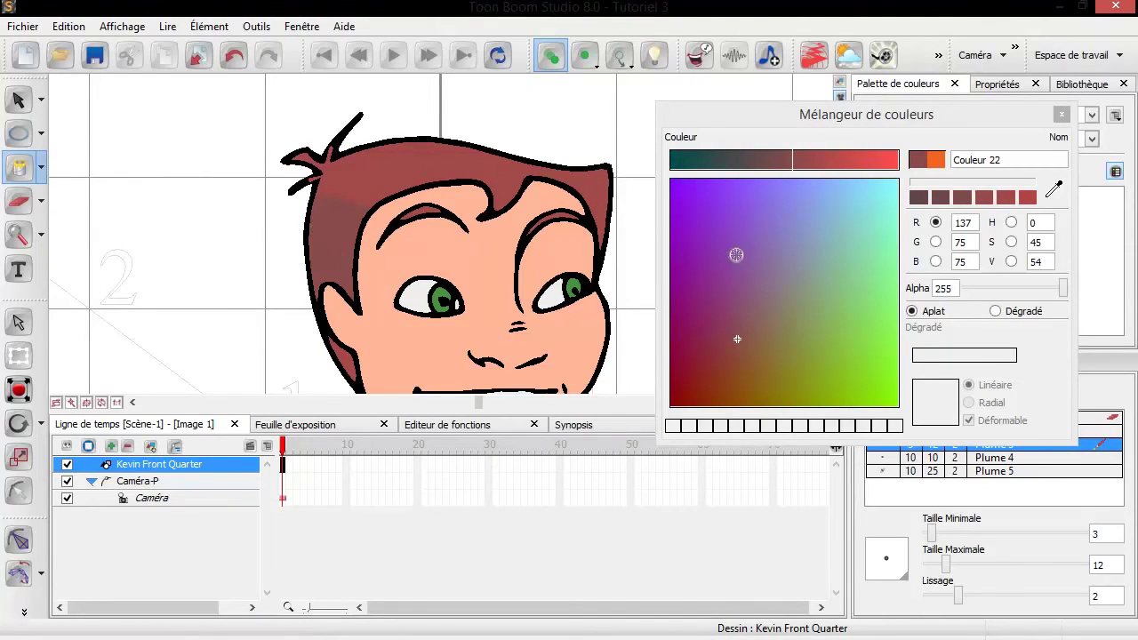
Restore Couleur 22 to its original orange and darken it to RGB 179, 105, 69 for the shirt's shading.
scroll(431, 267, "down", 2)
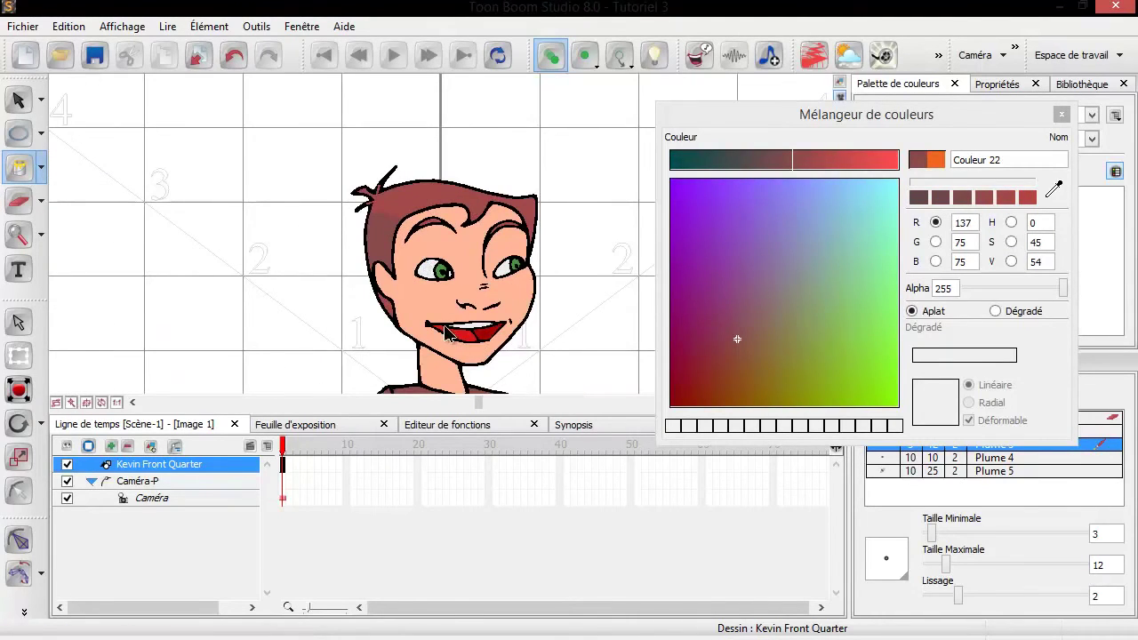
scroll(456, 336, "down", 1)
scroll(453, 331, "down", 1)
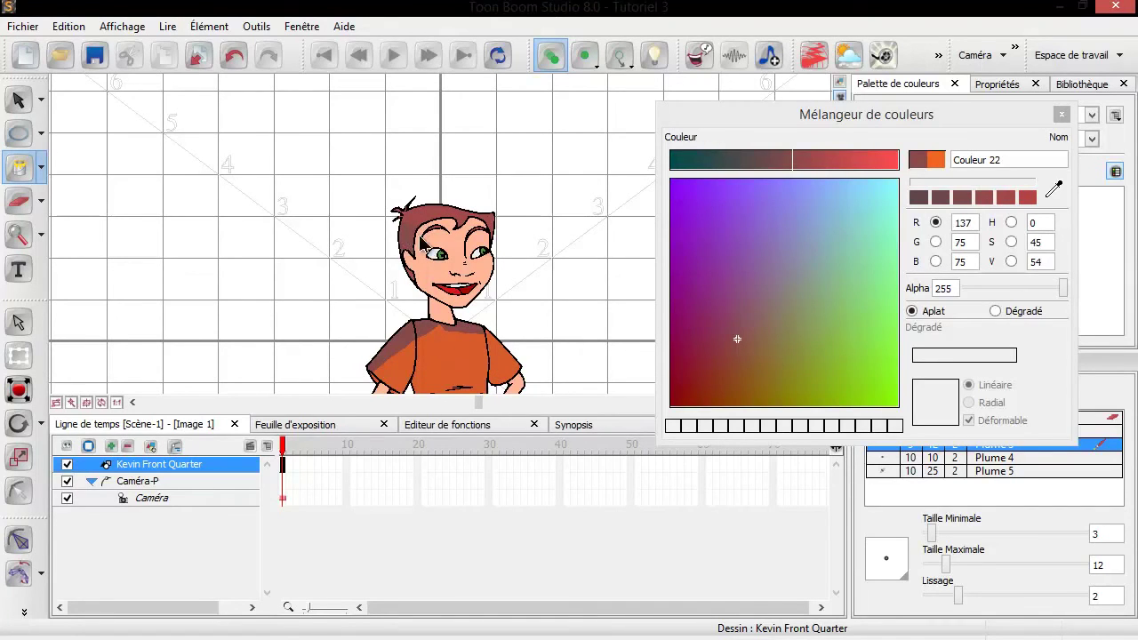
scroll(423, 242, "up", 4)
scroll(330, 211, "down", 5)
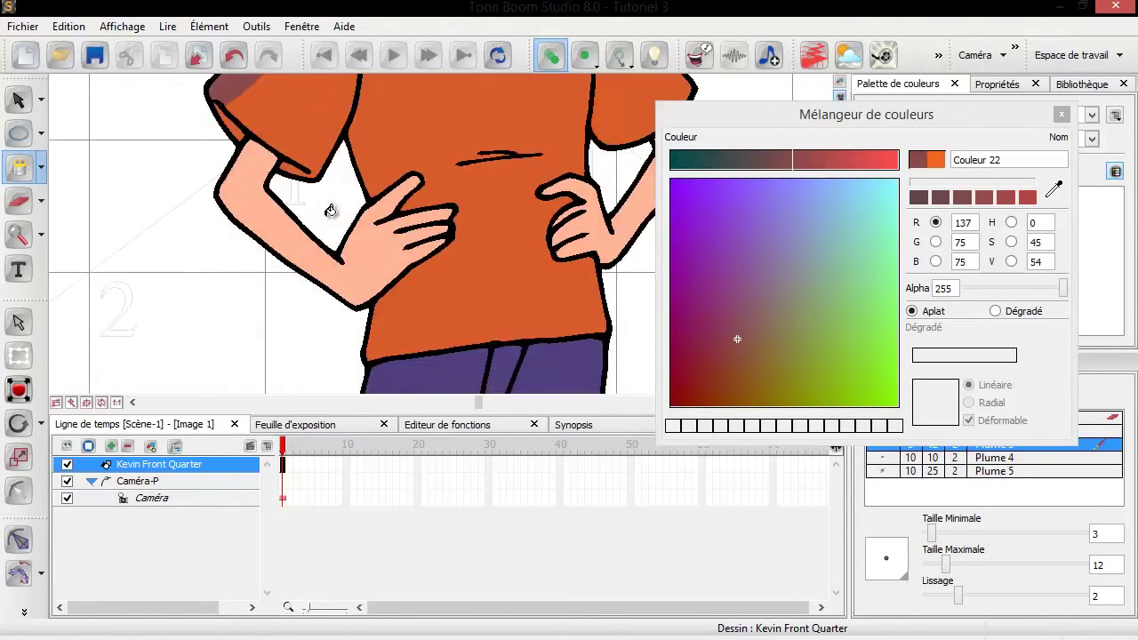
scroll(330, 211, "up", 5)
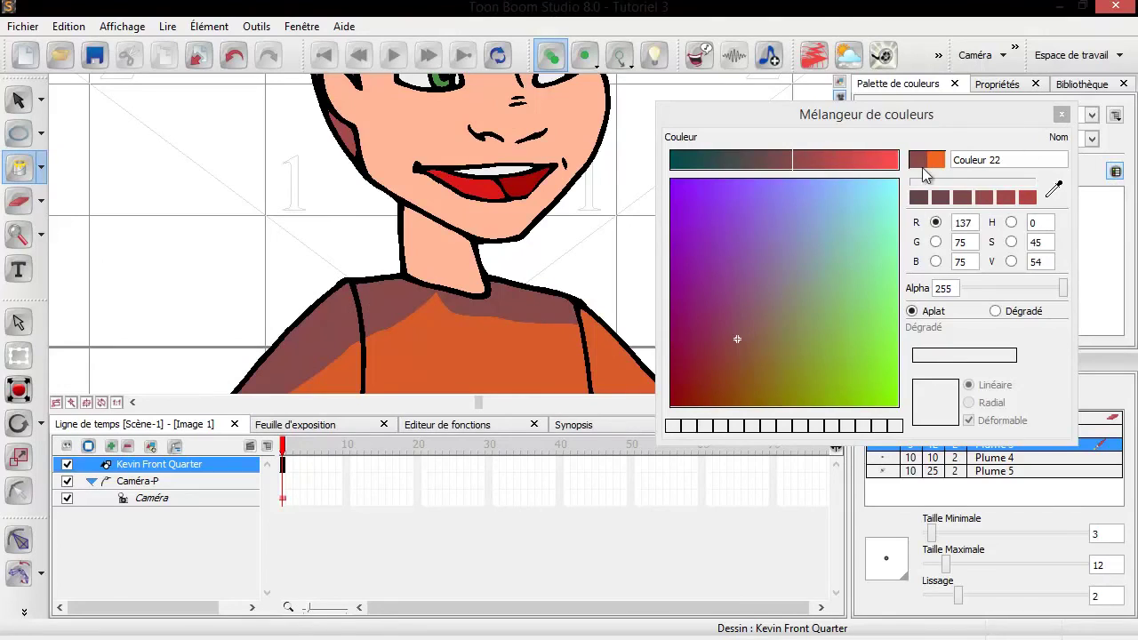
left_click(924, 167)
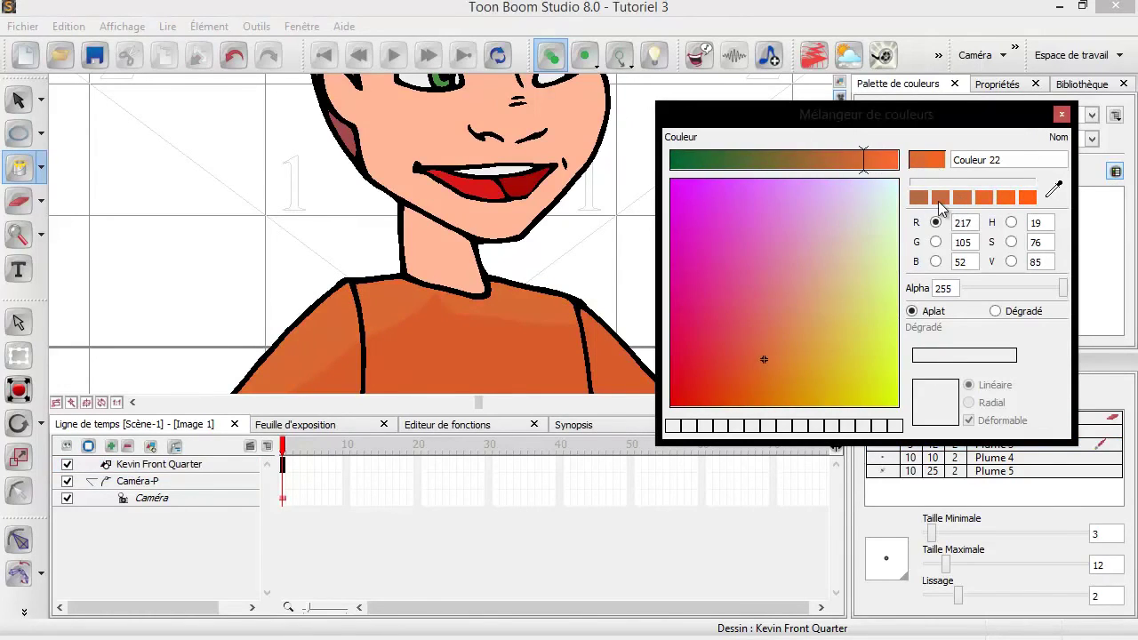
left_click(936, 202)
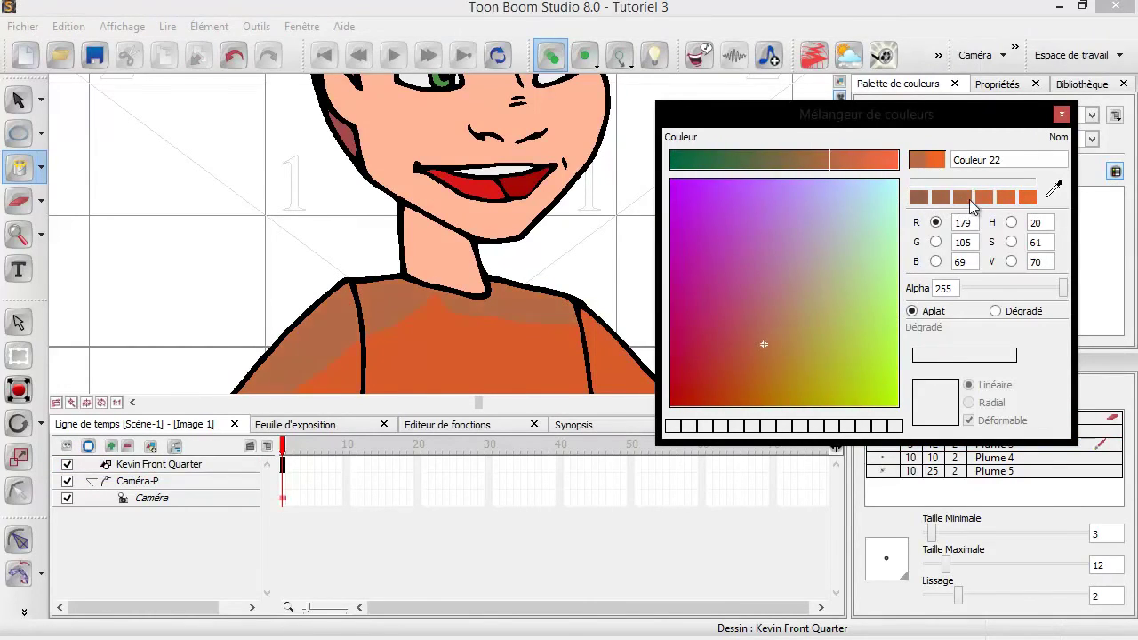
left_click(1062, 115)
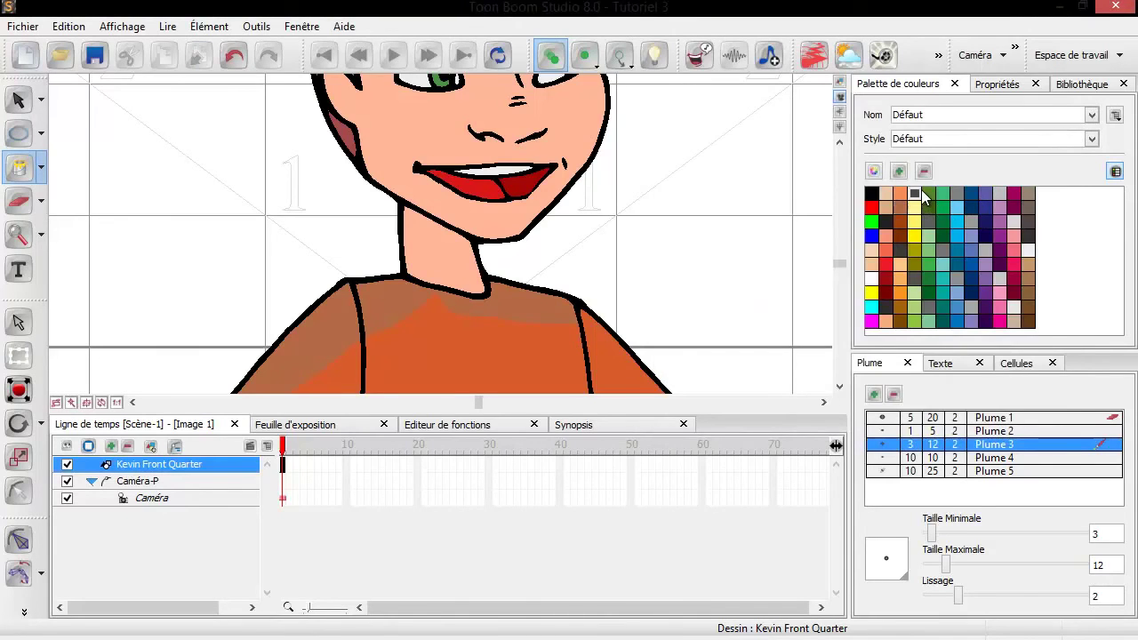
Set Couleur 31 to the sampled hair colour darkened to RGB 137, 75, 75, and fill the hair zone above the ear with it.
double_click(918, 192)
scroll(536, 180, "up", 5)
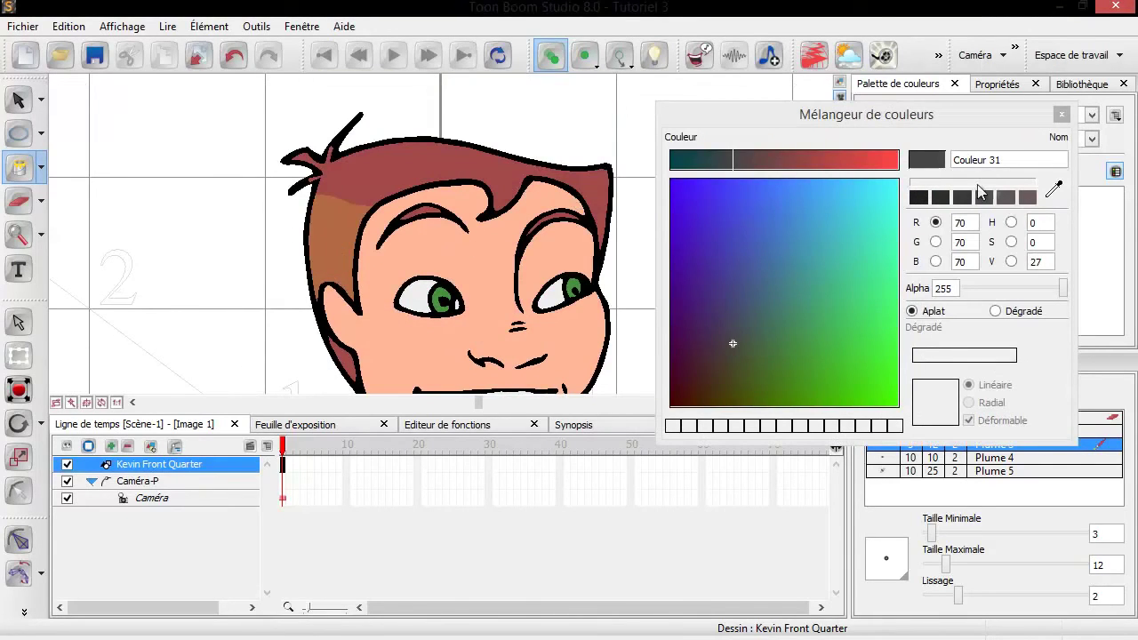
left_click(1054, 189)
left_click(363, 160)
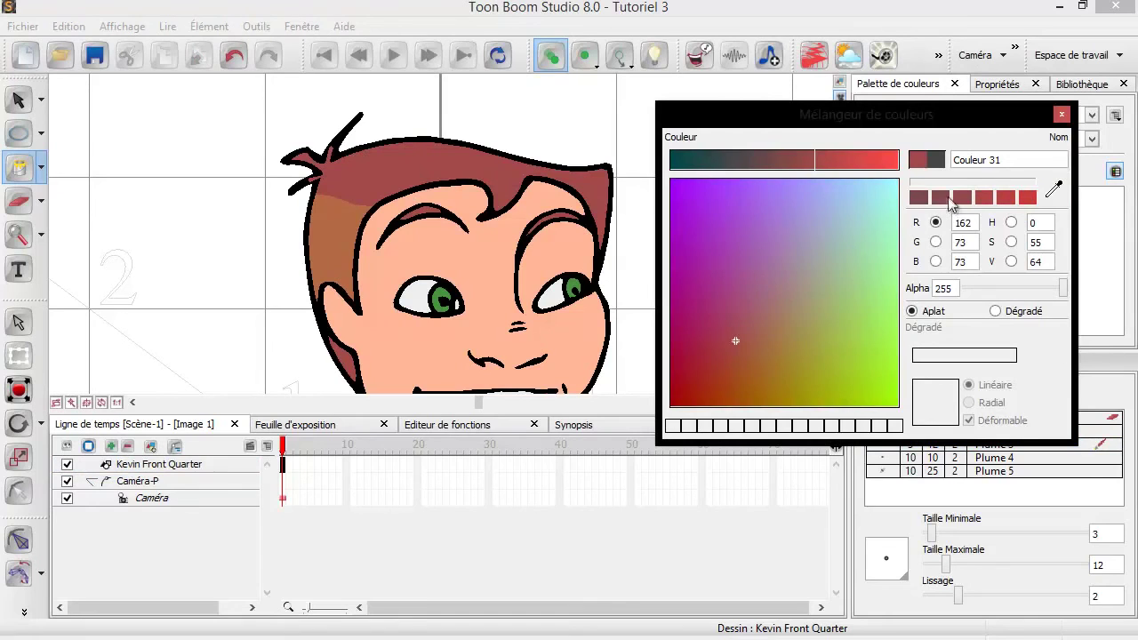
left_click(329, 209)
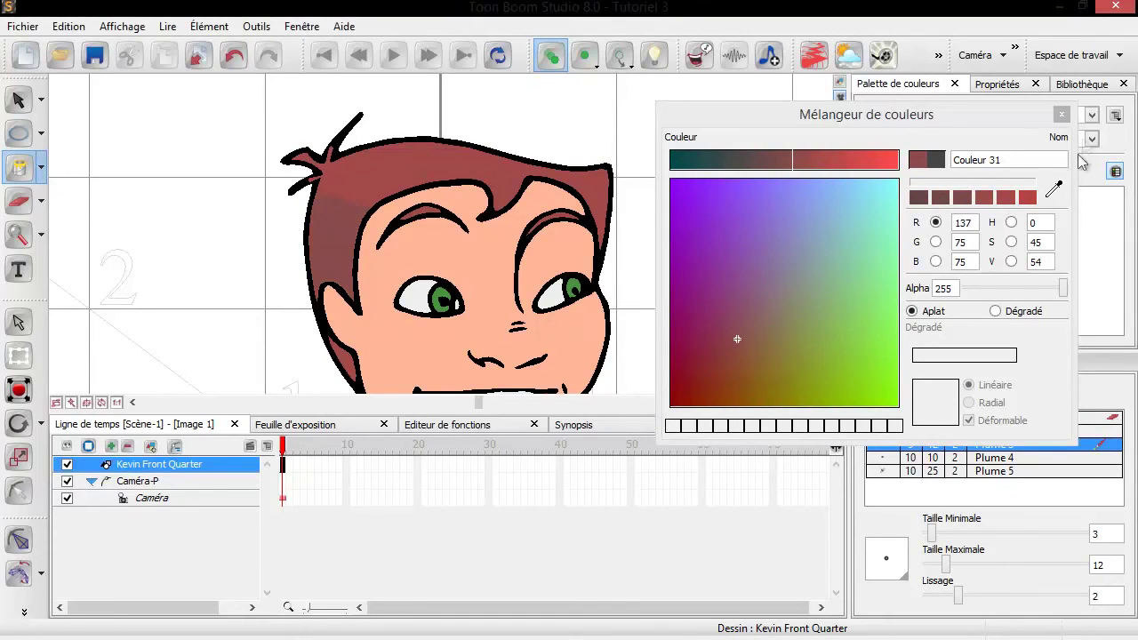
left_click(1062, 114)
Try filling the character's face with Couleur 31, and undo the fill.
scroll(564, 170, "down", 5)
scroll(564, 170, "up", 3)
scroll(558, 178, "down", 2)
scroll(559, 175, "down", 2)
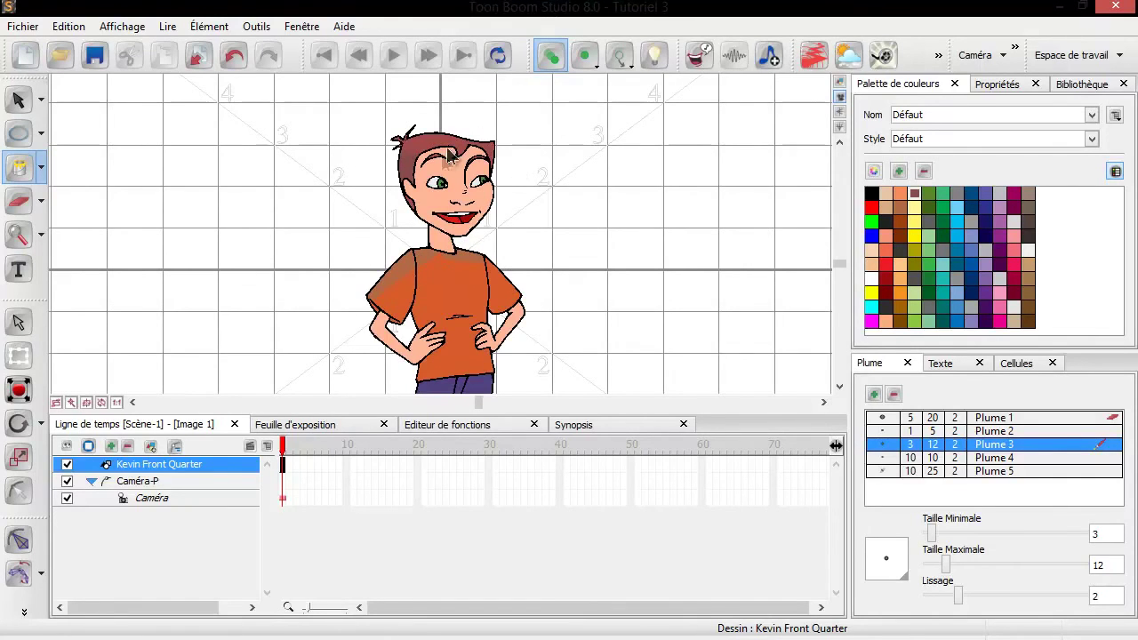
scroll(449, 155, "up", 4)
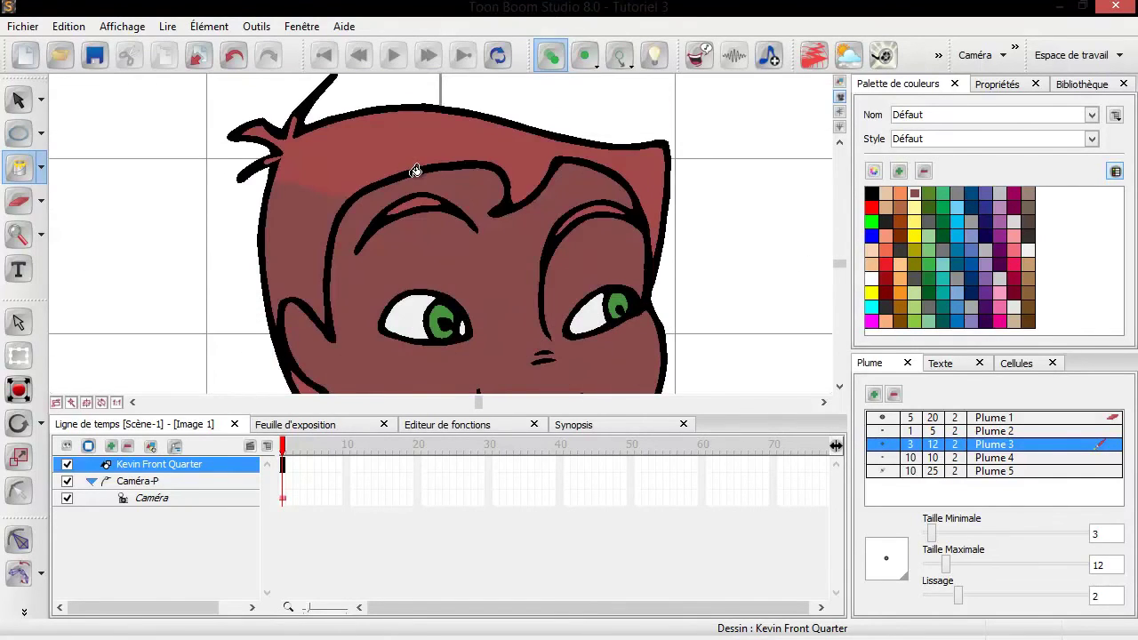
scroll(415, 171, "down", 3)
key("ctrl+z")
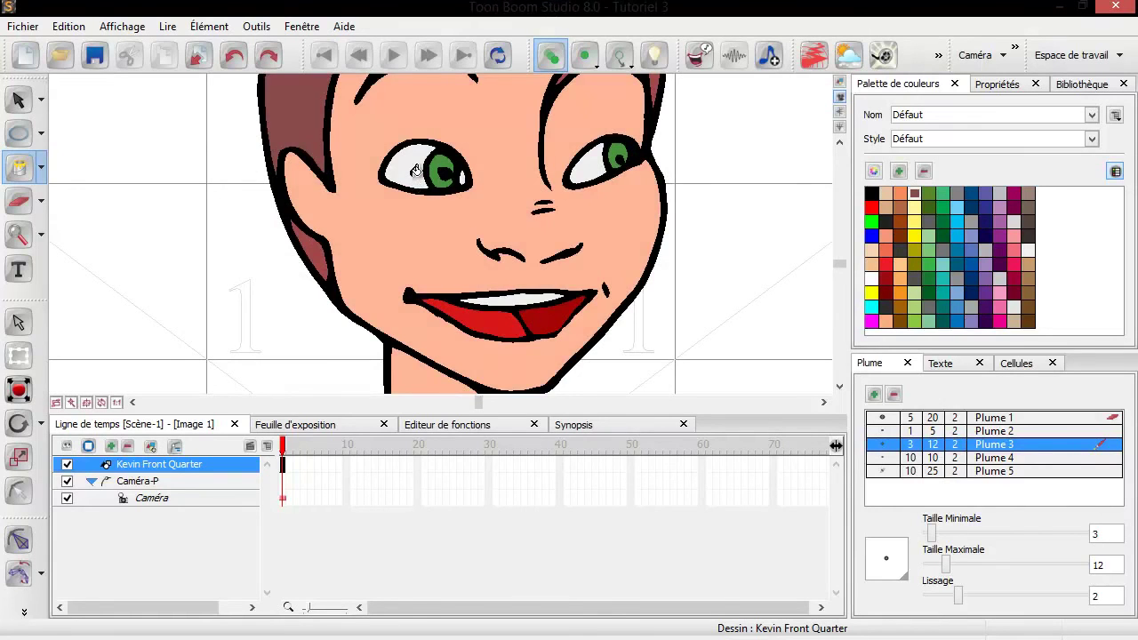
scroll(415, 173, "up", 3)
scroll(412, 182, "down", 4)
scroll(410, 178, "down", 1)
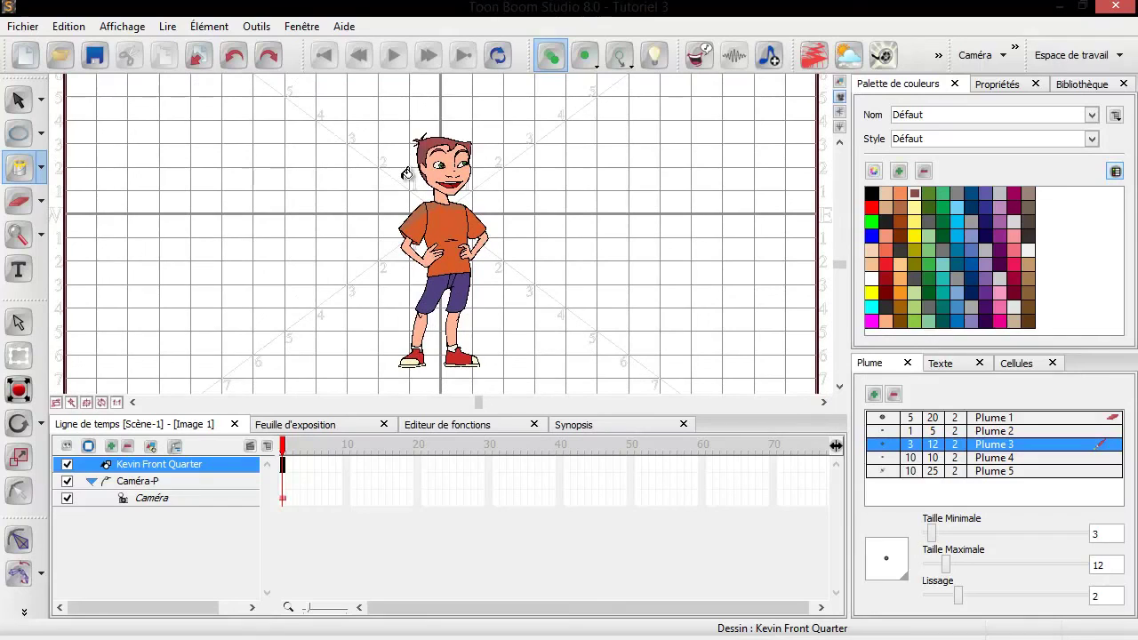